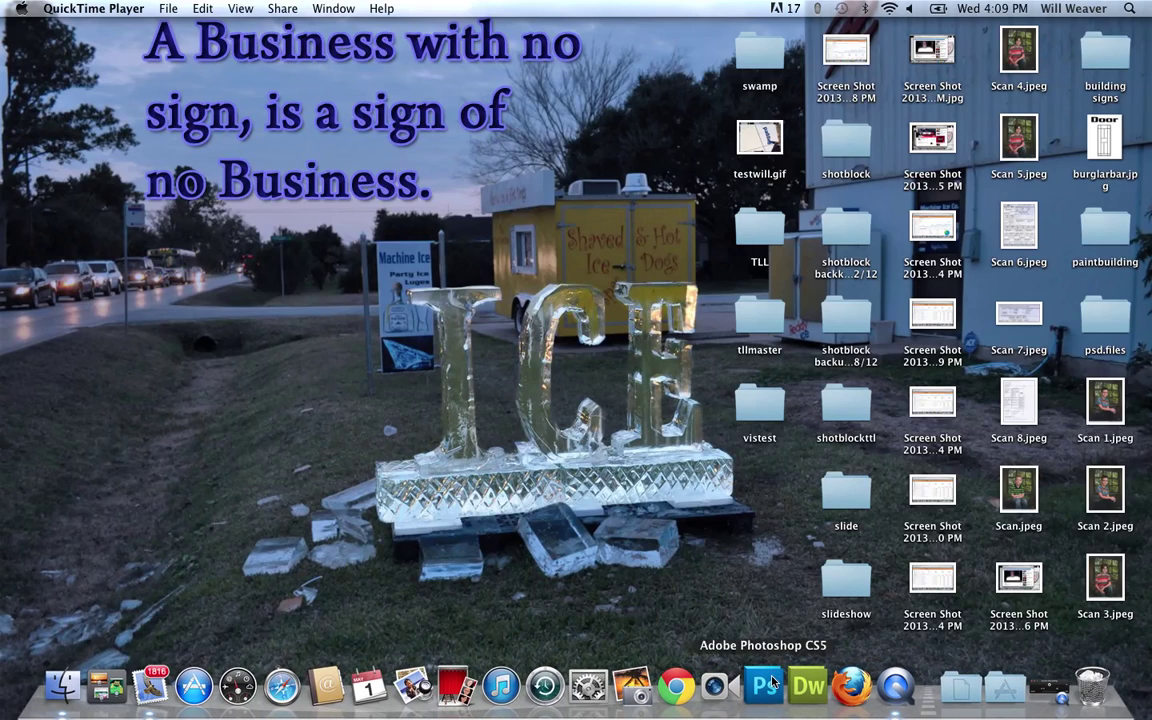
# Launch Photoshop CS5, close the Canon print plug-in prompt, and bring Finder to the front.
pyautogui.click(766, 684)
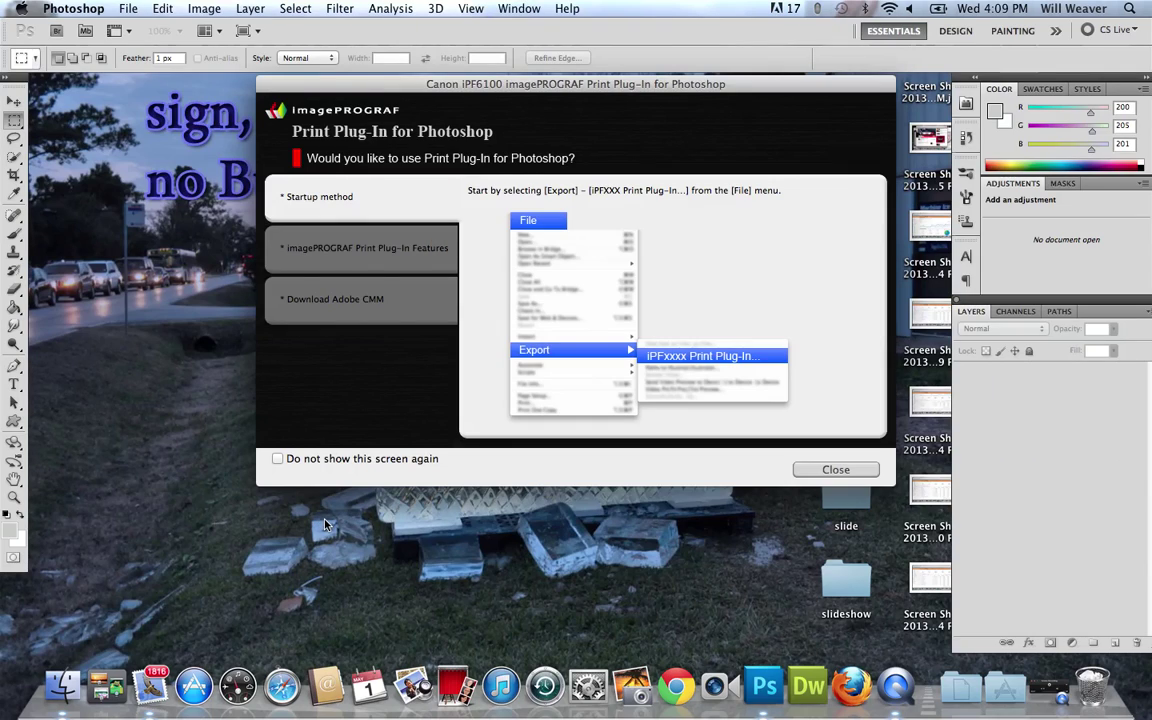
pyautogui.click(836, 469)
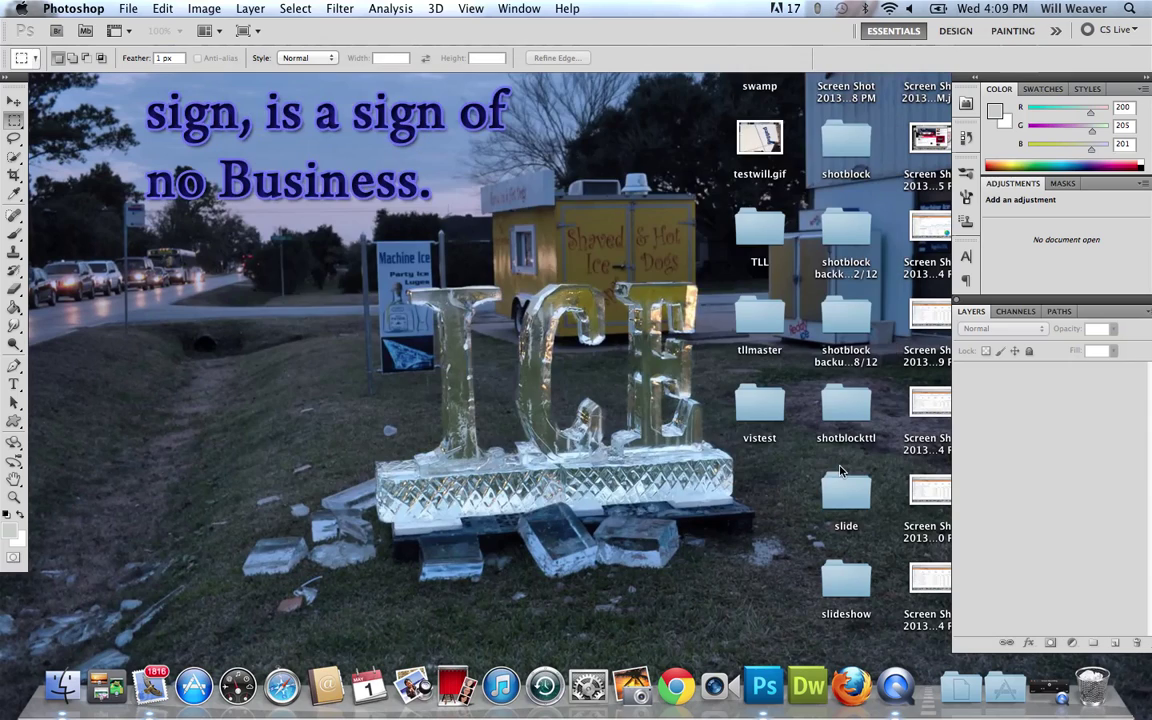
pyautogui.click(128, 9)
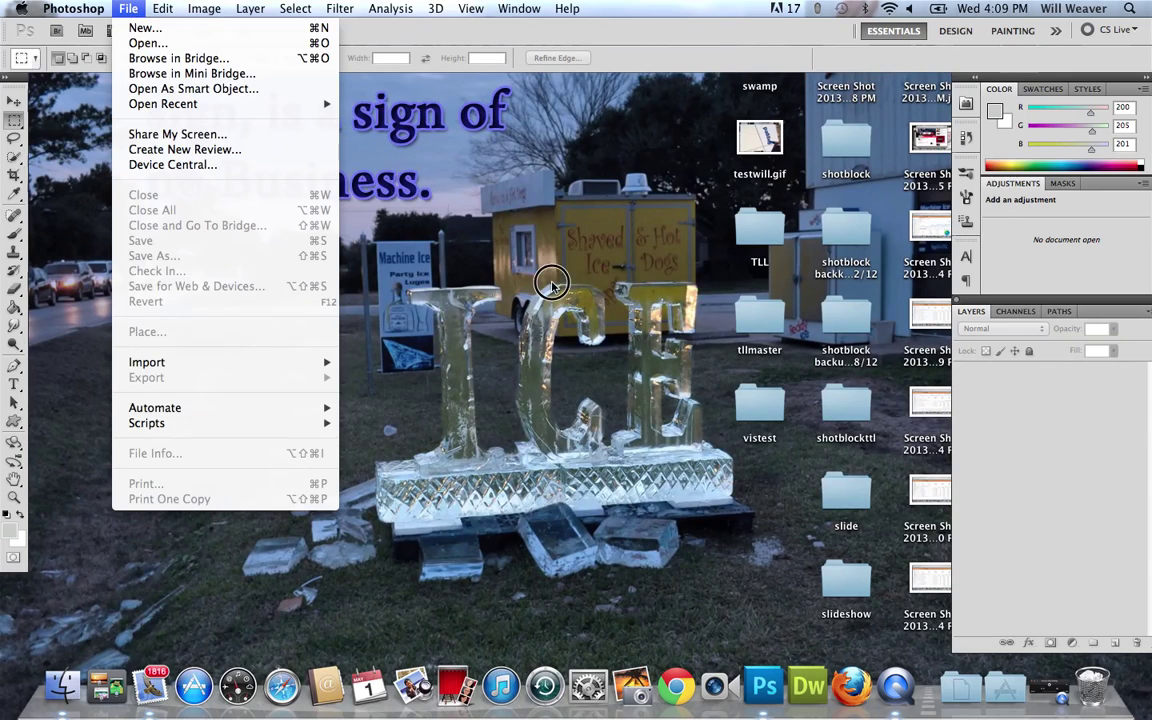
pyautogui.click(497, 255)
pyautogui.click(103, 8)
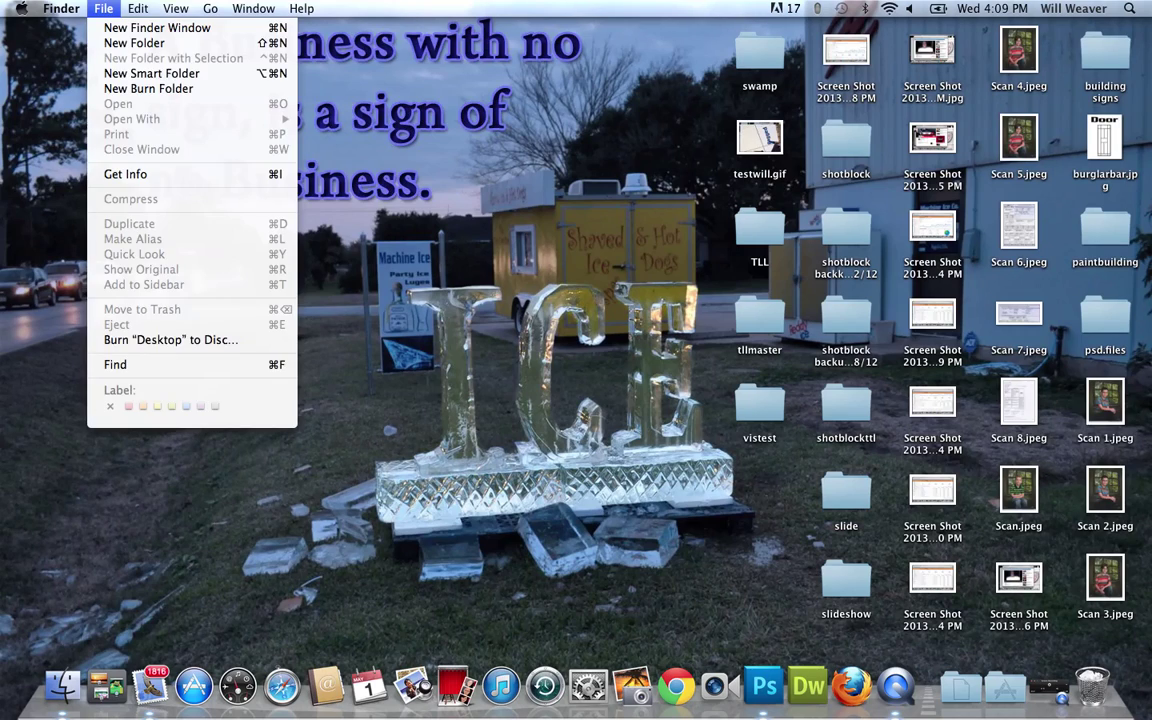
pyautogui.click(400, 318)
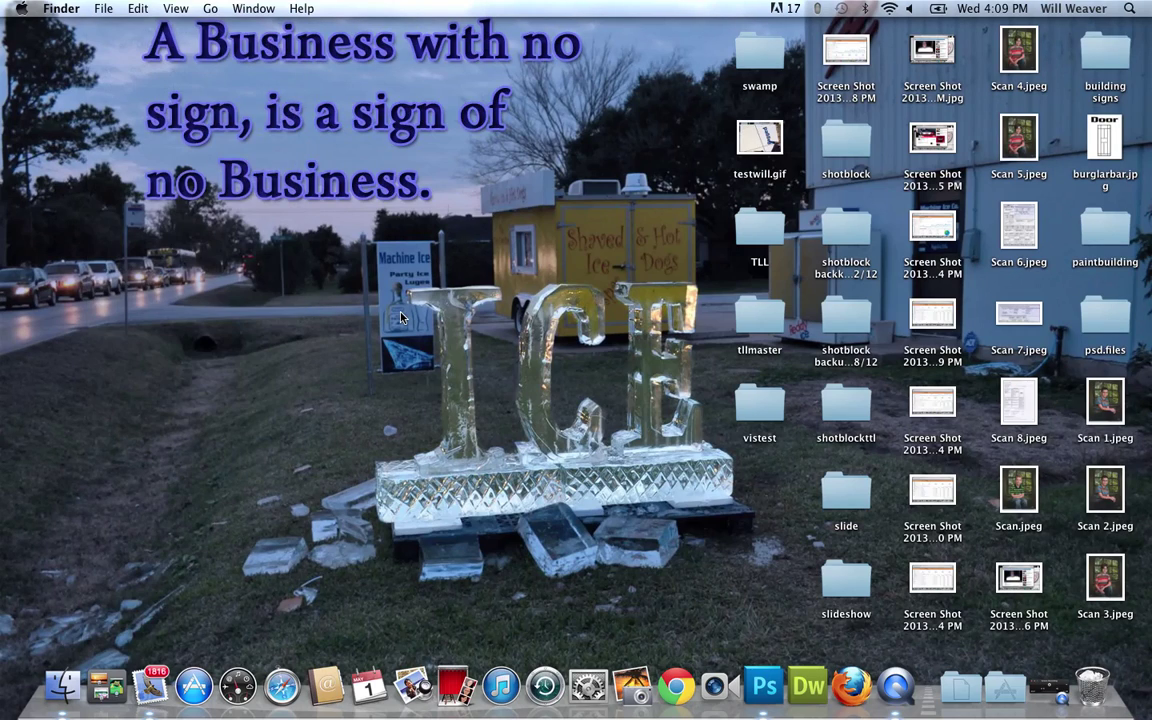
# Open the first JPEG from Finder's All My Files by dragging it onto Photoshop.
pyautogui.click(64, 683)
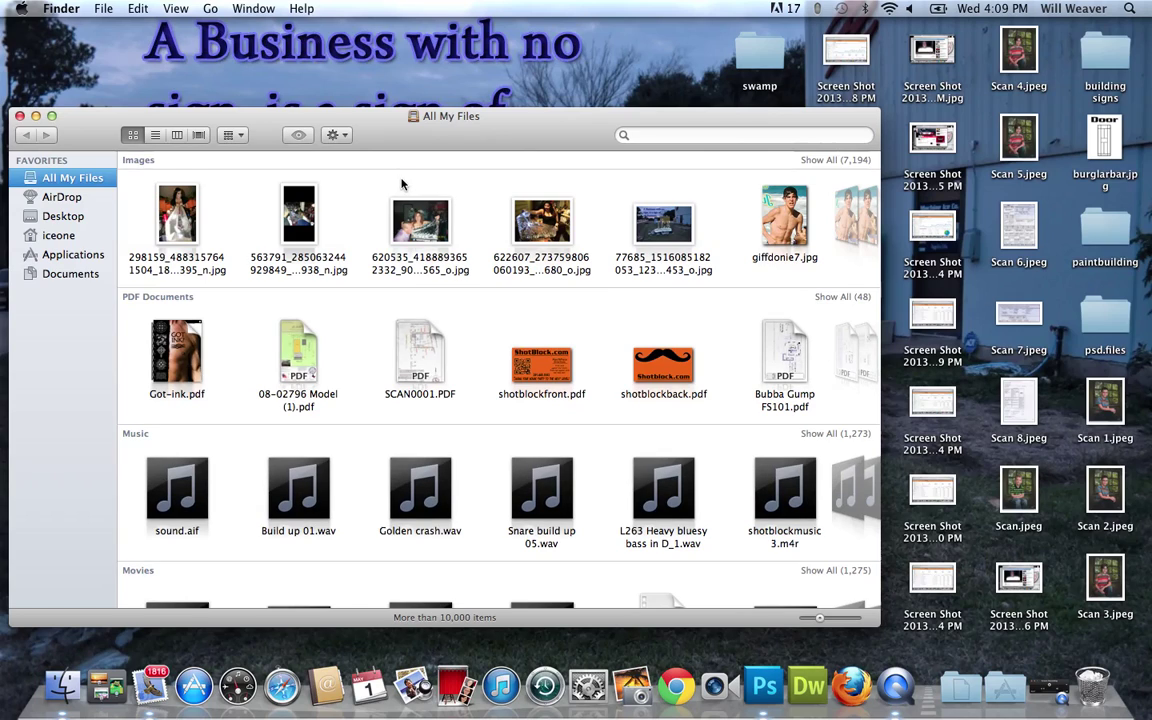
pyautogui.moveTo(388, 136); pyautogui.dragTo(425, 113)
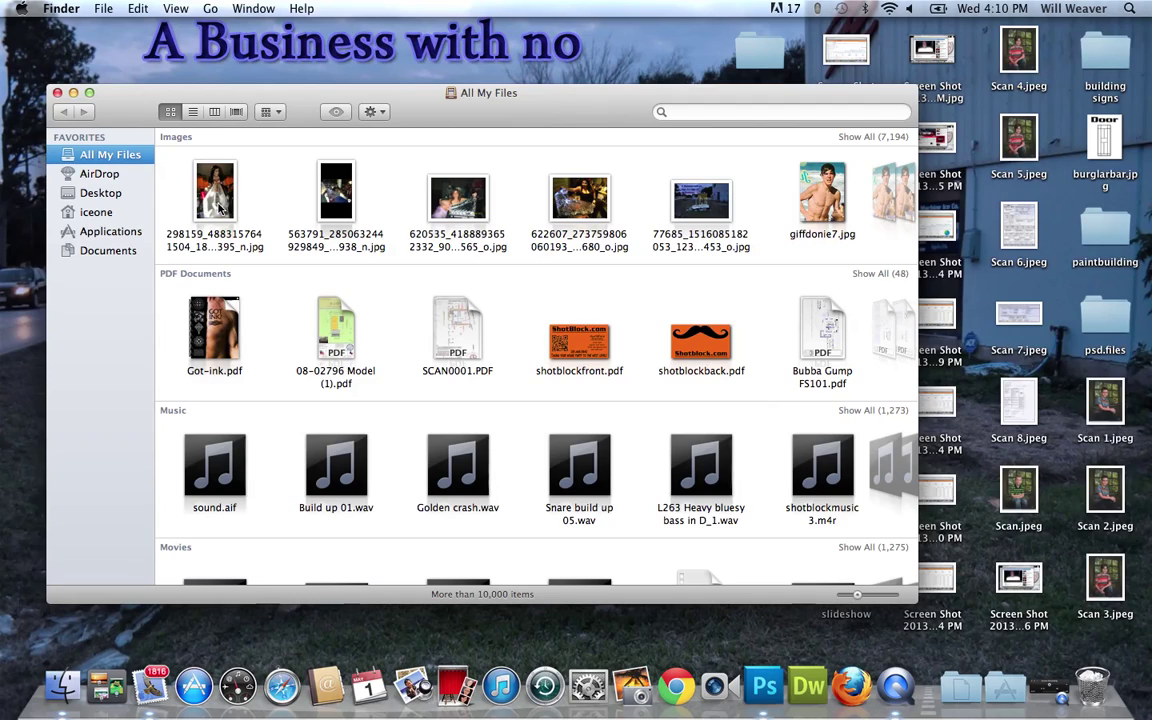
pyautogui.moveTo(218, 205); pyautogui.dragTo(769, 690)
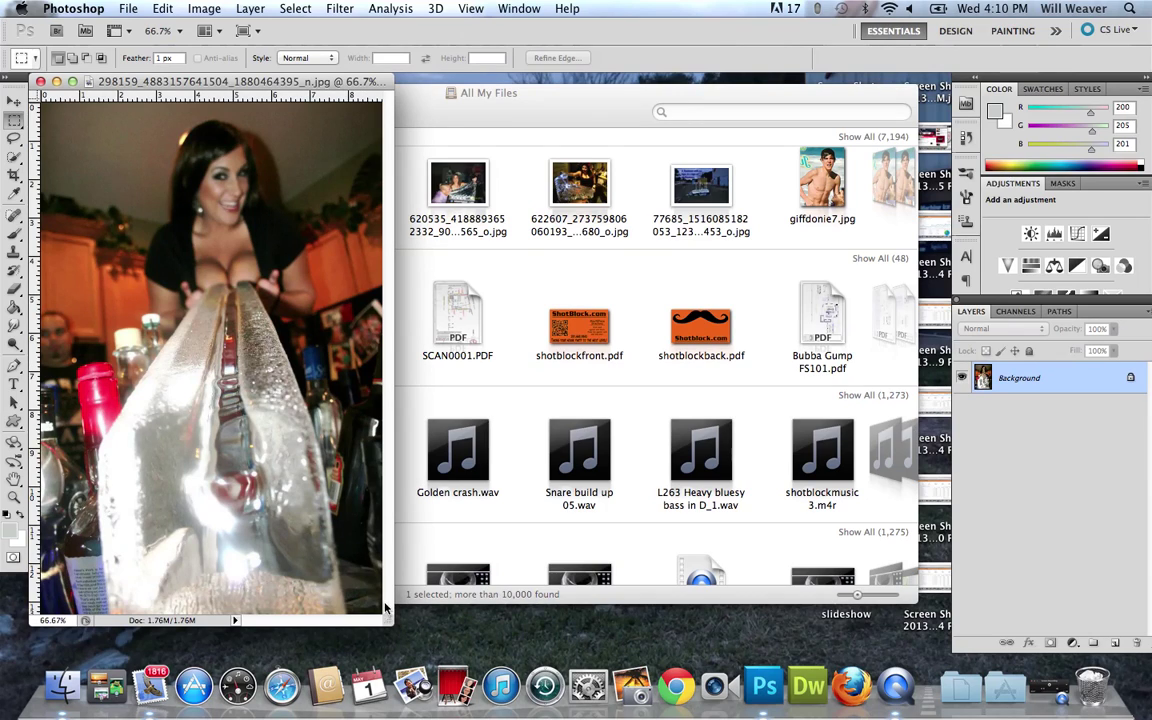
# Enlarge the photo's document window and set the ruler units to inches.
pyautogui.moveTo(385, 607); pyautogui.dragTo(659, 651)
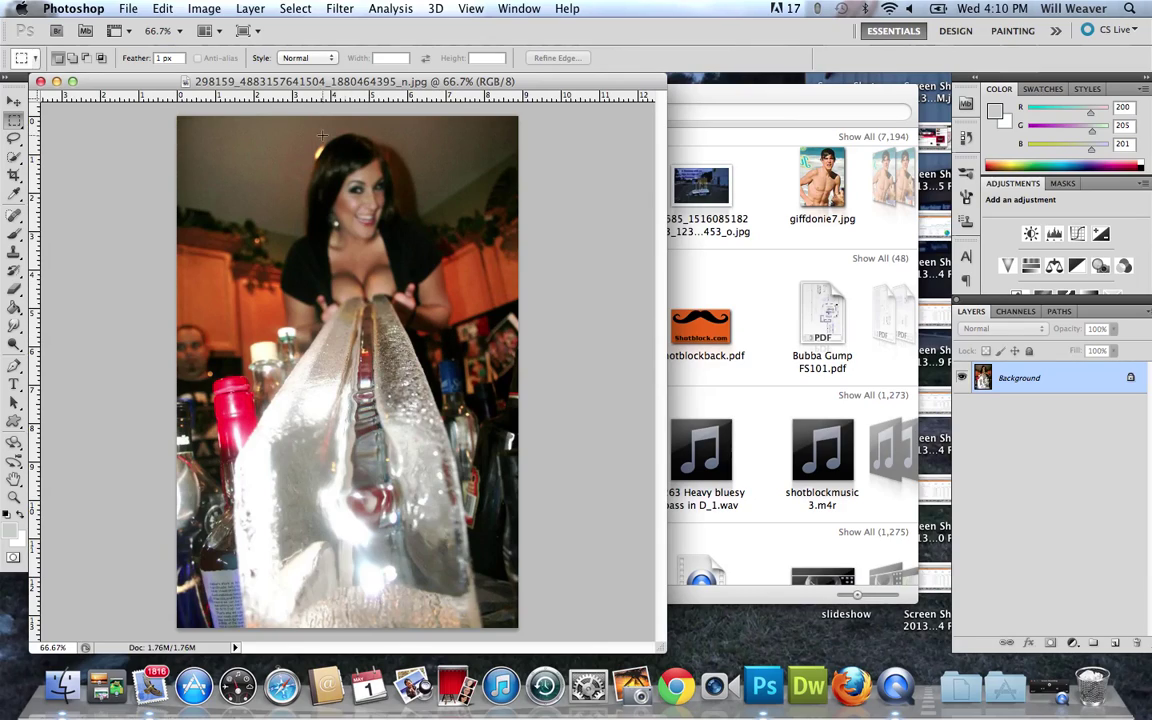
pyautogui.rightClick(141, 100)
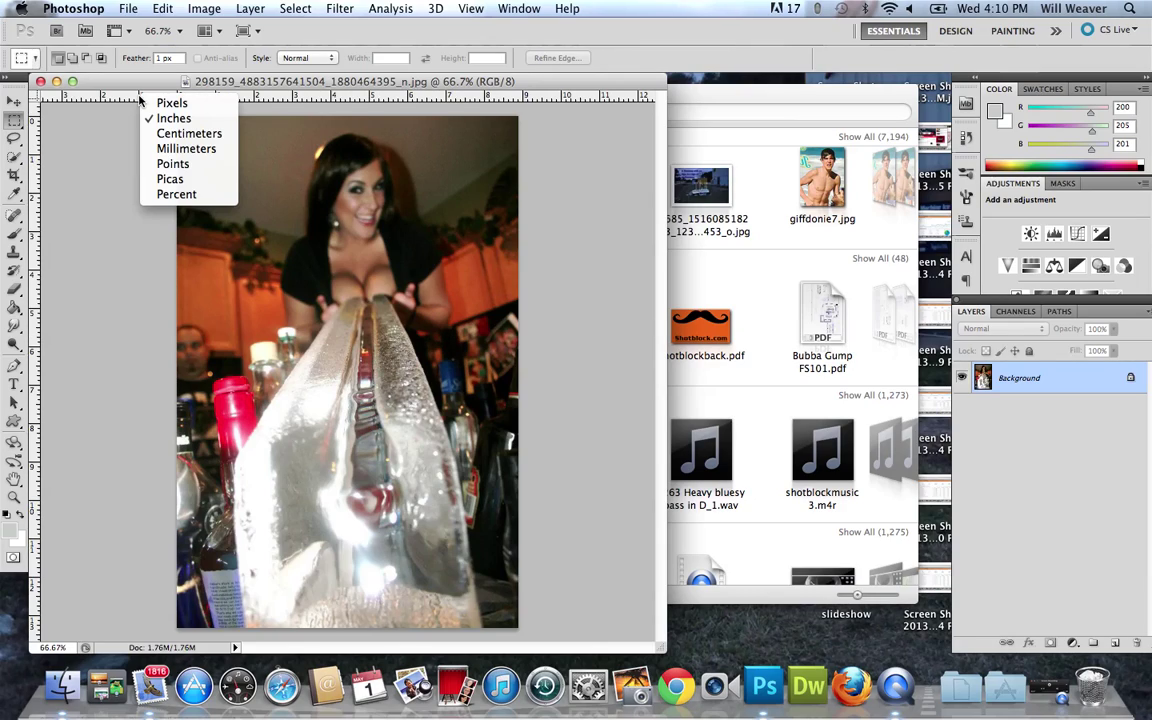
pyautogui.click(62, 100)
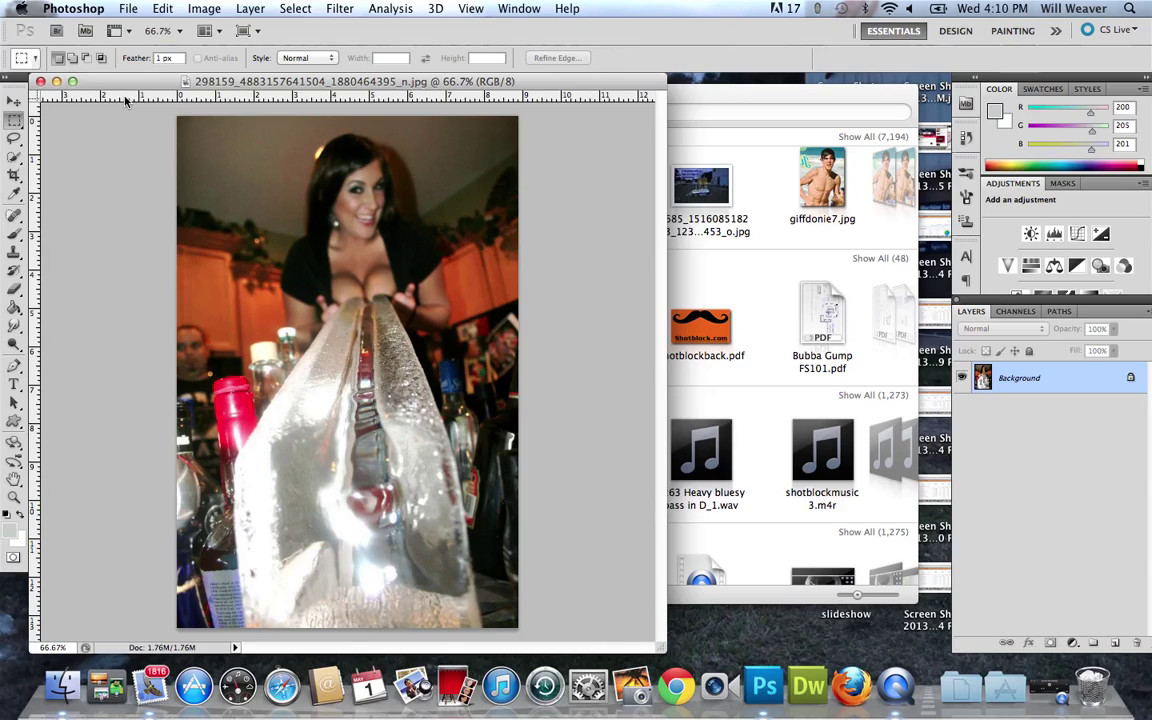
pyautogui.rightClick(126, 101)
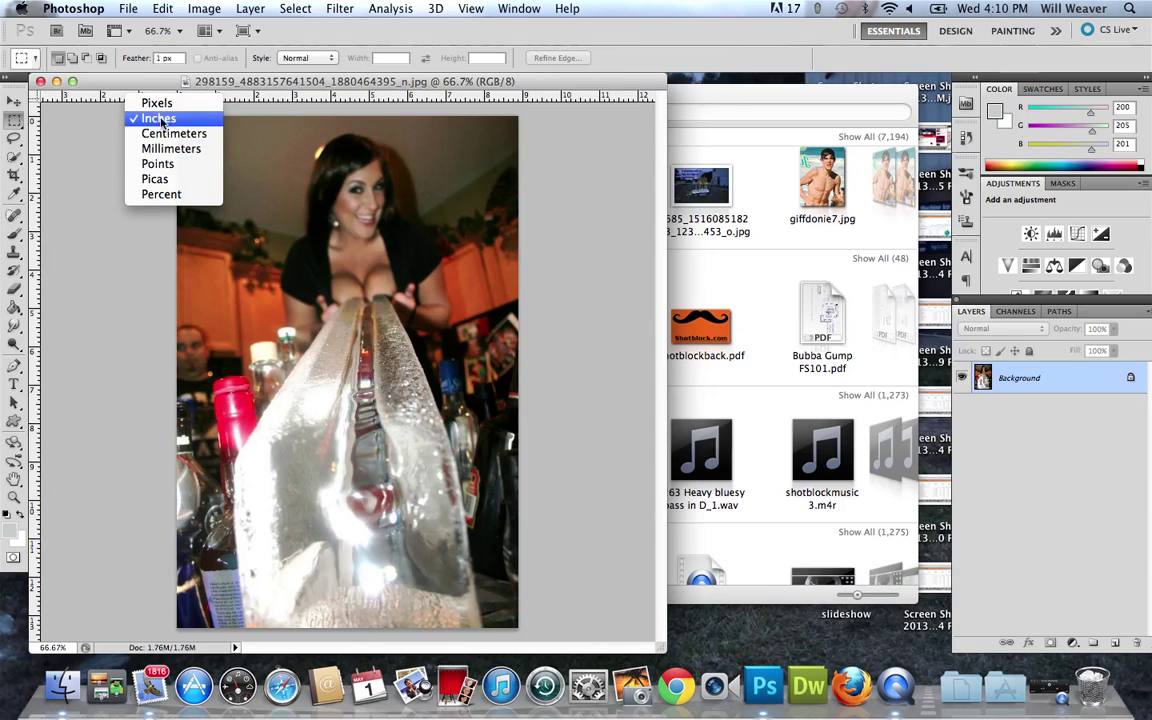
pyautogui.click(166, 119)
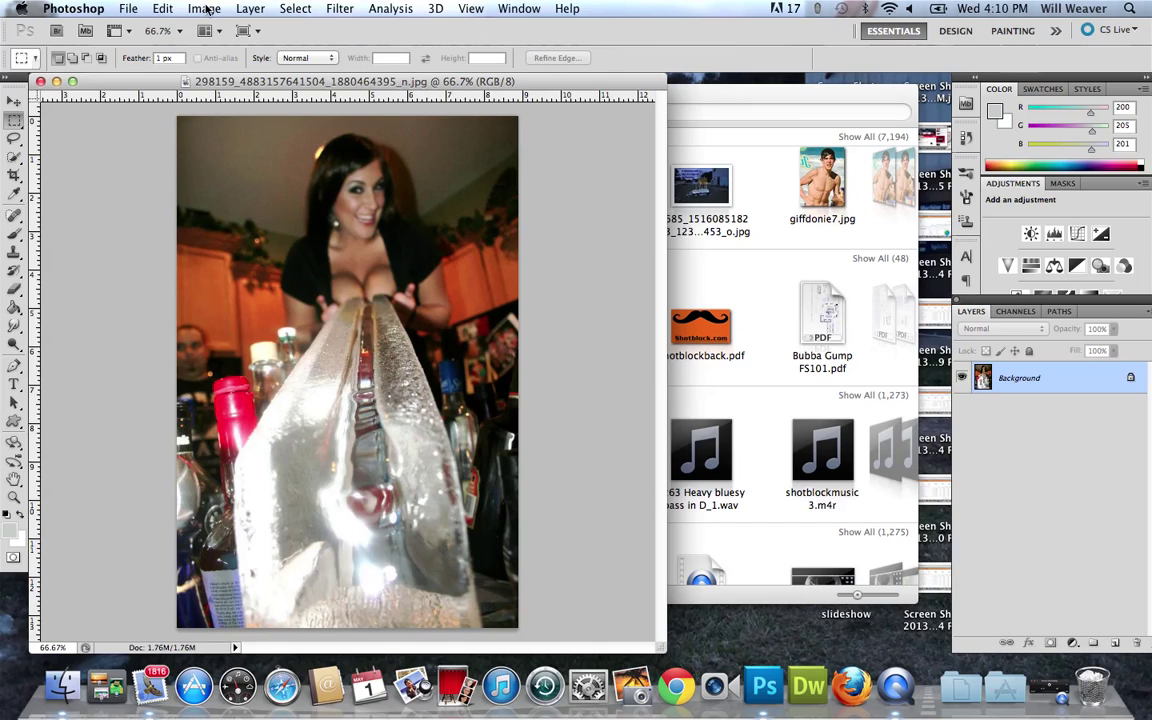
pyautogui.click(206, 9)
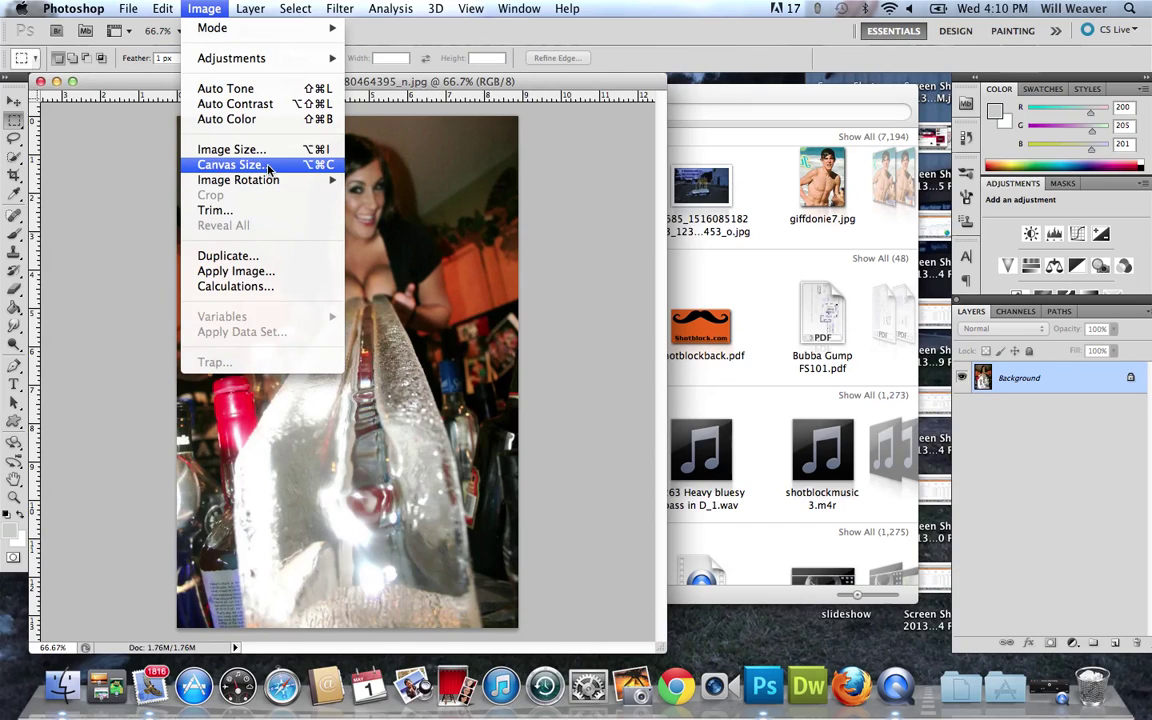
pyautogui.click(234, 164)
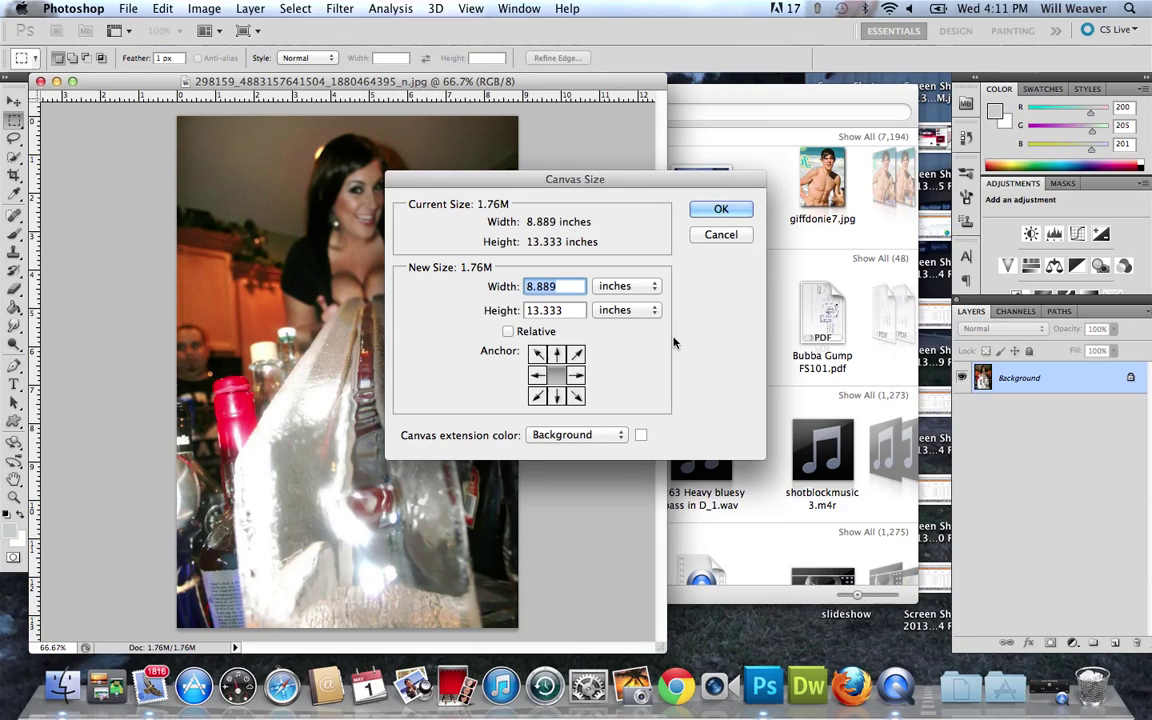
pyautogui.click(733, 211)
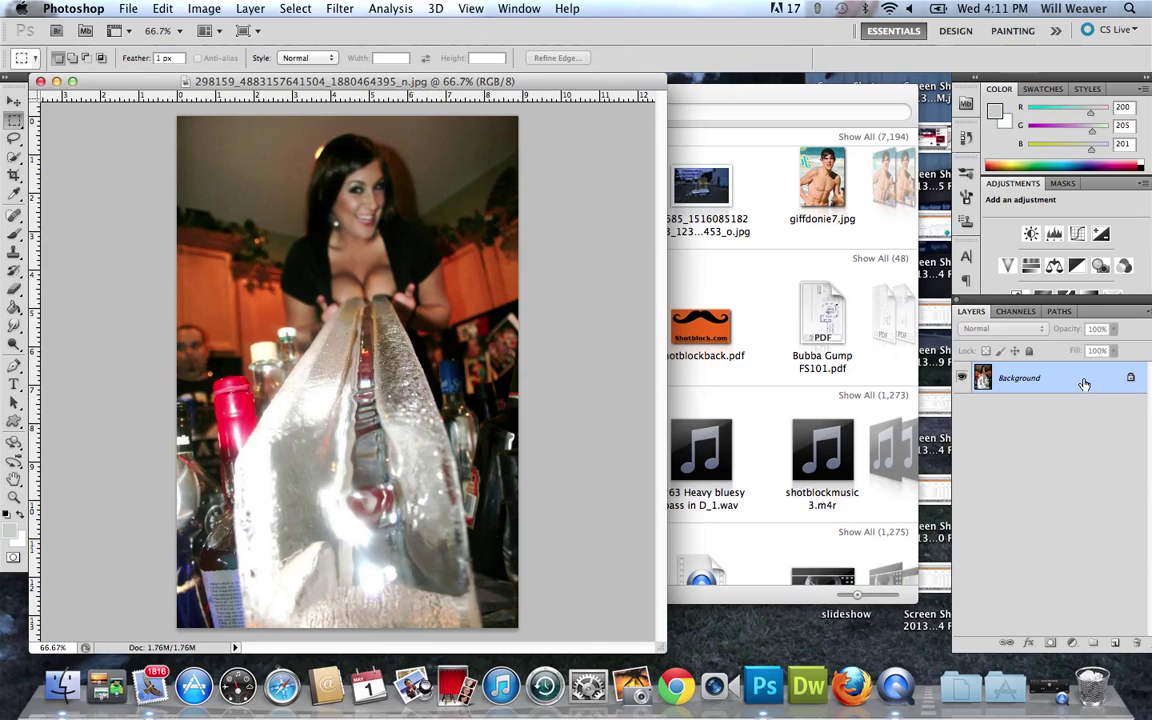
# Duplicate the Background into Layer 1 and delete the original Background.
pyautogui.press('super+j')
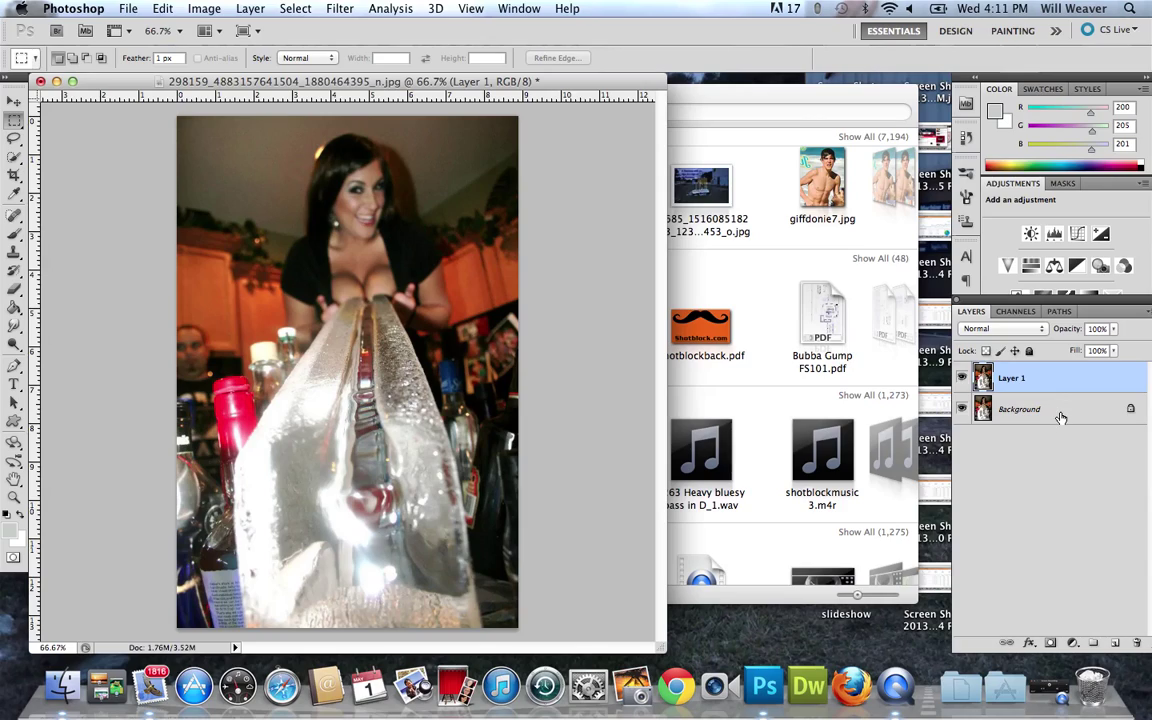
pyautogui.click(1061, 419)
pyautogui.press('BackSpace')
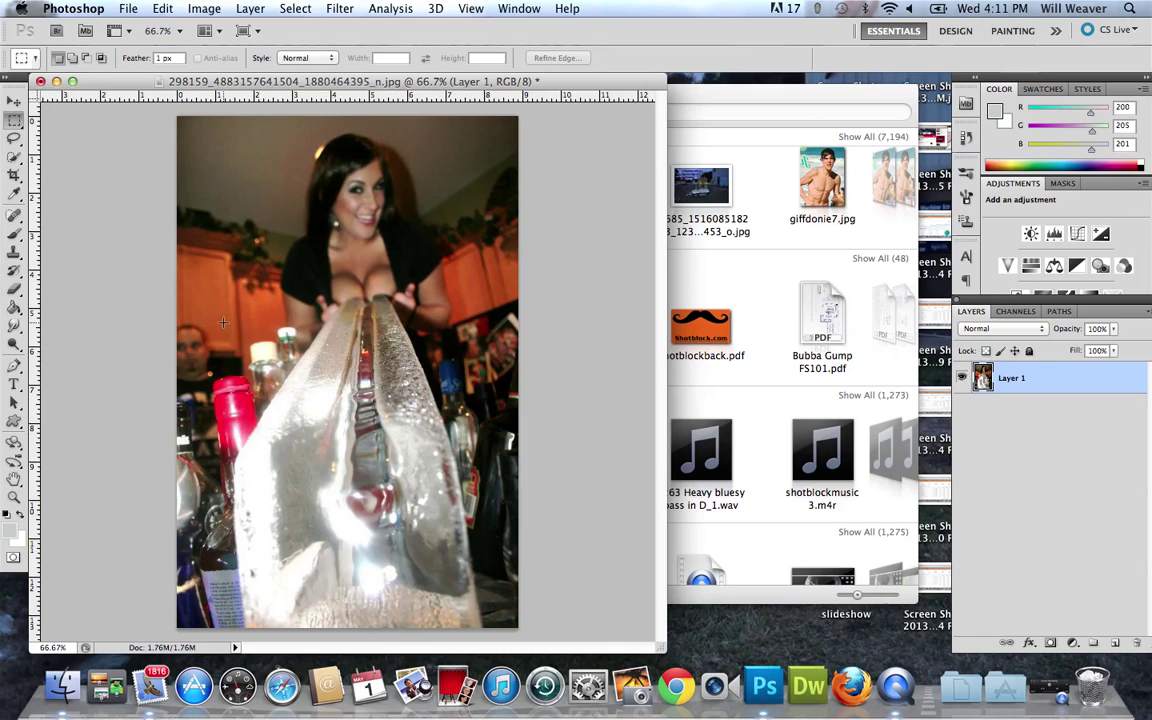
# Try shrinking and moving Layer 1, then undo back to the full-size photo.
pyautogui.press('v')
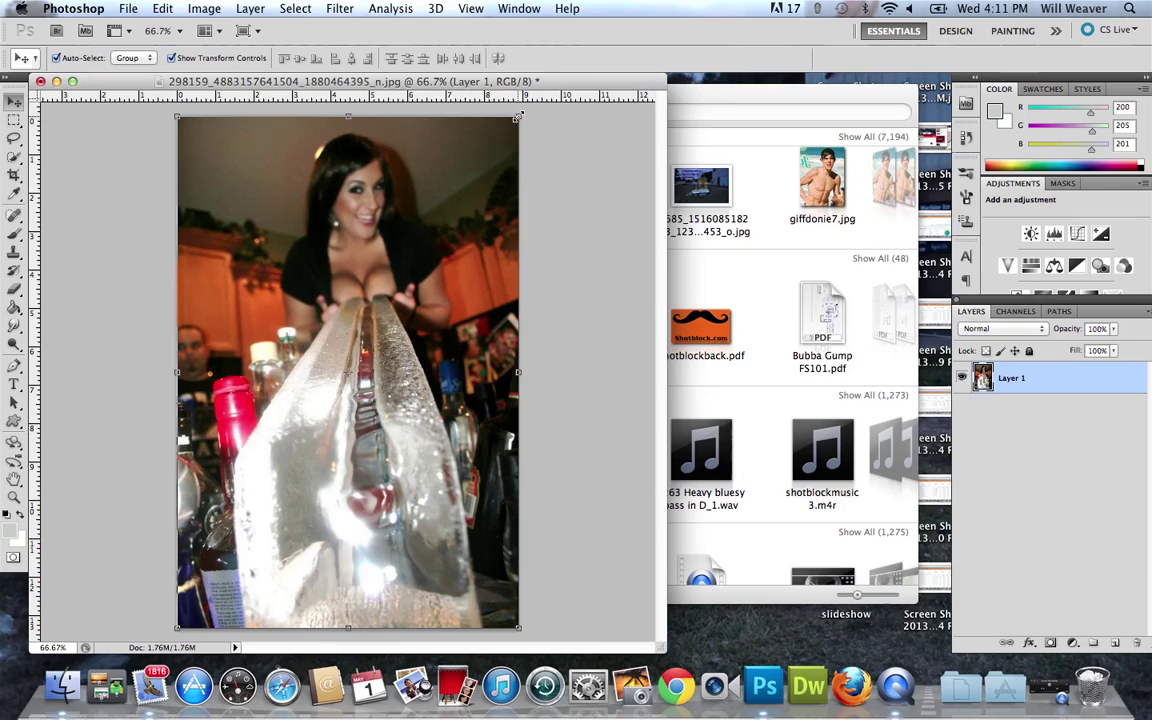
pyautogui.moveTo(519, 117); pyautogui.dragTo(416, 269)
pyautogui.moveTo(320, 424); pyautogui.dragTo(378, 318)
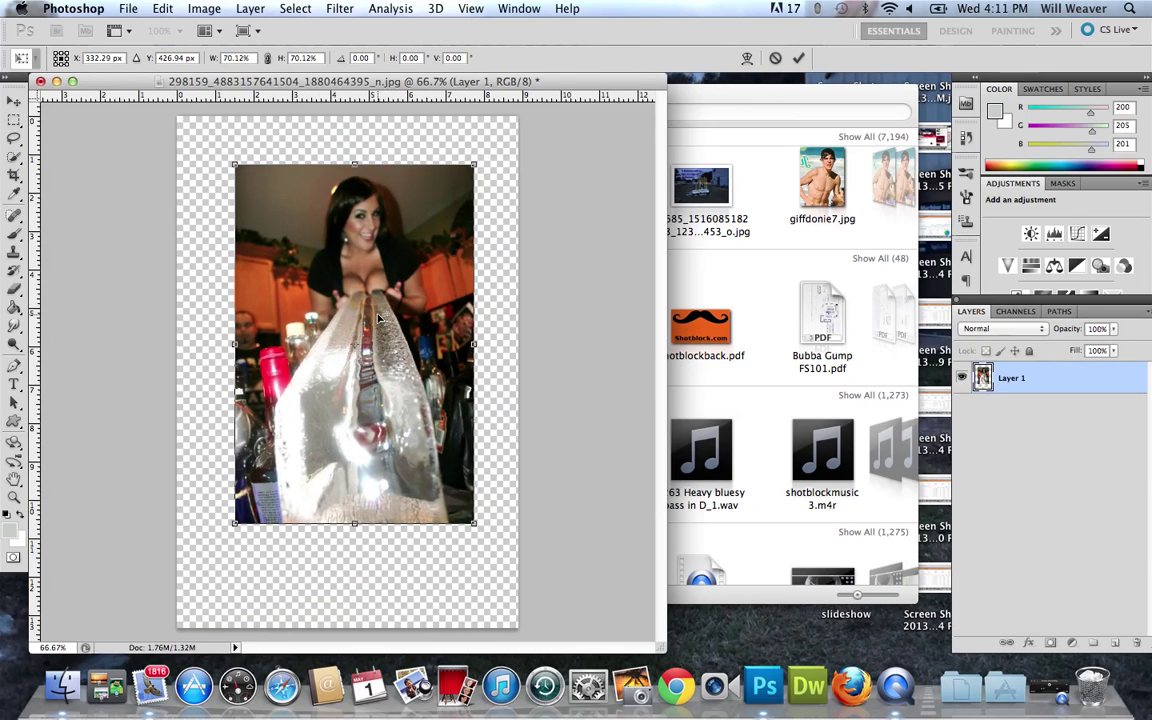
pyautogui.press('super+z')
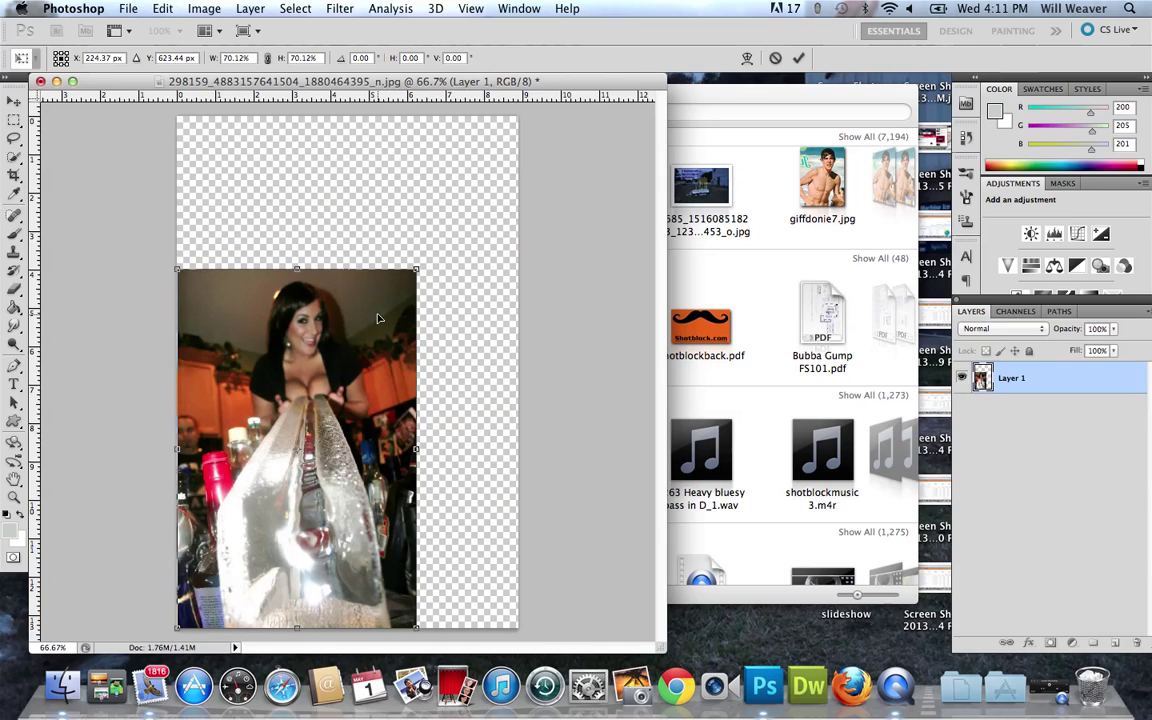
pyautogui.press('Return')
pyautogui.press('super+z')
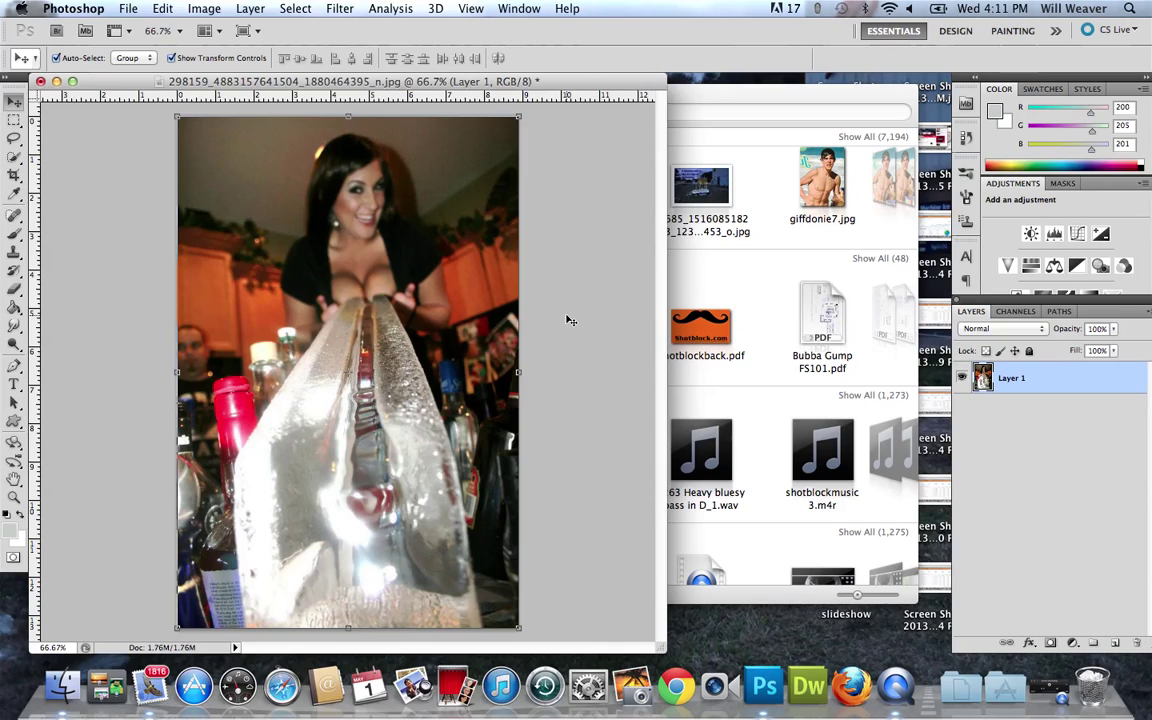
# Set Canvas Size to width 5 and height 8 inches, proceeding despite clipping.
pyautogui.click(205, 9)
pyautogui.click(235, 164)
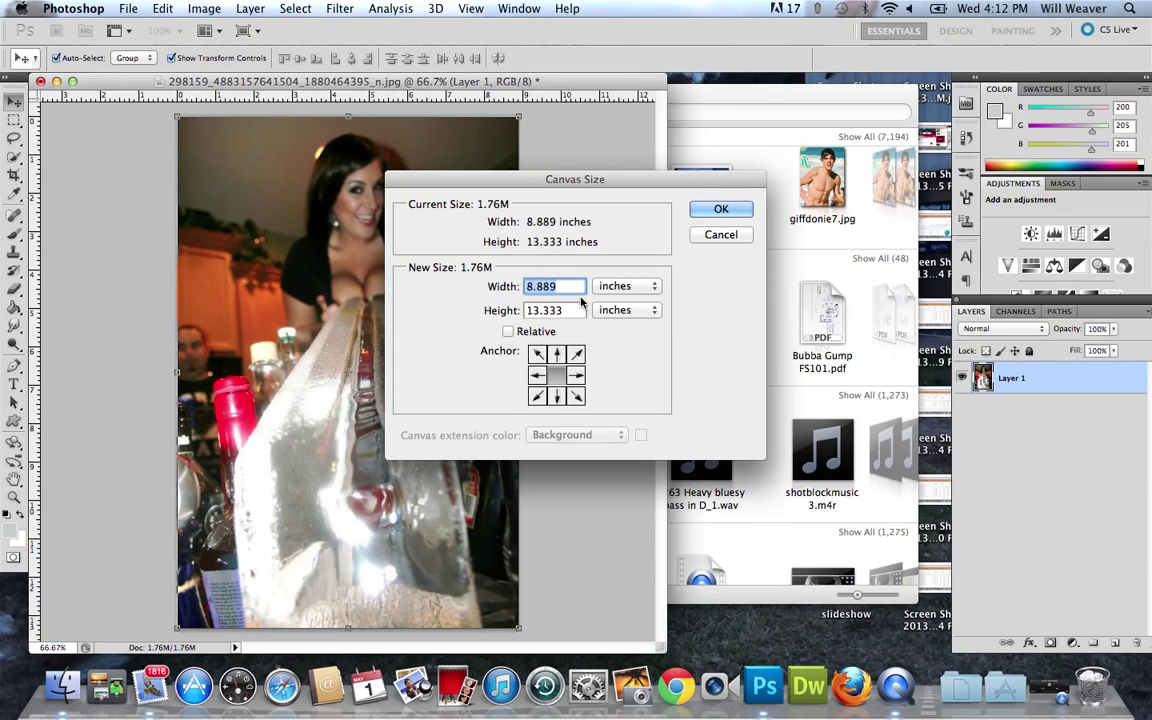
pyautogui.write('5')
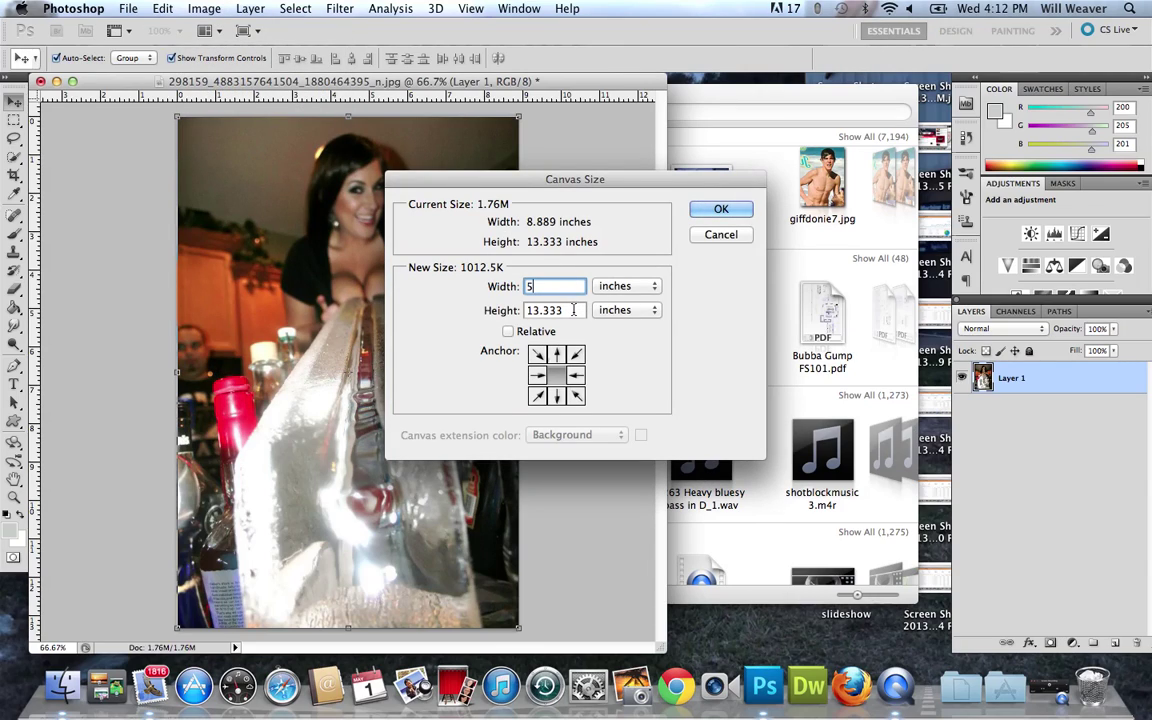
pyautogui.click(492, 310)
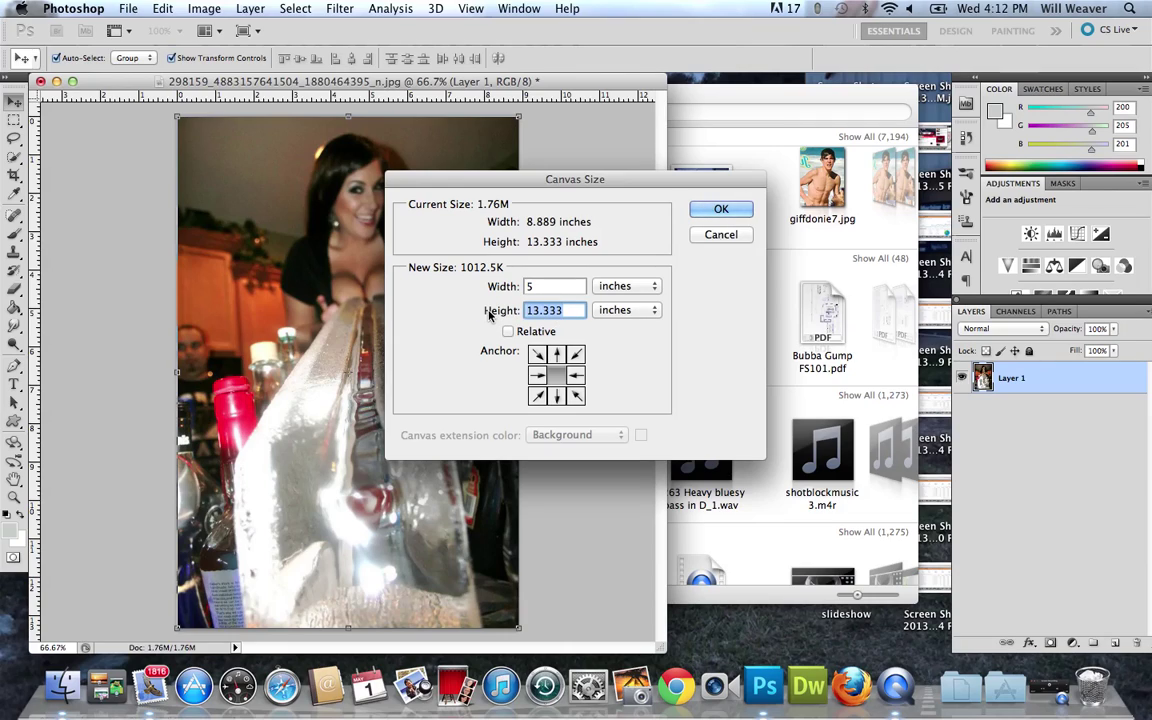
pyautogui.write('8')
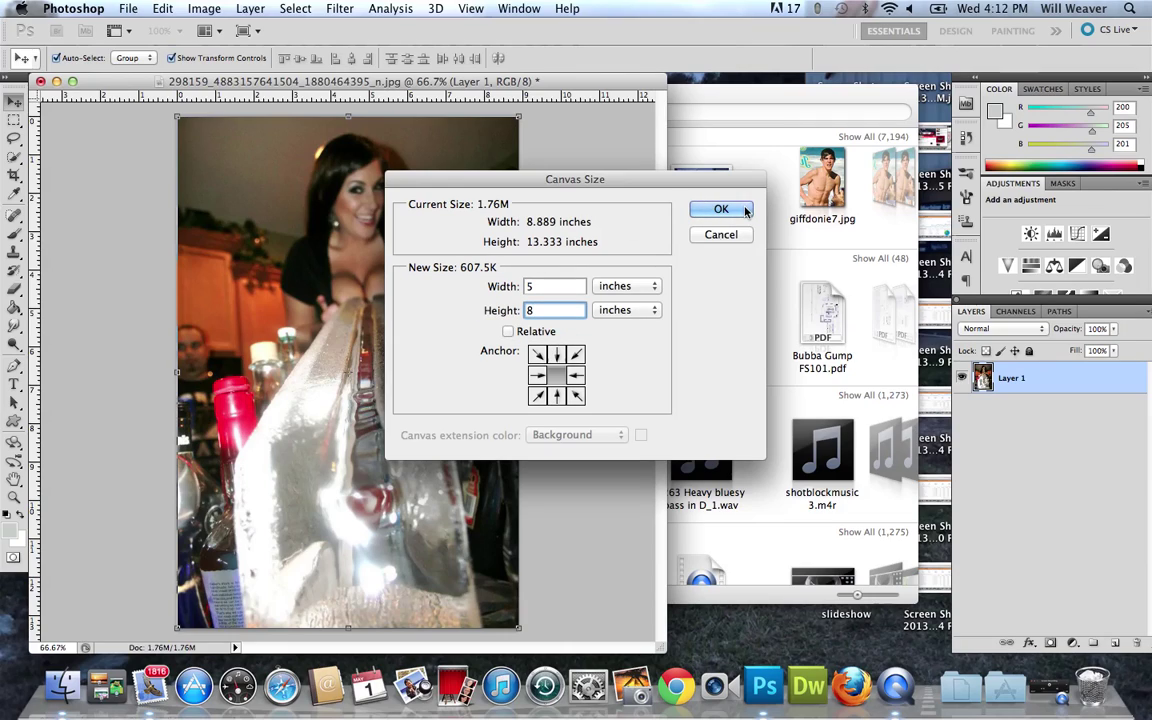
pyautogui.click(744, 211)
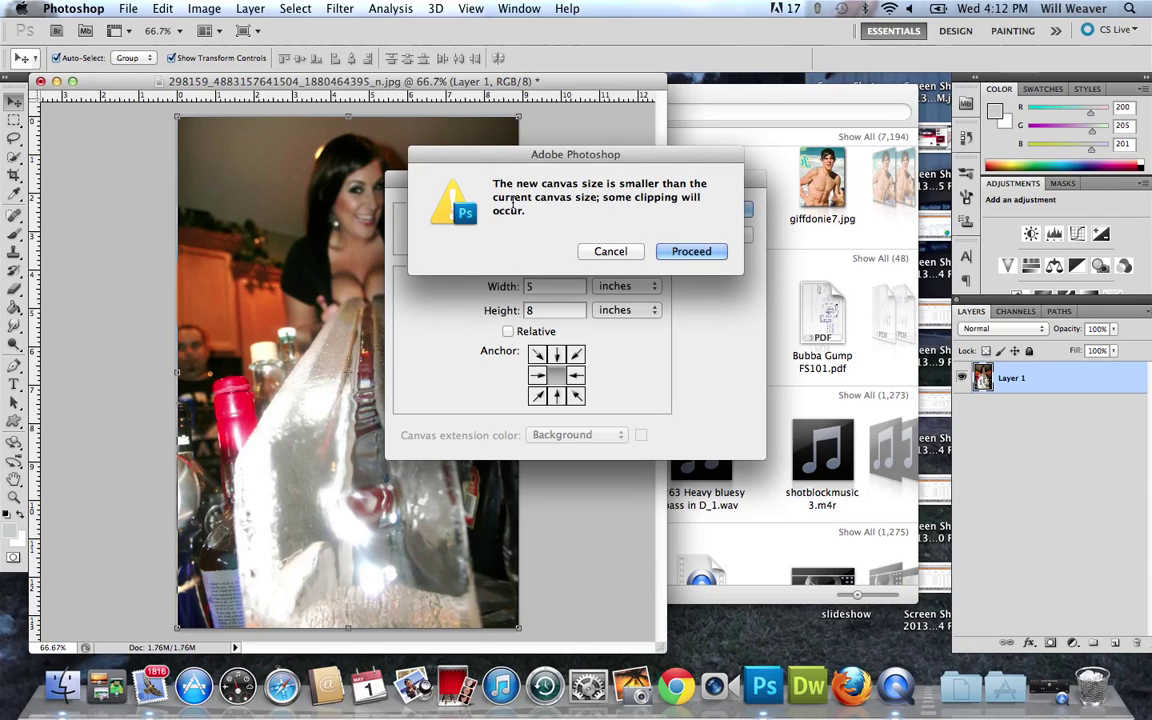
pyautogui.click(692, 253)
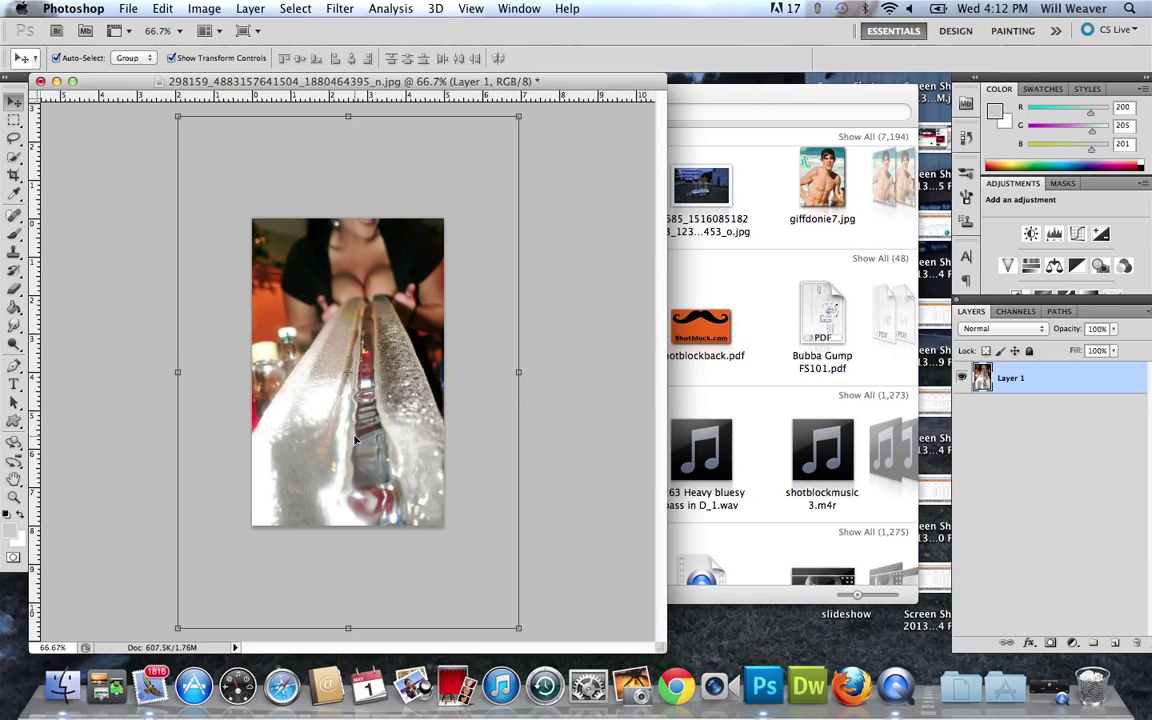
pyautogui.press('super+z')
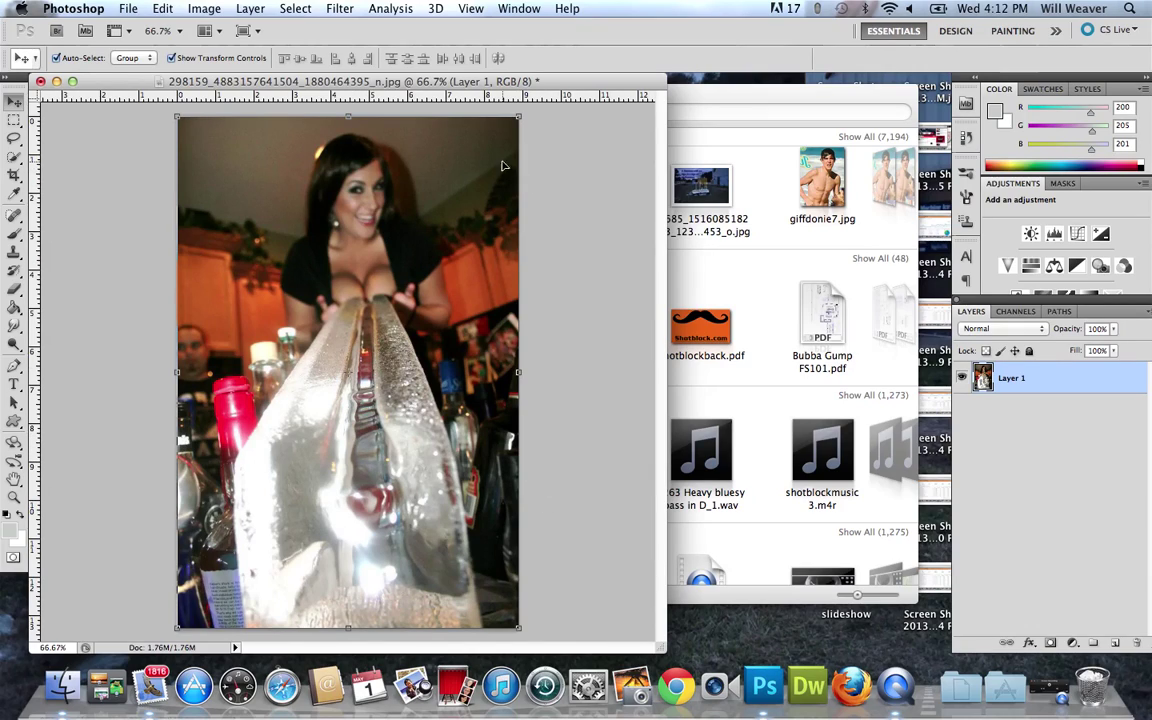
pyautogui.press('z')
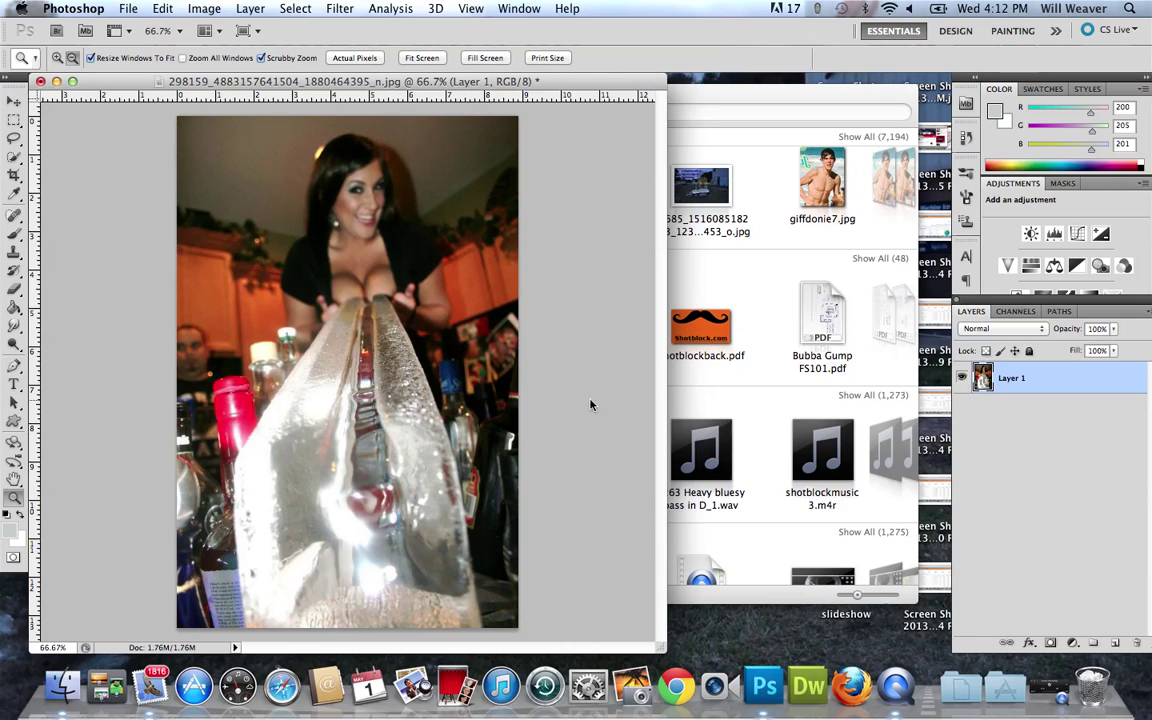
pyautogui.keyDown('alt'); pyautogui.click(396, 385); pyautogui.keyUp('alt')
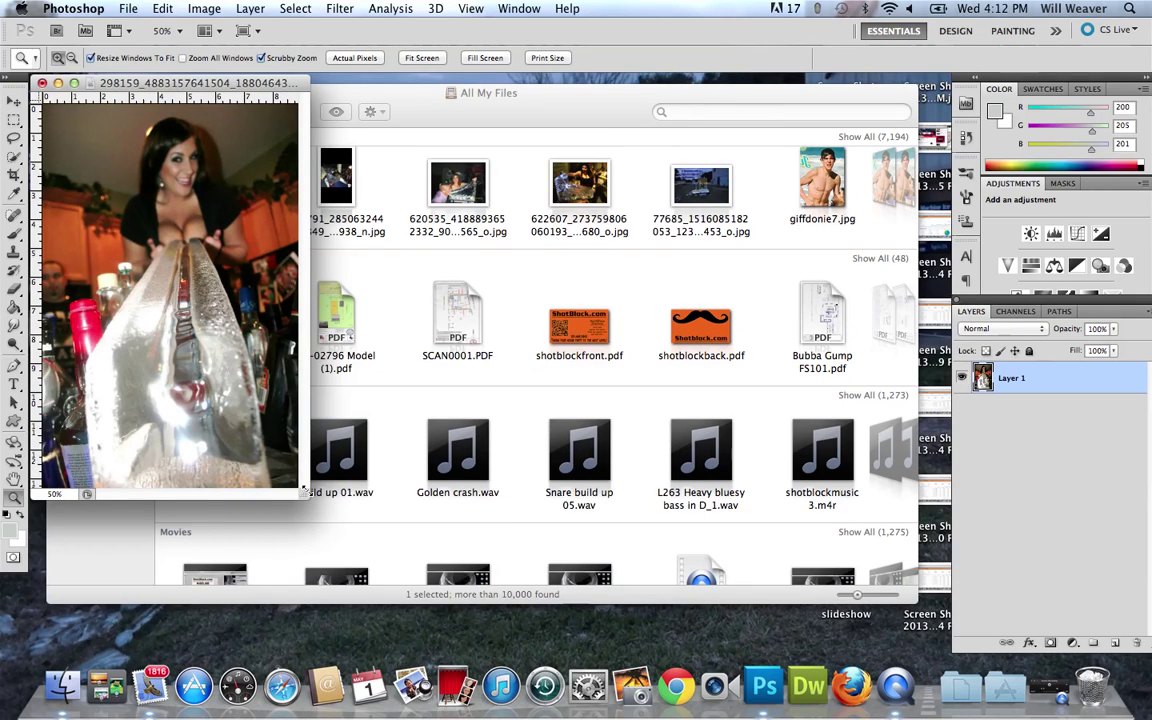
pyautogui.moveTo(304, 488); pyautogui.dragTo(592, 600)
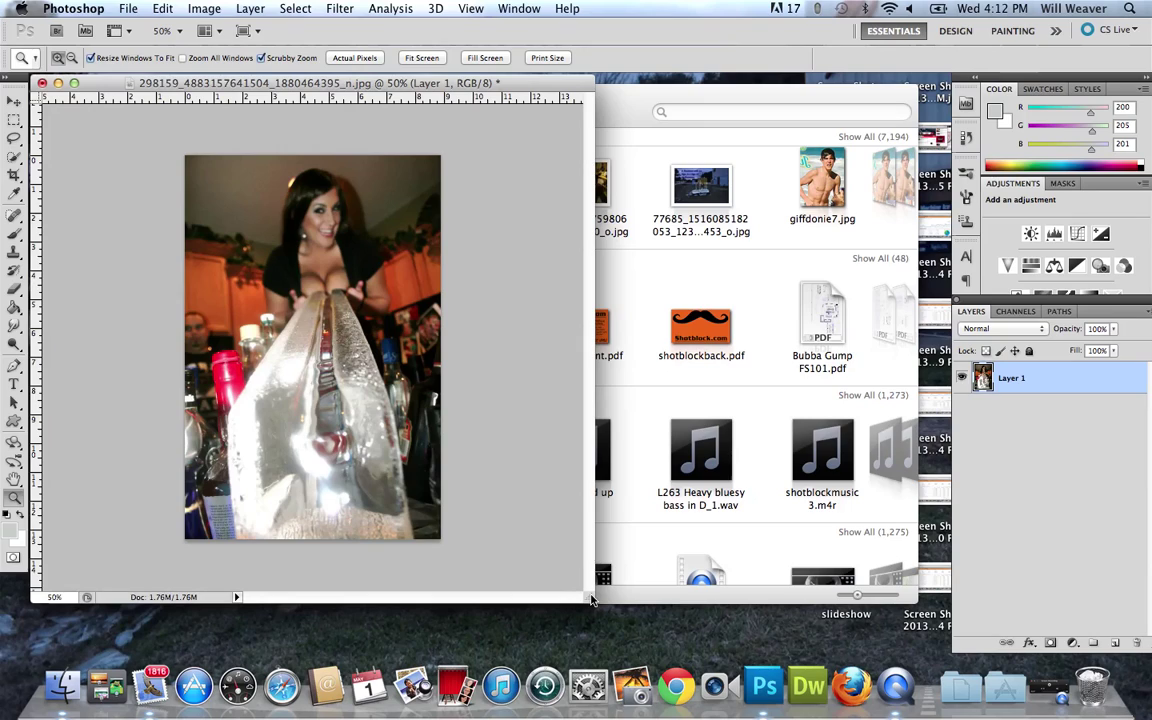
pyautogui.click(962, 379)
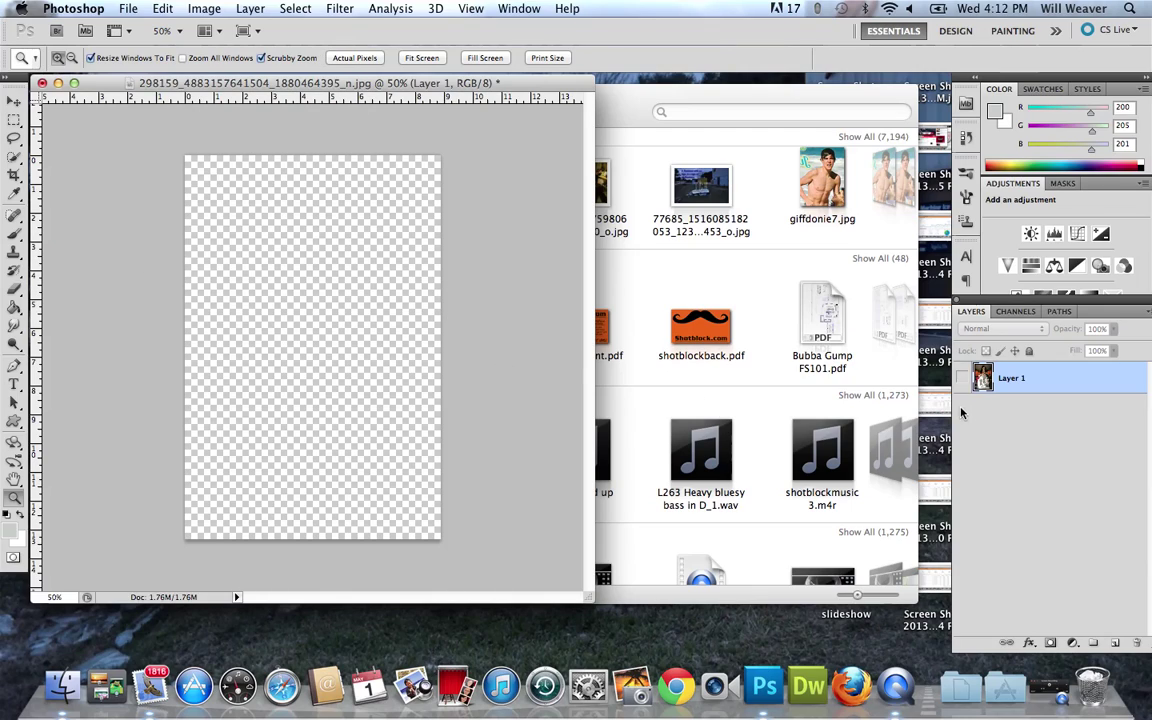
pyautogui.click(961, 378)
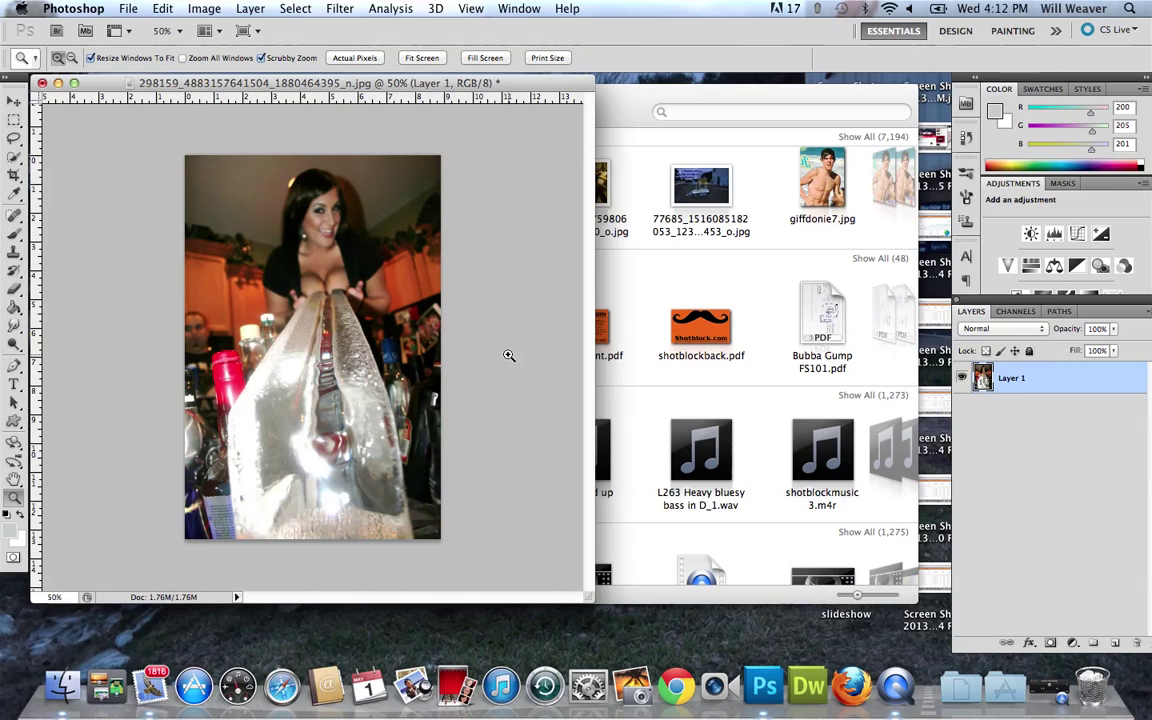
pyautogui.press('v')
pyautogui.moveTo(388, 252); pyautogui.dragTo(384, 256)
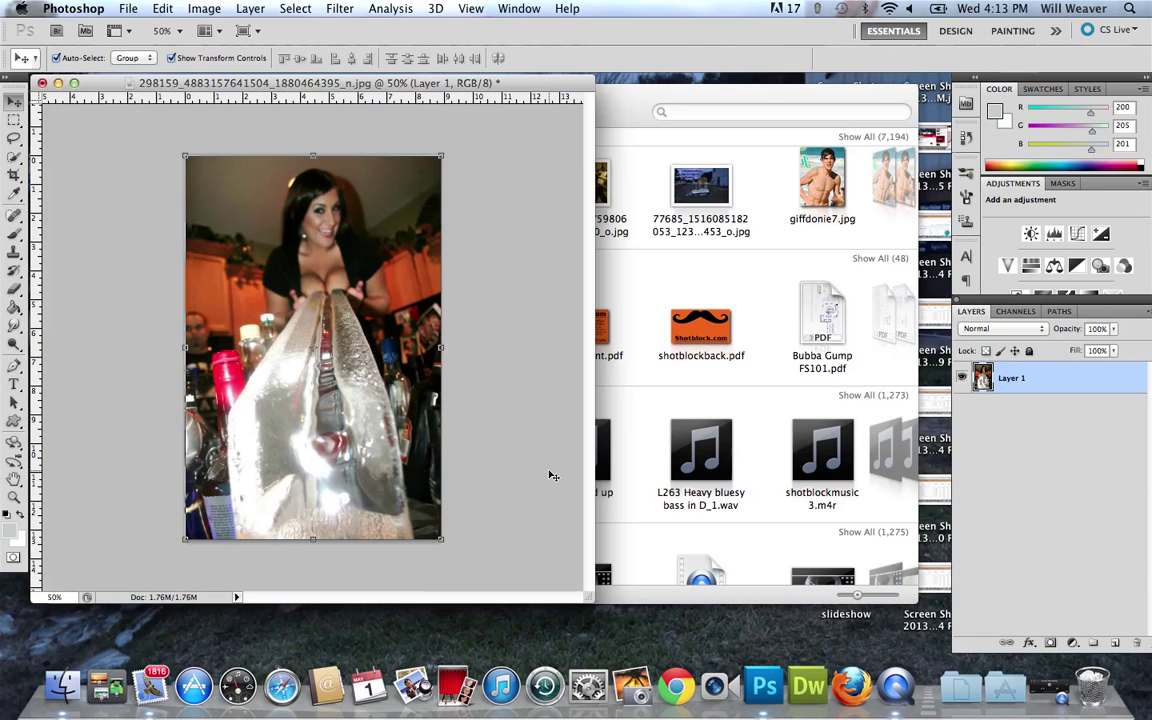
pyautogui.click(62, 686)
pyautogui.moveTo(203, 160); pyautogui.dragTo(216, 176)
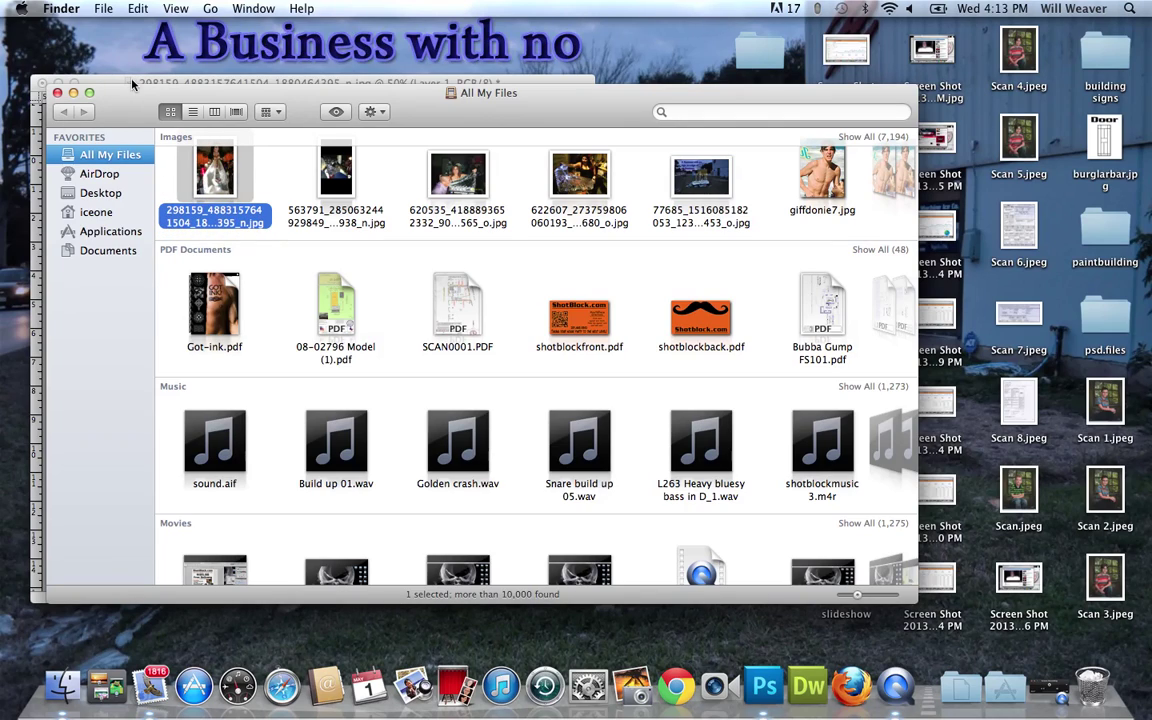
pyautogui.click(131, 82)
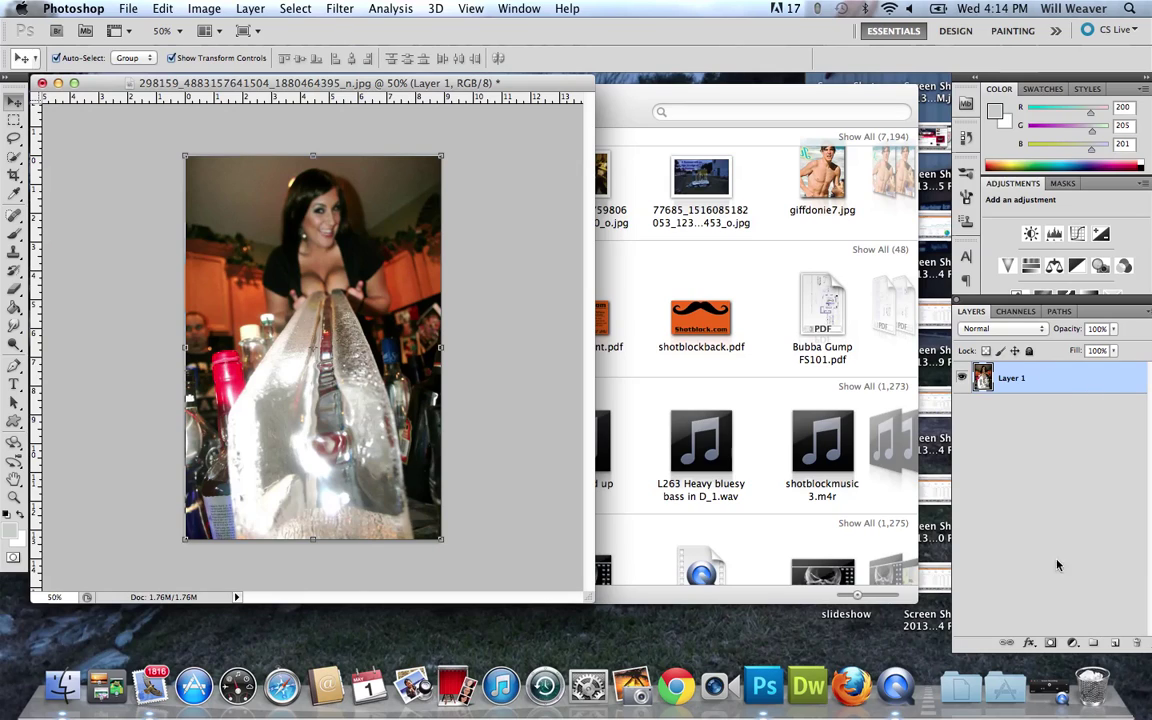
# Discard the photo unsaved and enter width 5 in, height 8 in for a new document.
pyautogui.click(42, 83)
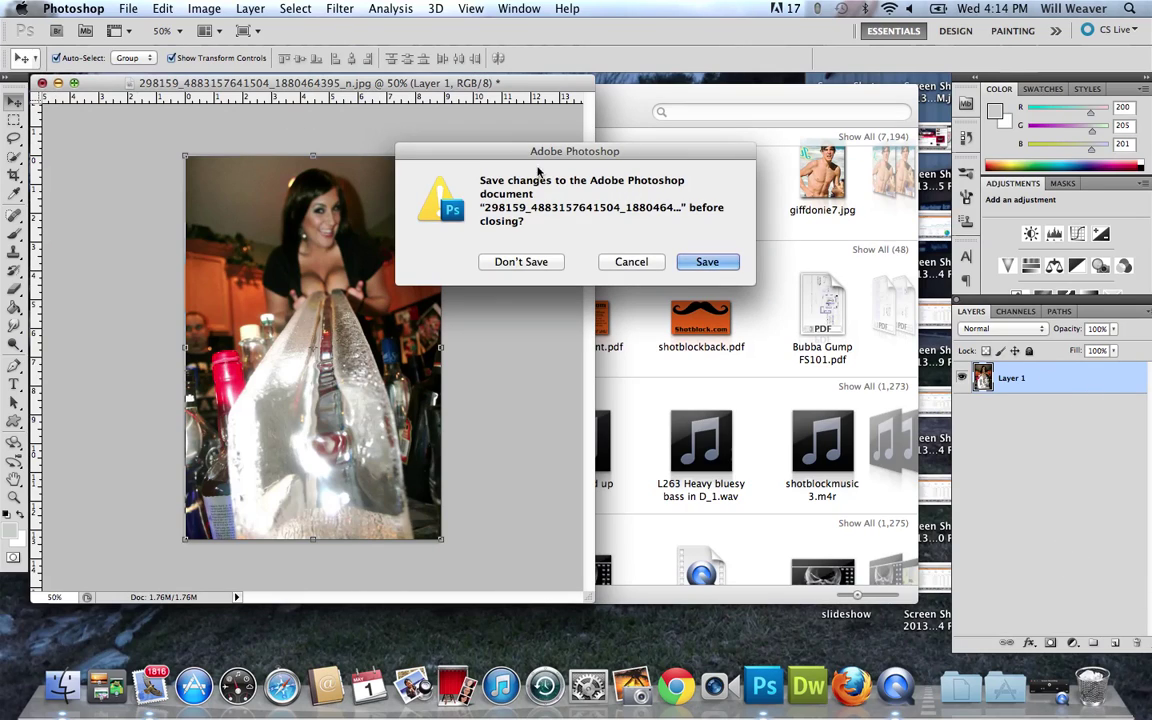
pyautogui.click(478, 241)
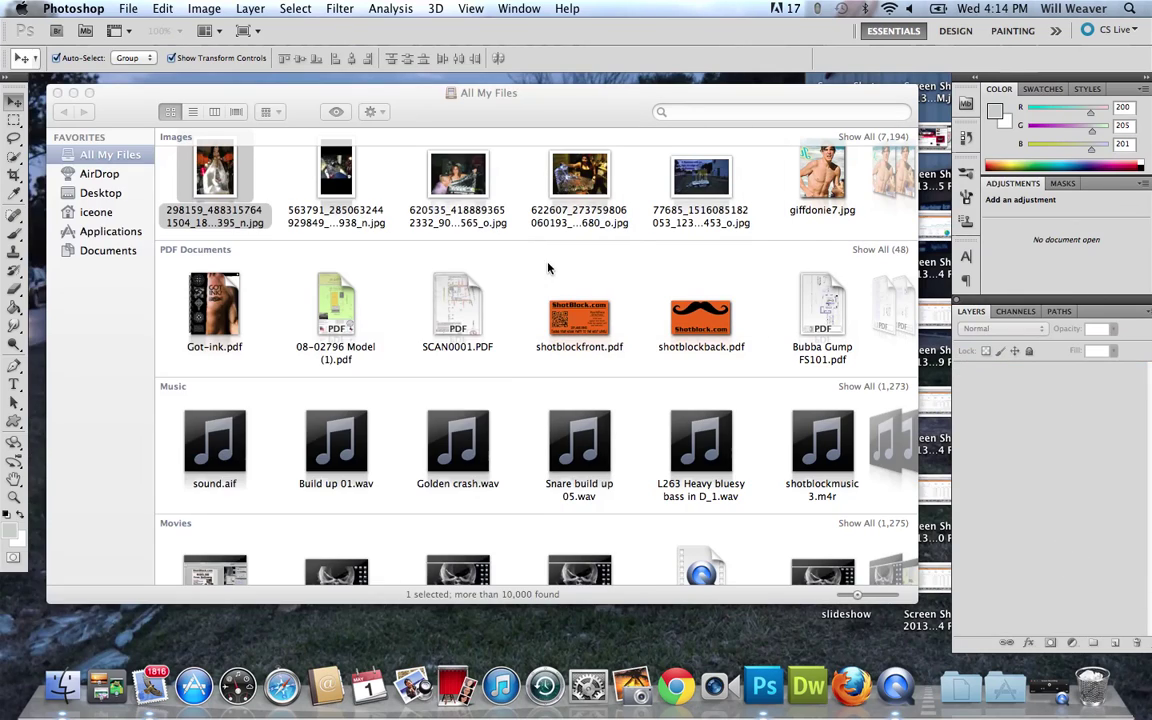
pyautogui.click(124, 9)
pyautogui.click(150, 28)
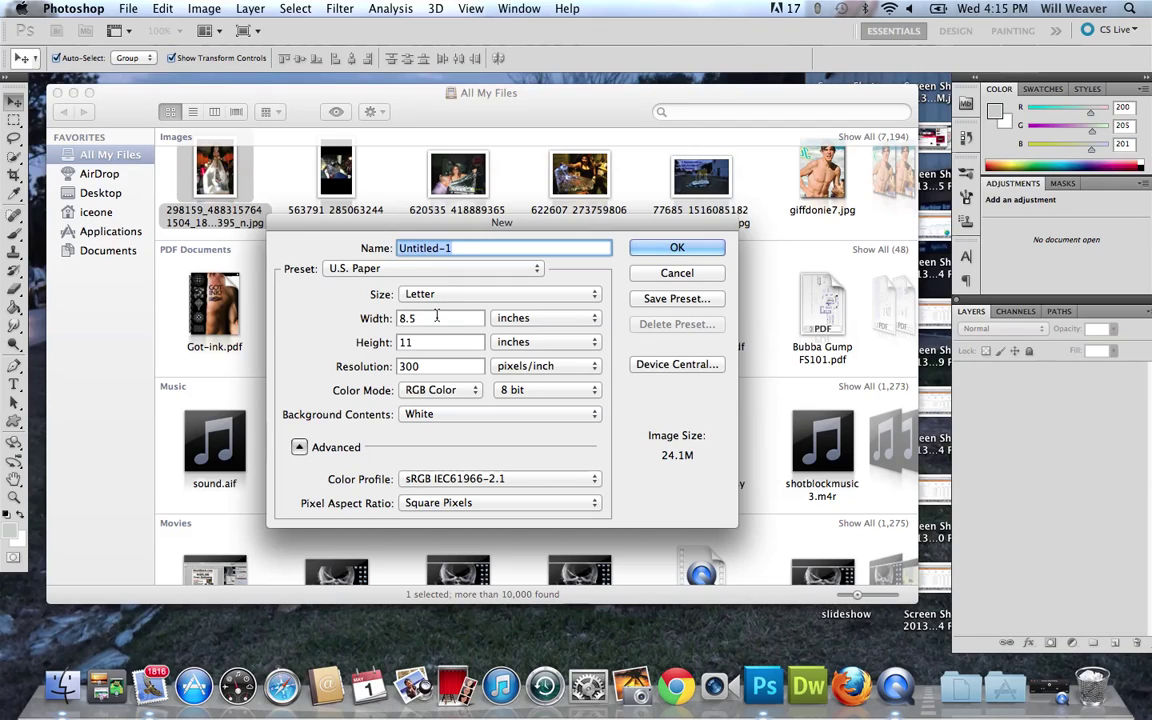
pyautogui.click(355, 318)
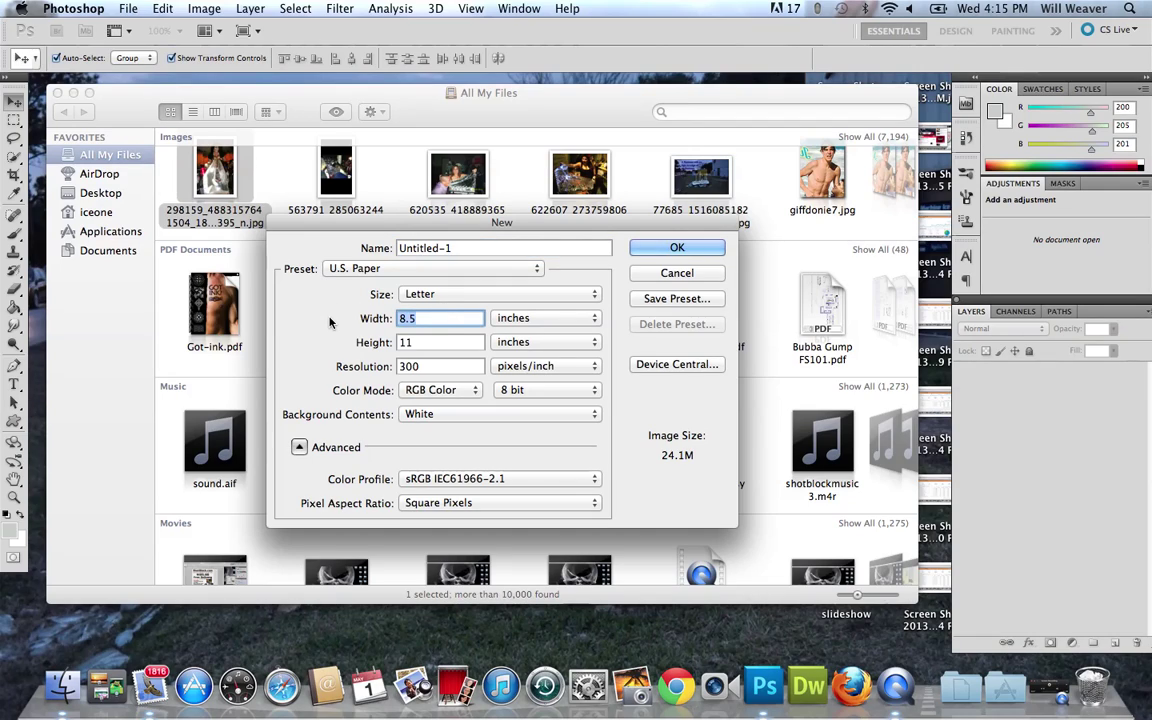
pyautogui.write('5')
pyautogui.click(430, 342)
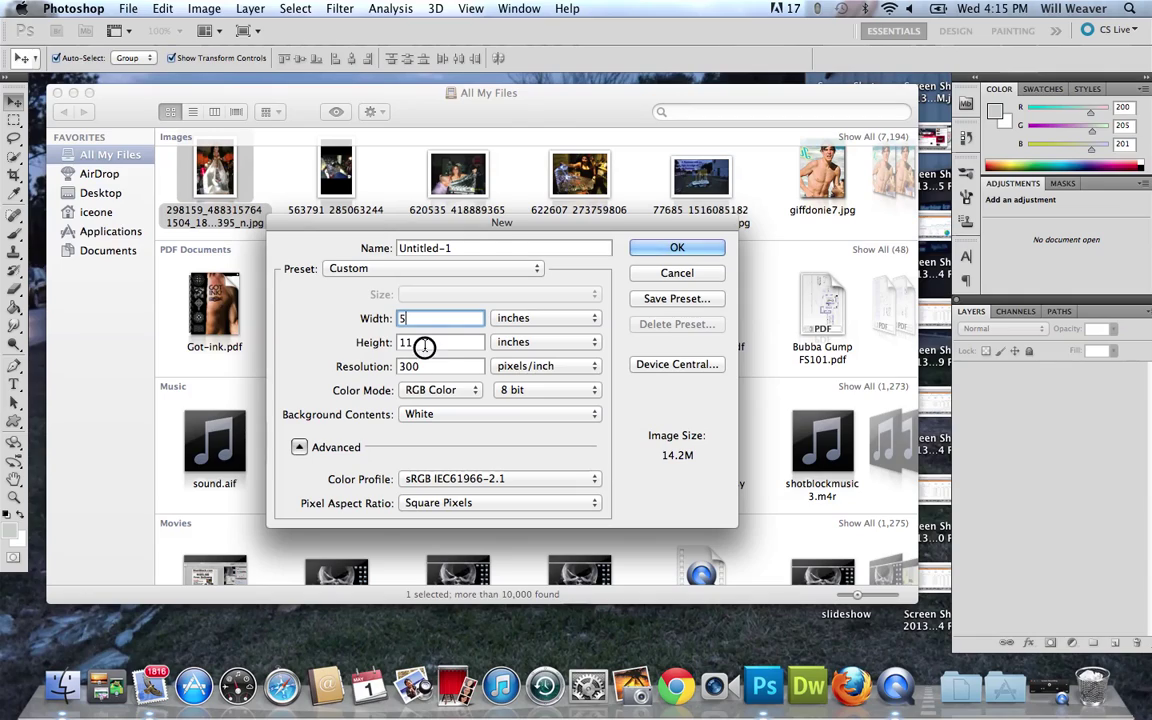
pyautogui.write('8')
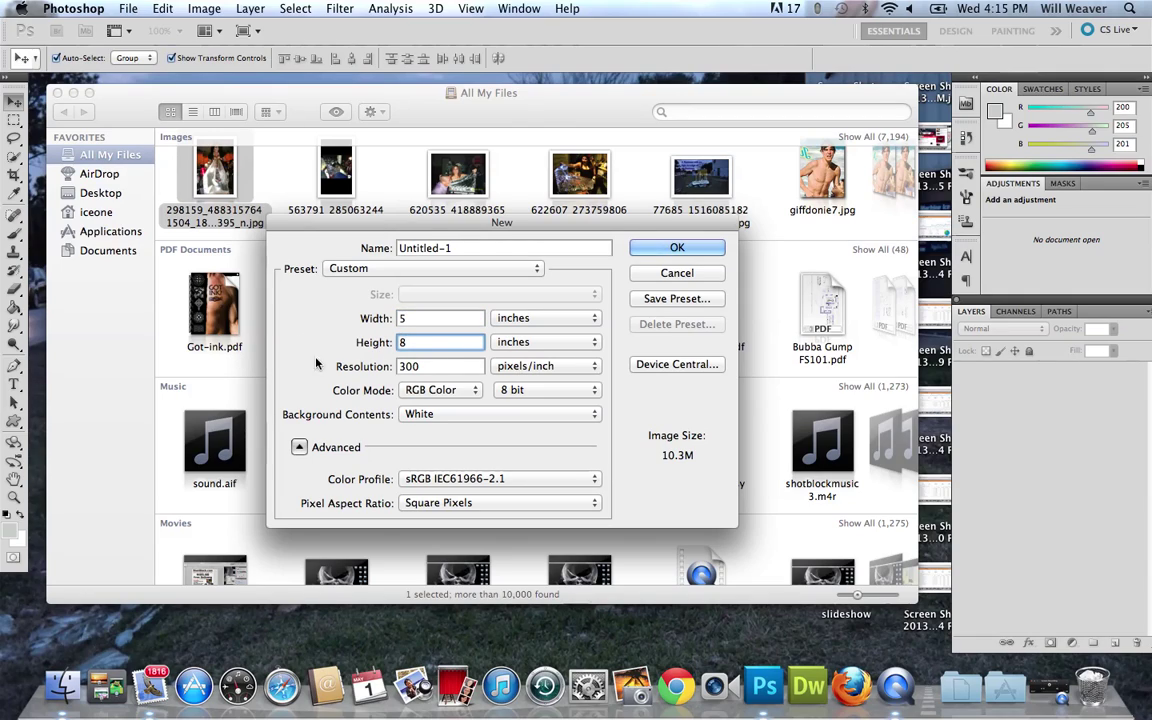
pyautogui.click(422, 366)
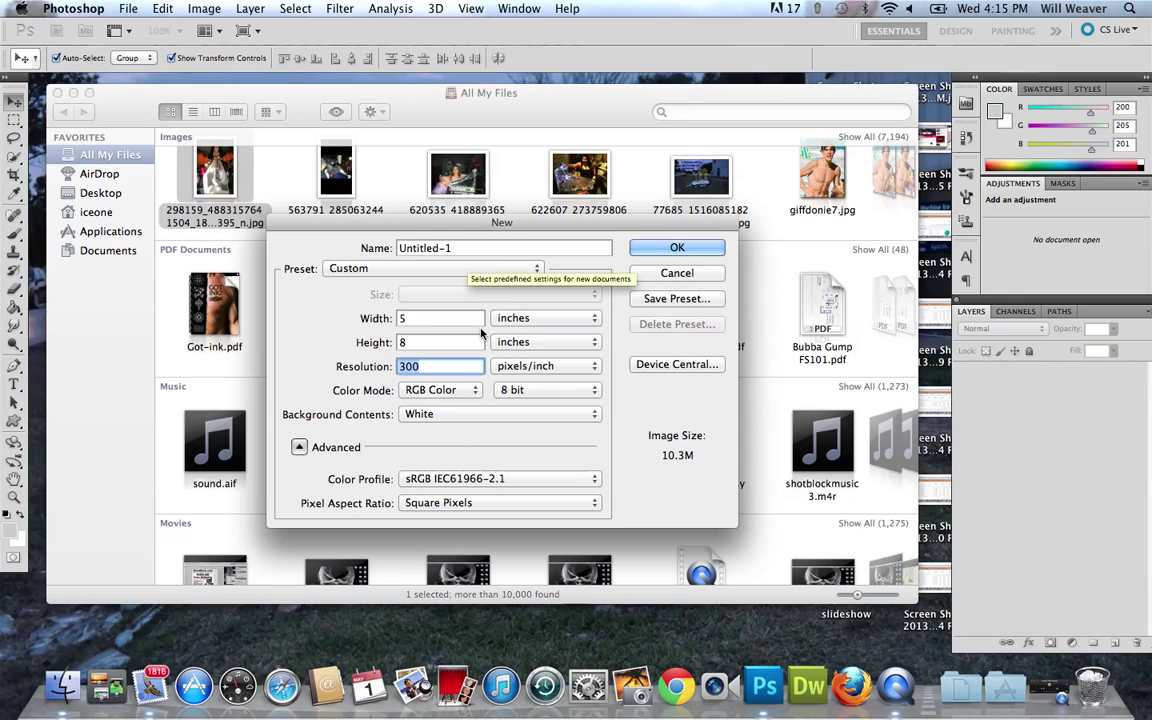
# Create the 5 × 8 inch document at 72 pixels/inch and enlarge its window.
pyautogui.write('72')
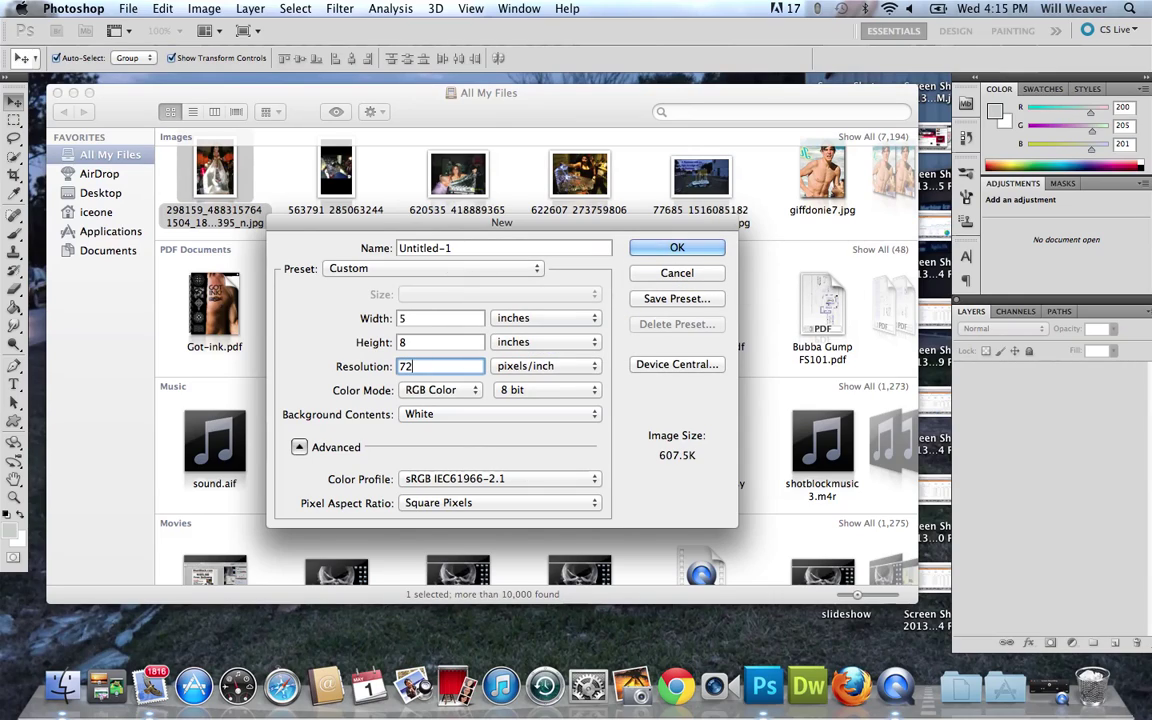
pyautogui.click(677, 248)
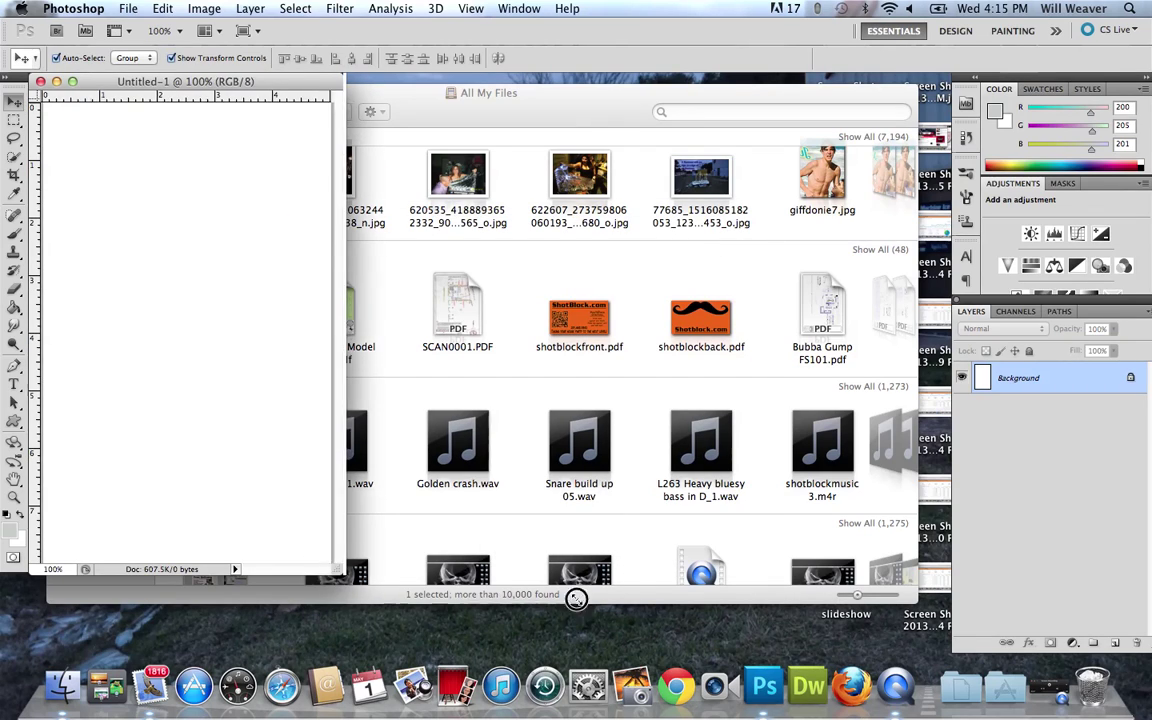
pyautogui.moveTo(335, 578); pyautogui.dragTo(686, 625)
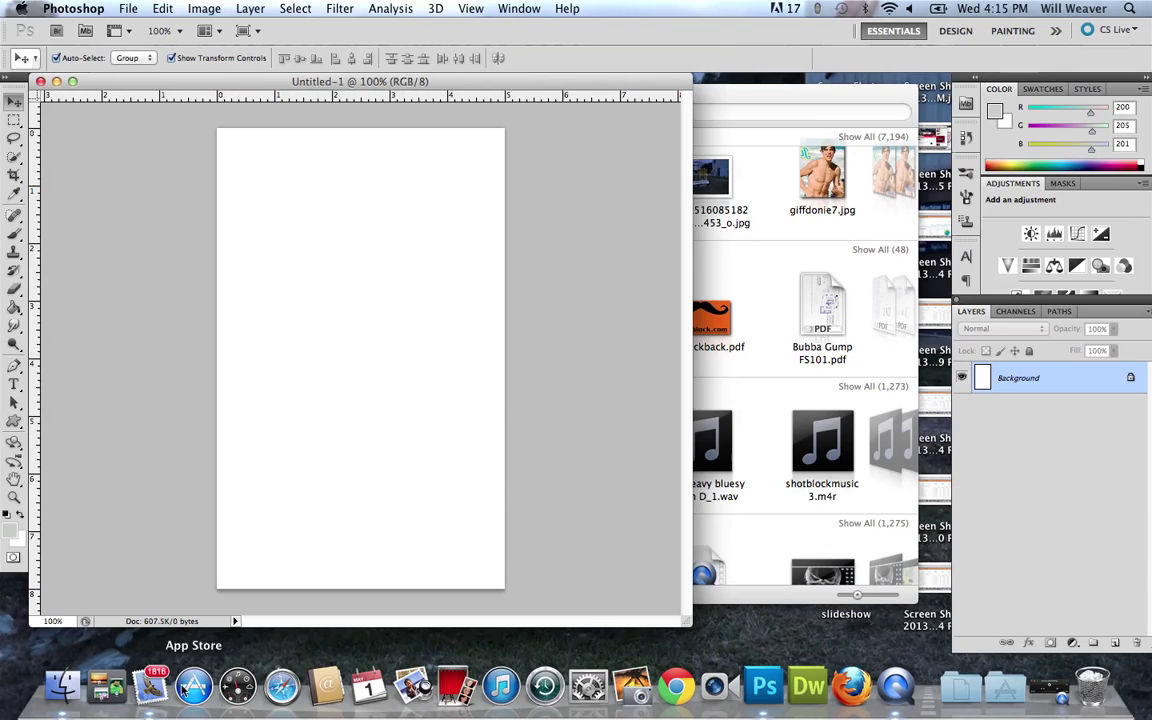
# Drag the ice-block JPG from Finder onto the new Untitled-1 canvas.
pyautogui.click(64, 688)
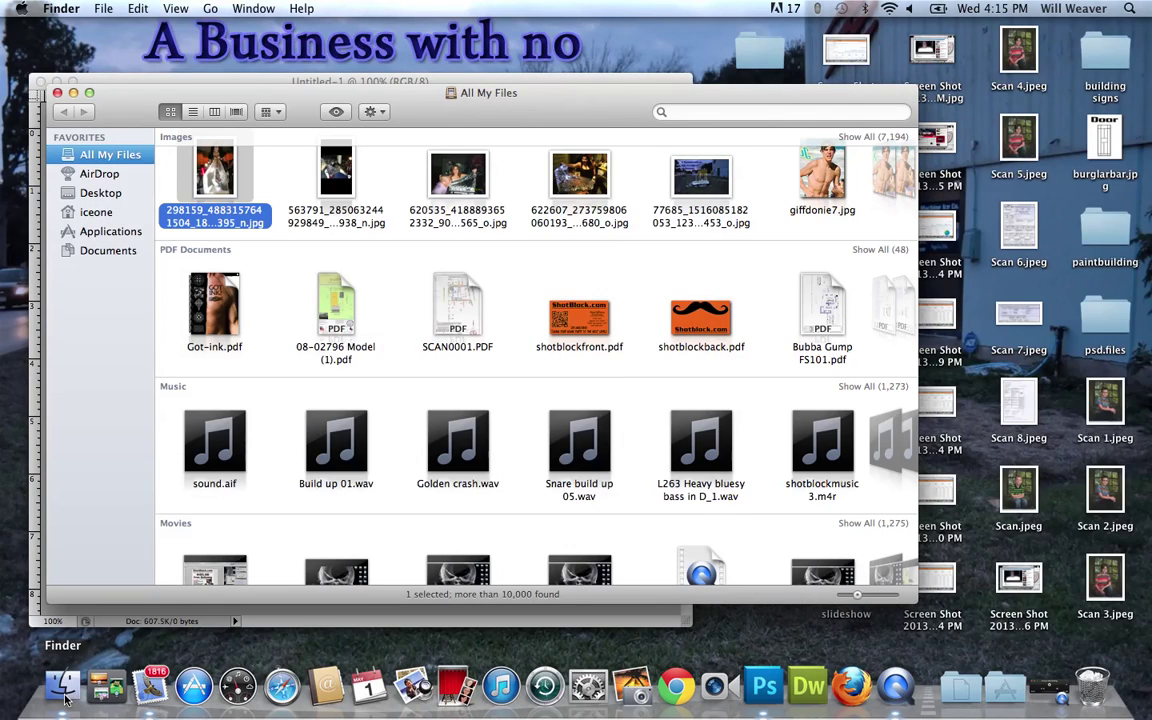
pyautogui.moveTo(207, 92); pyautogui.dragTo(743, 143)
pyautogui.moveTo(766, 238); pyautogui.dragTo(361, 355)
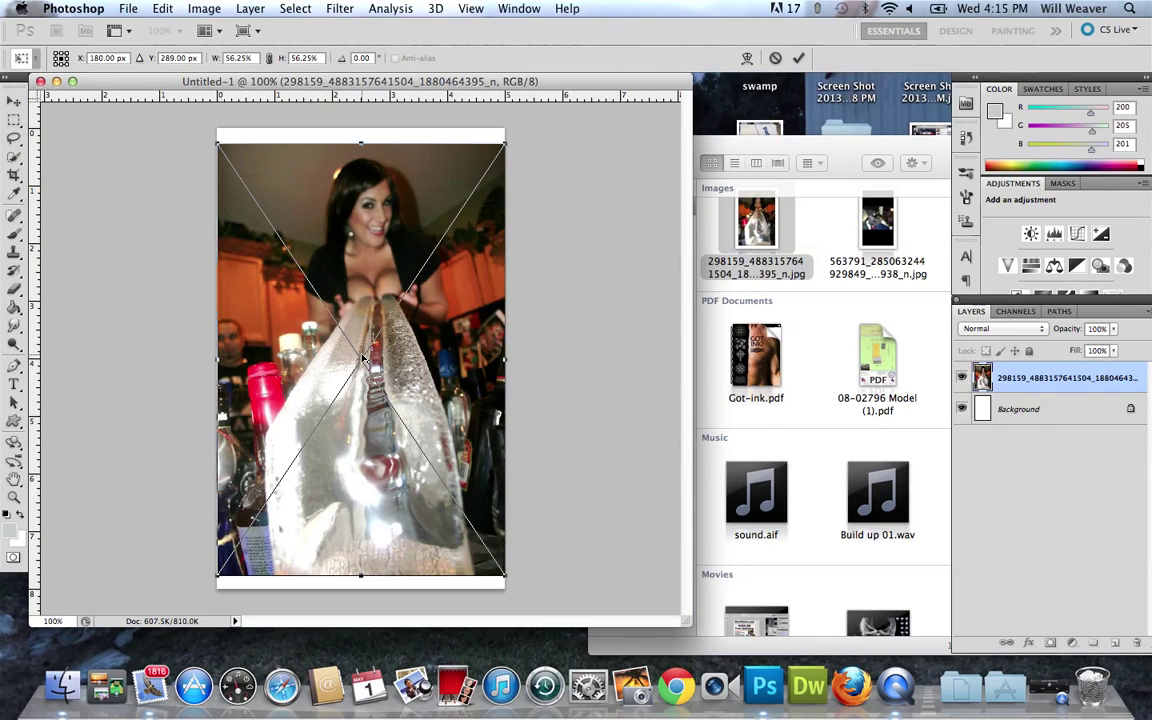
# Place the photo, scale it to 84.91% and position it with white margins around it.
pyautogui.press('Return')
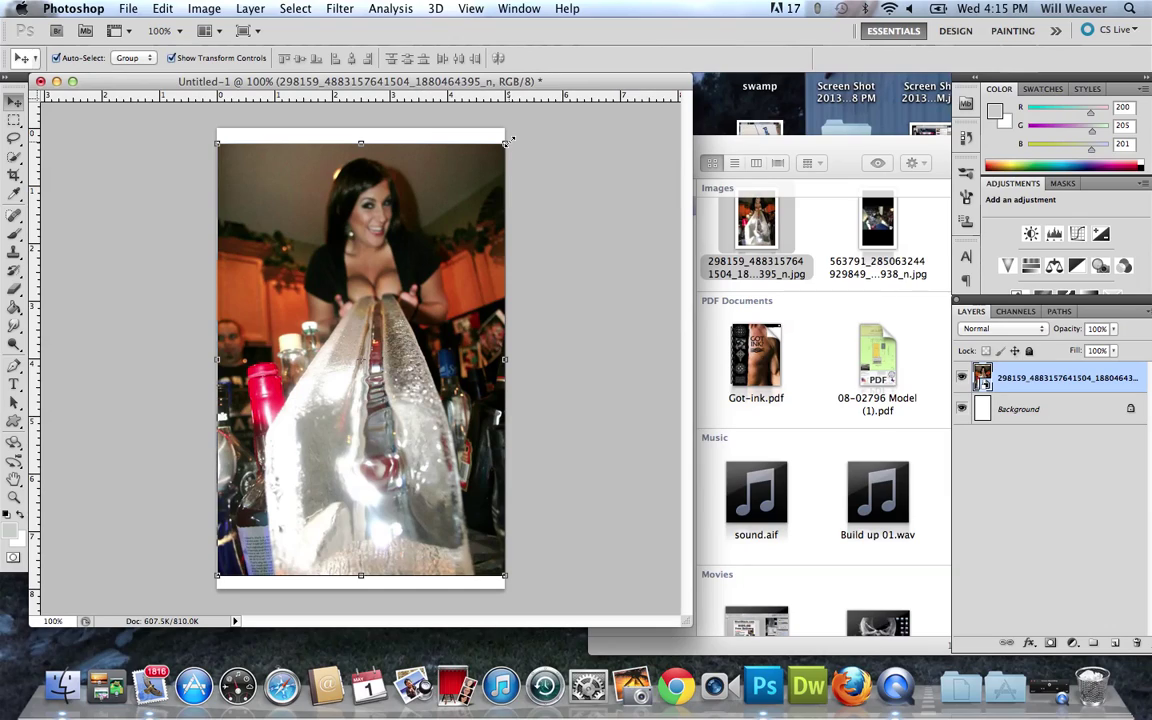
pyautogui.click(506, 142)
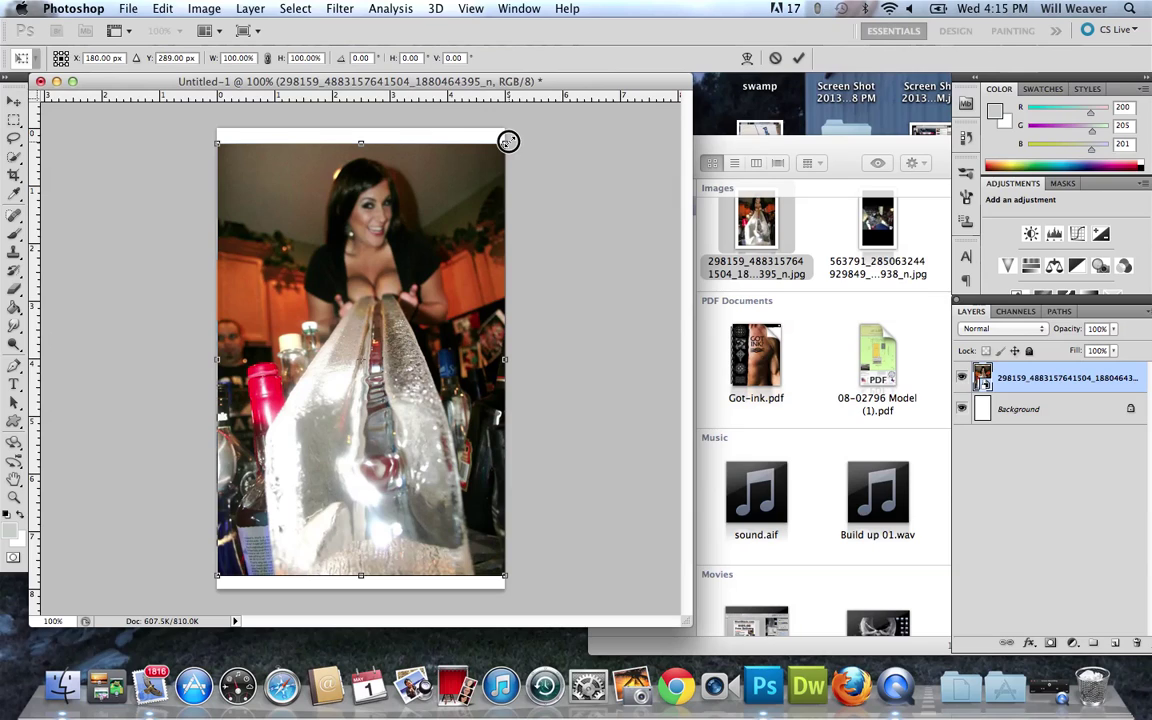
pyautogui.moveTo(508, 141); pyautogui.dragTo(459, 205)
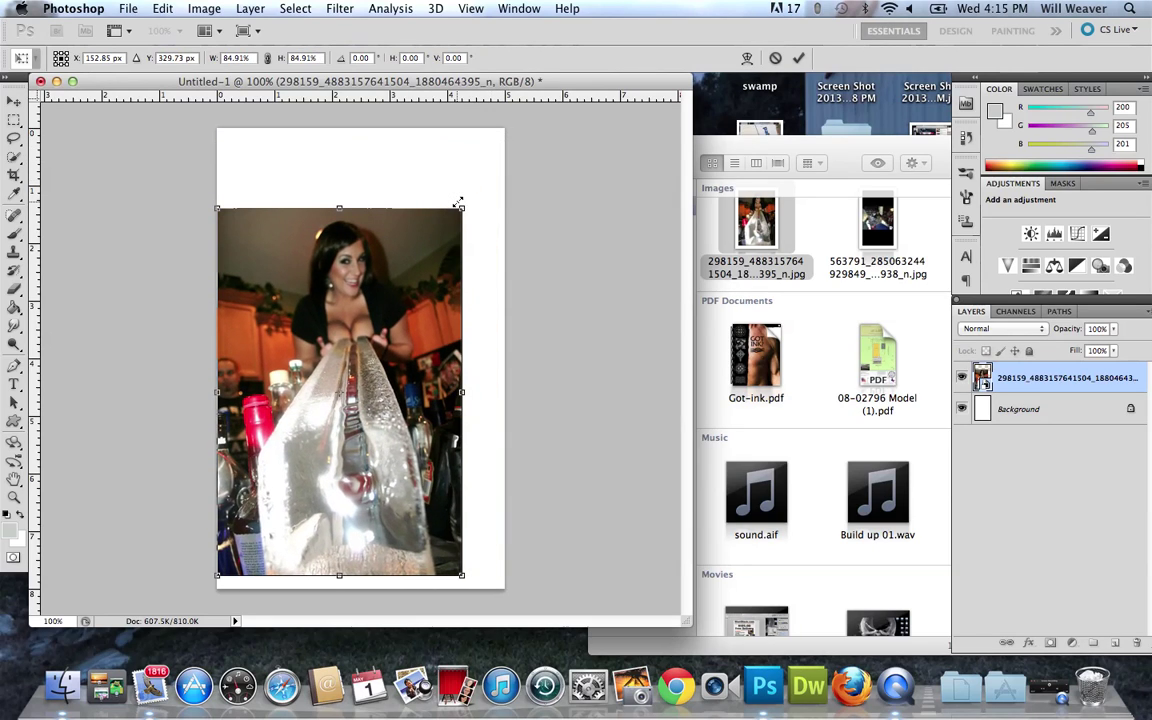
pyautogui.moveTo(425, 322); pyautogui.dragTo(439, 288)
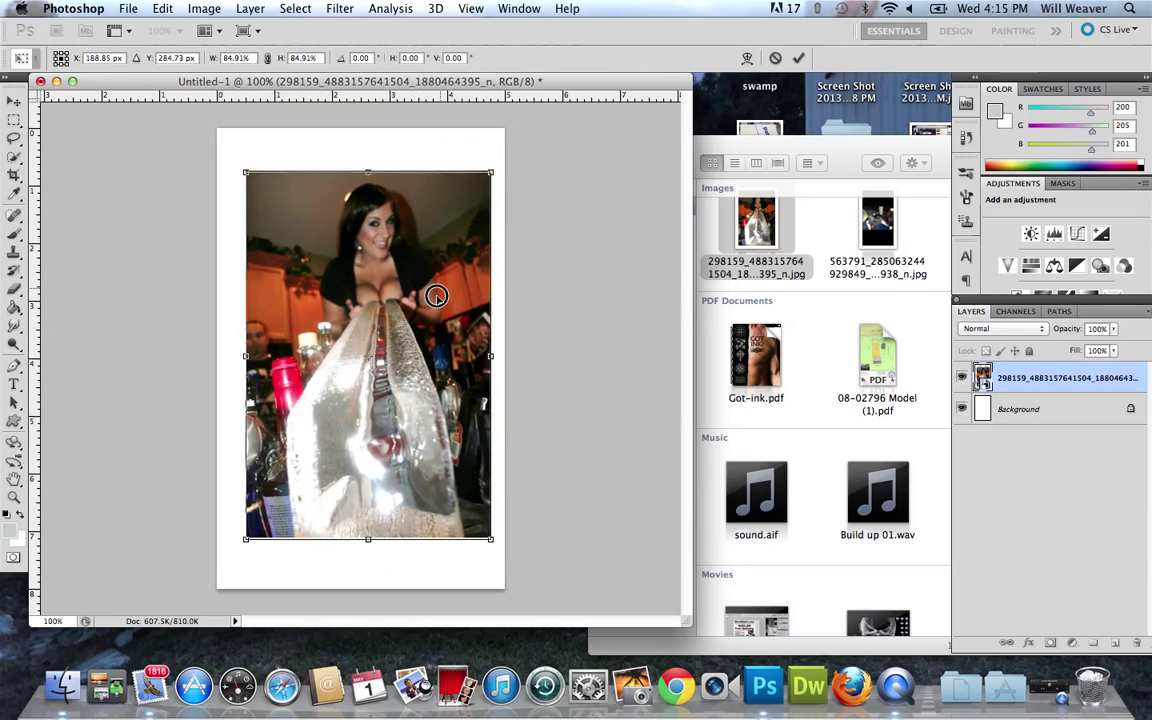
pyautogui.moveTo(436, 296); pyautogui.dragTo(446, 296)
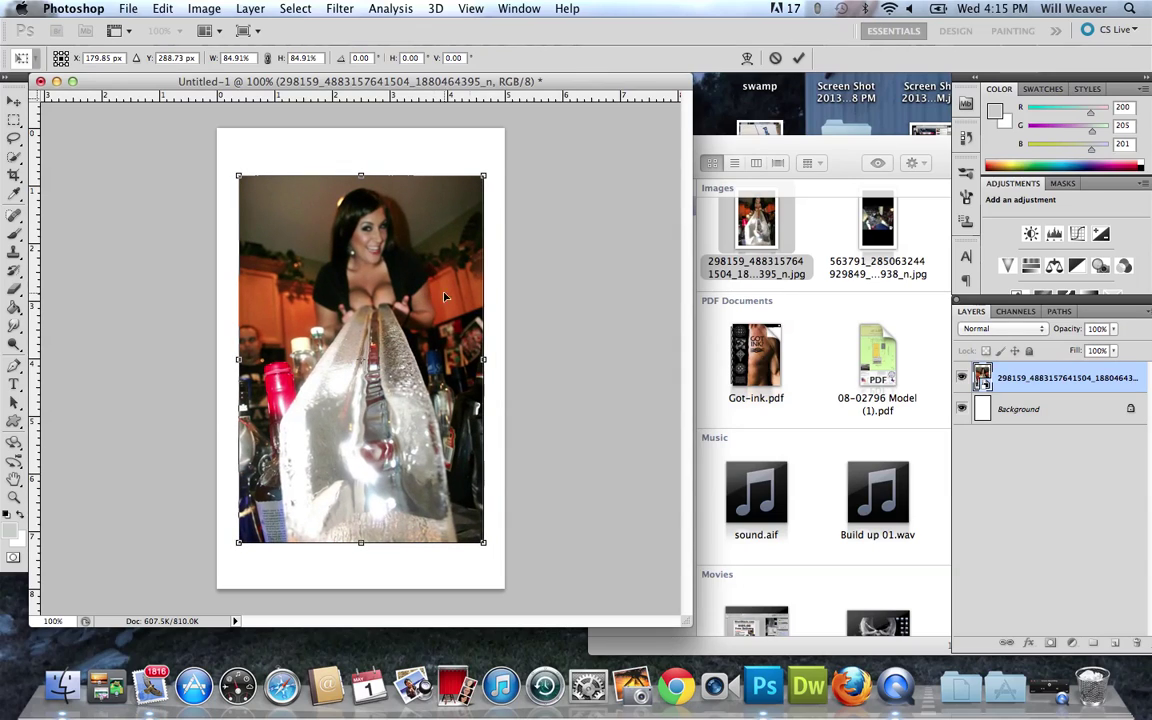
pyautogui.press('Return')
pyautogui.click(966, 492)
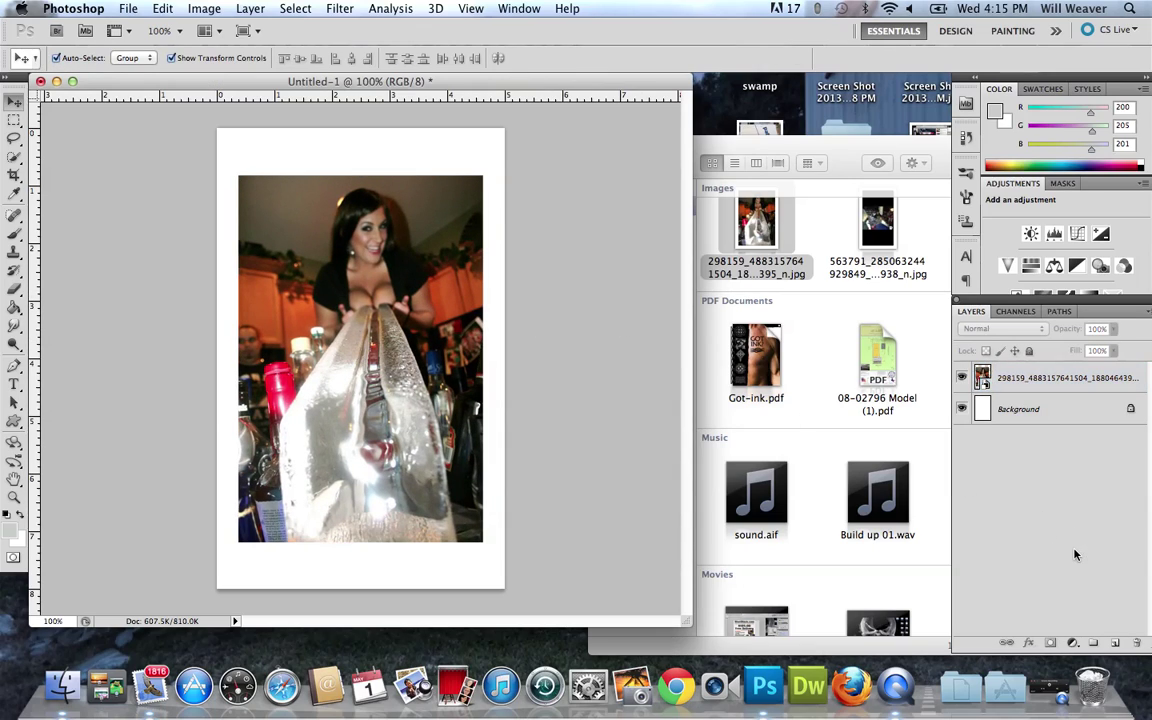
# Replace the Background layer with an editable Background copy.
pyautogui.click(1052, 409)
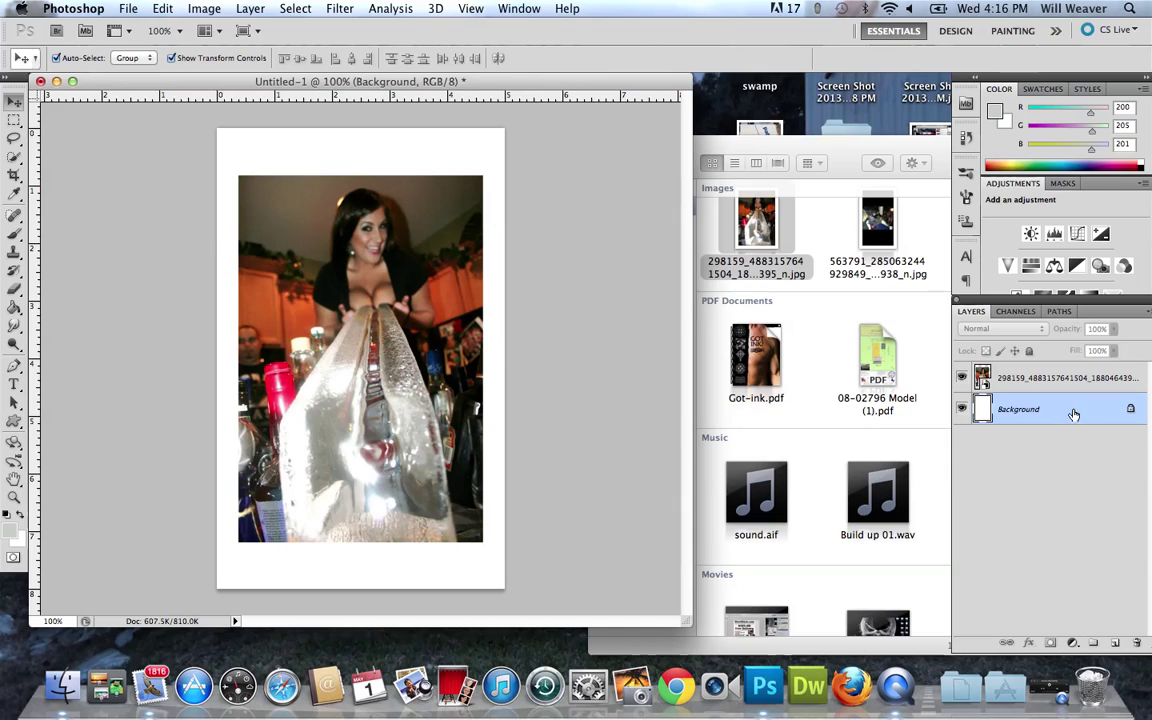
pyautogui.moveTo(1052, 409); pyautogui.dragTo(1115, 643)
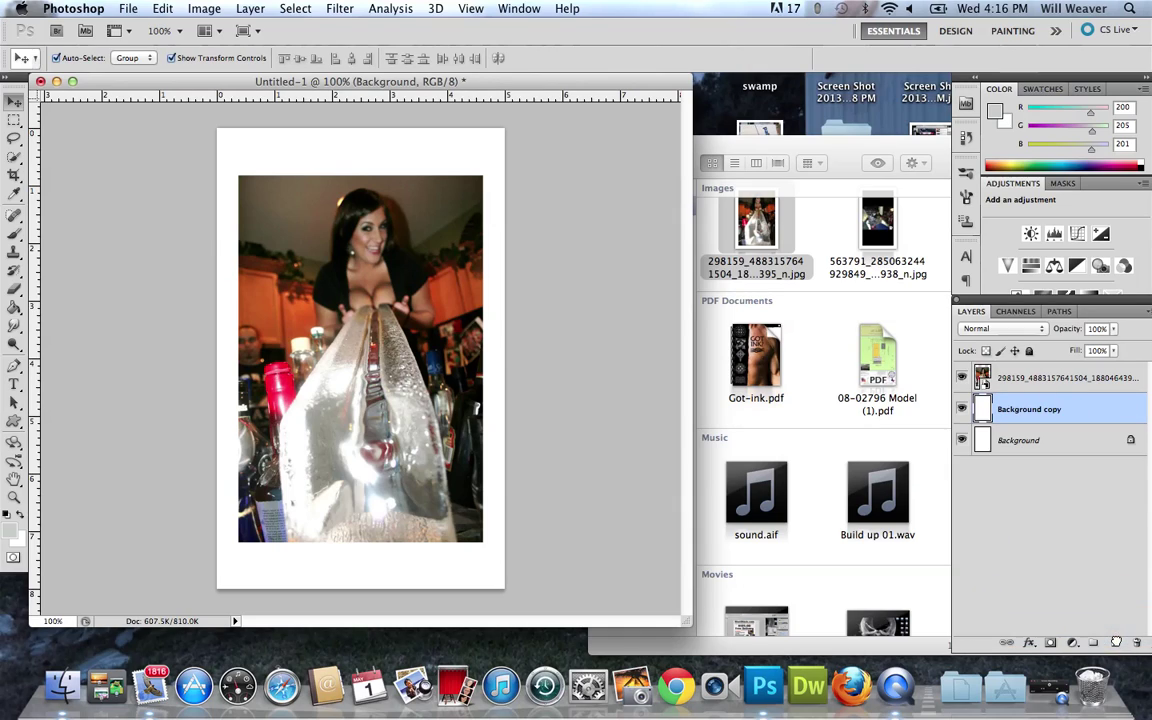
pyautogui.click(1040, 440)
pyautogui.moveTo(1040, 440); pyautogui.dragTo(1136, 643)
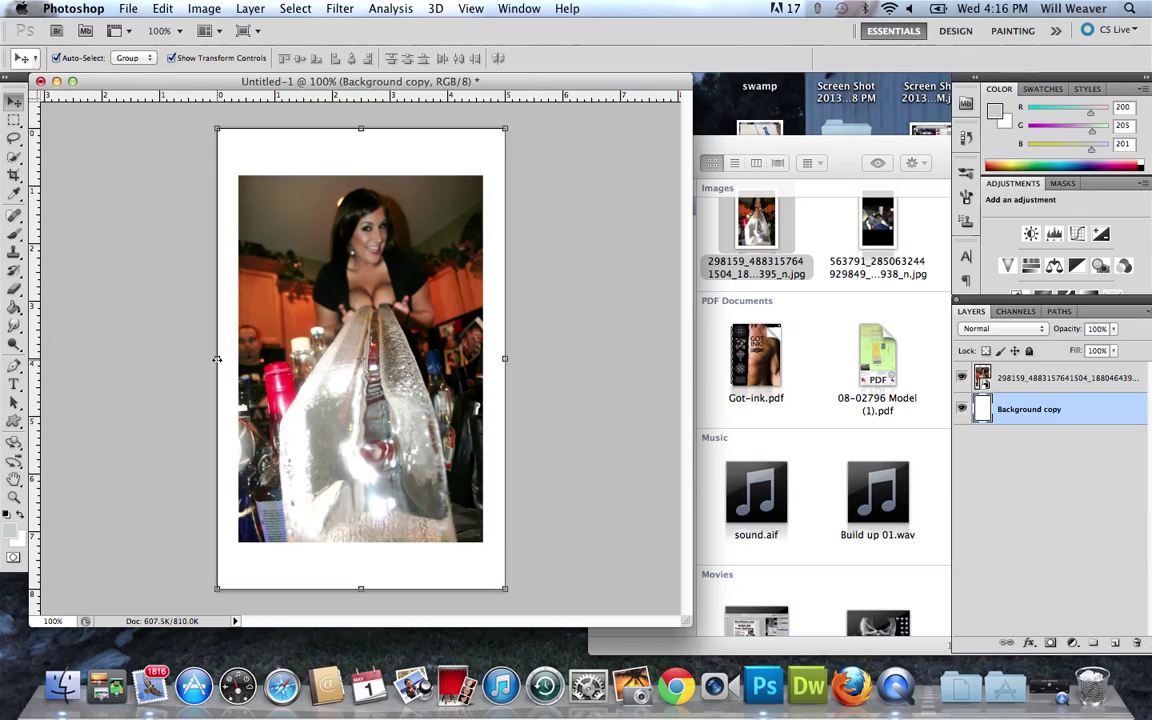
# Centre the photo on horizontal and vertical centre guides, then drag the guides away.
pyautogui.moveTo(270, 92); pyautogui.dragTo(254, 358)
pyautogui.moveTo(32, 160); pyautogui.dragTo(361, 214)
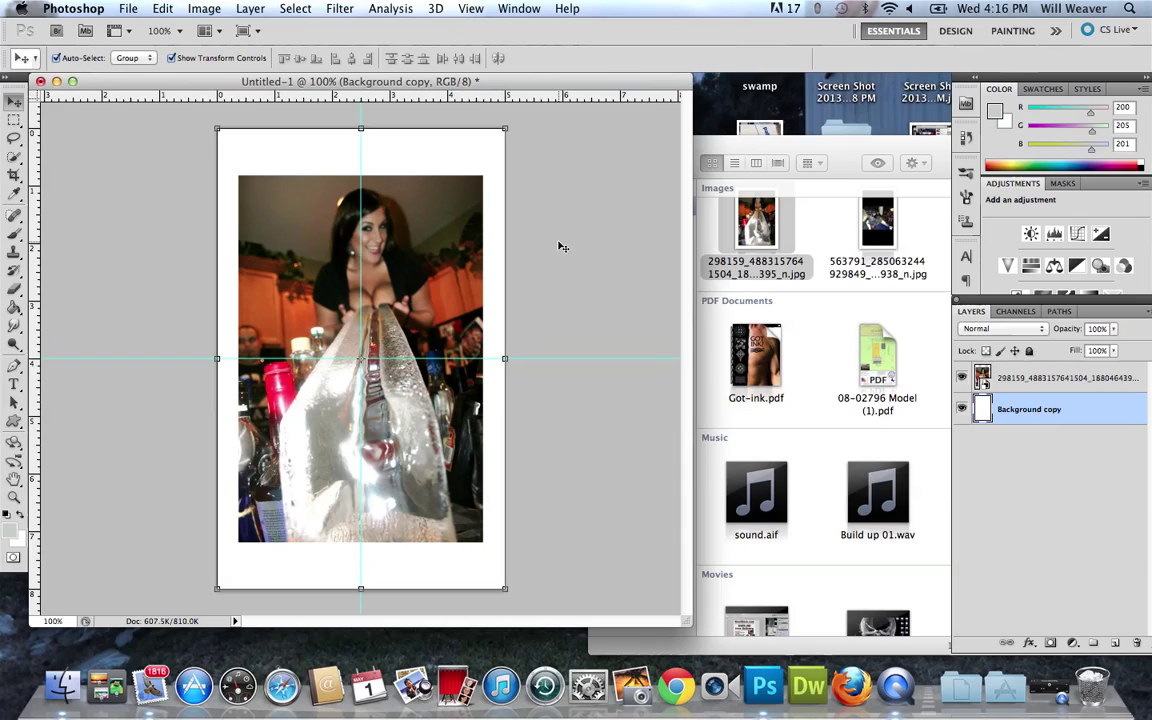
pyautogui.click(270, 222)
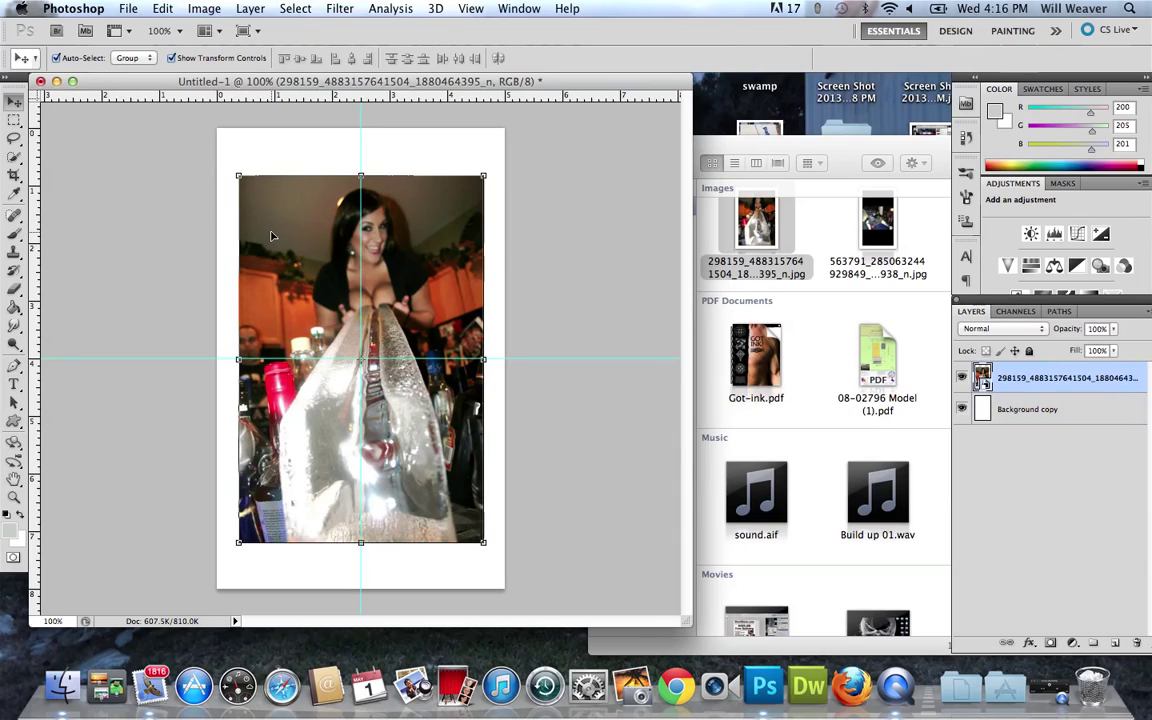
pyautogui.moveTo(270, 236); pyautogui.dragTo(270, 235)
pyautogui.press('Left')
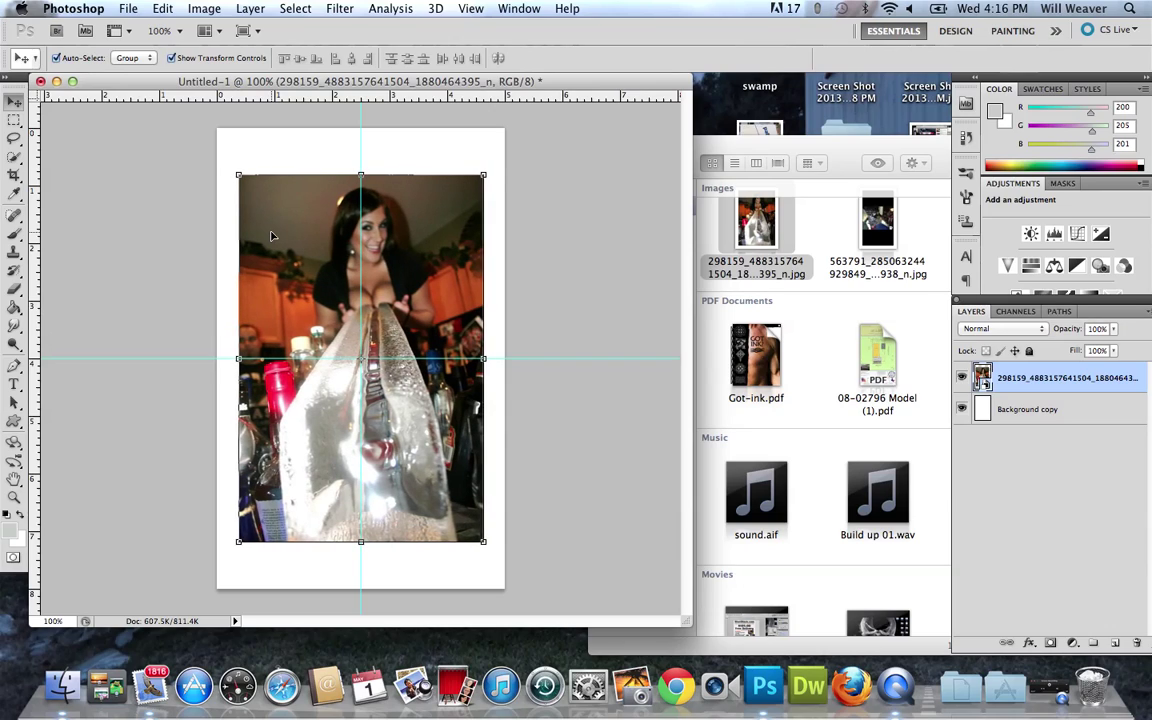
pyautogui.press('Up')
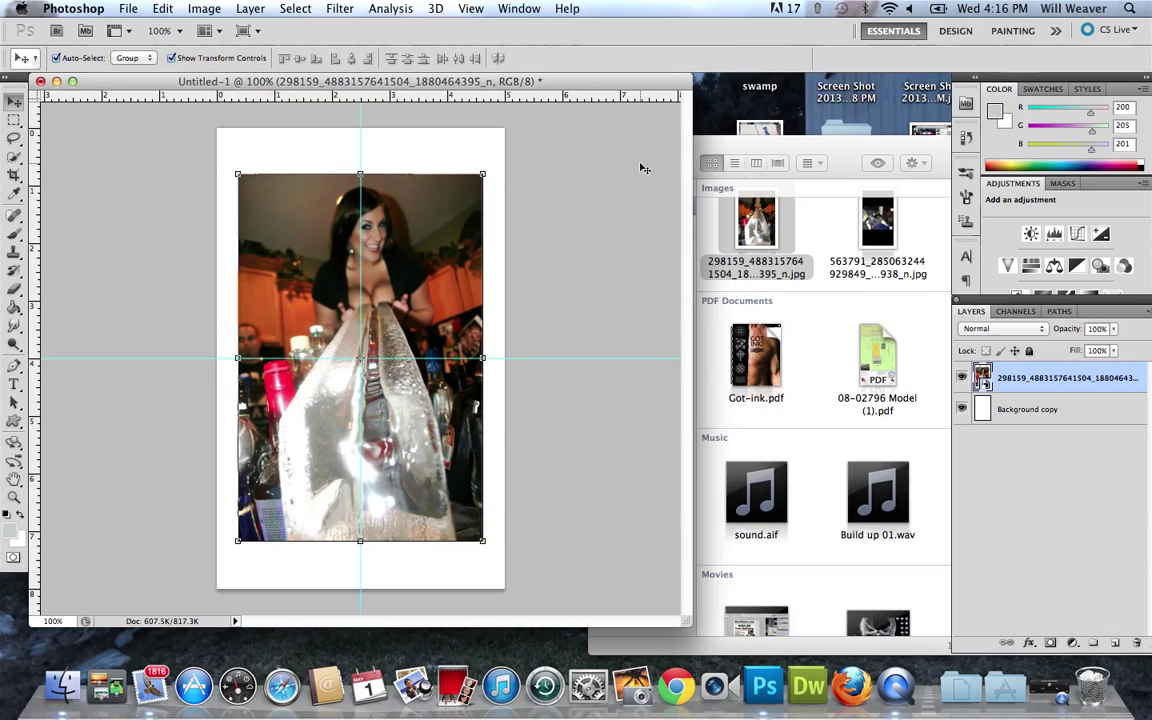
pyautogui.click(644, 233)
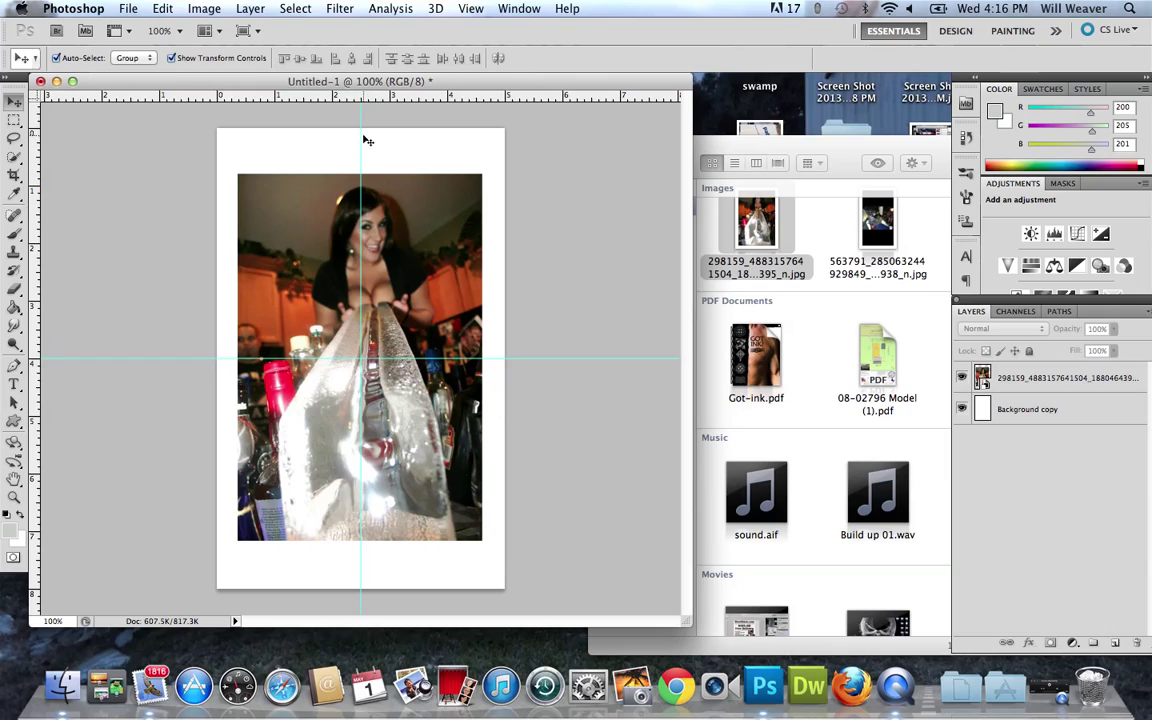
pyautogui.moveTo(361, 134); pyautogui.dragTo(47, 250)
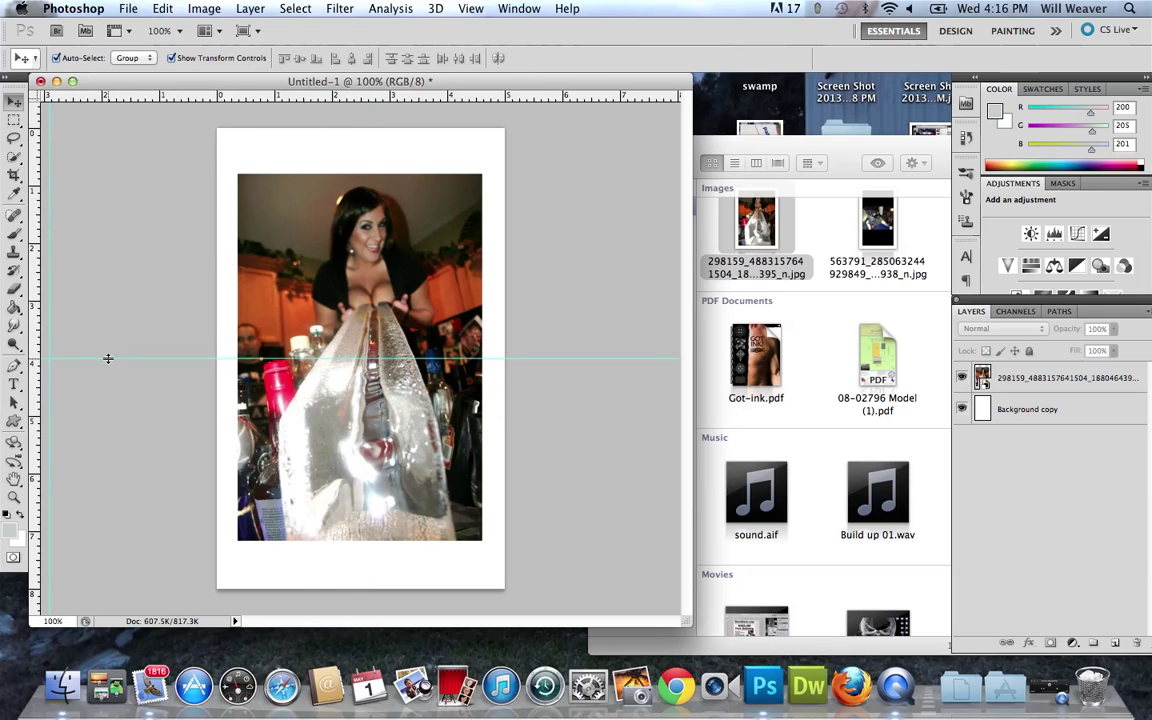
pyautogui.moveTo(45, 358); pyautogui.dragTo(30, 250)
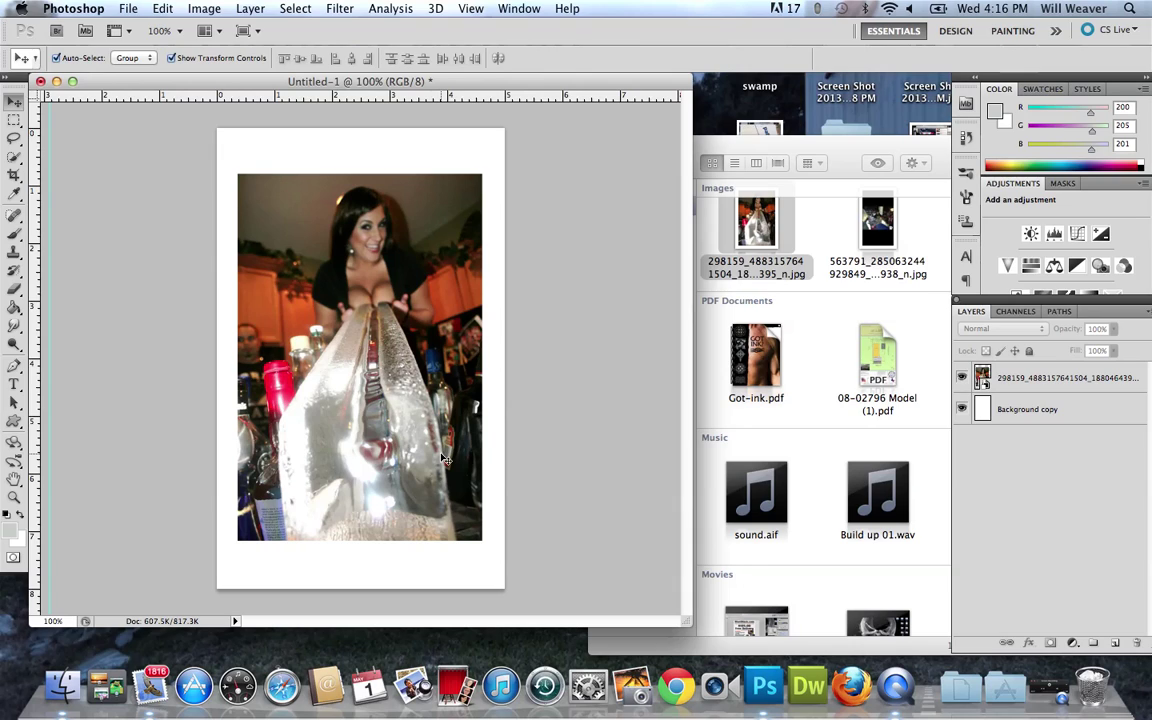
# Search Google Images for 'borders' in Safari.
pyautogui.click(282, 688)
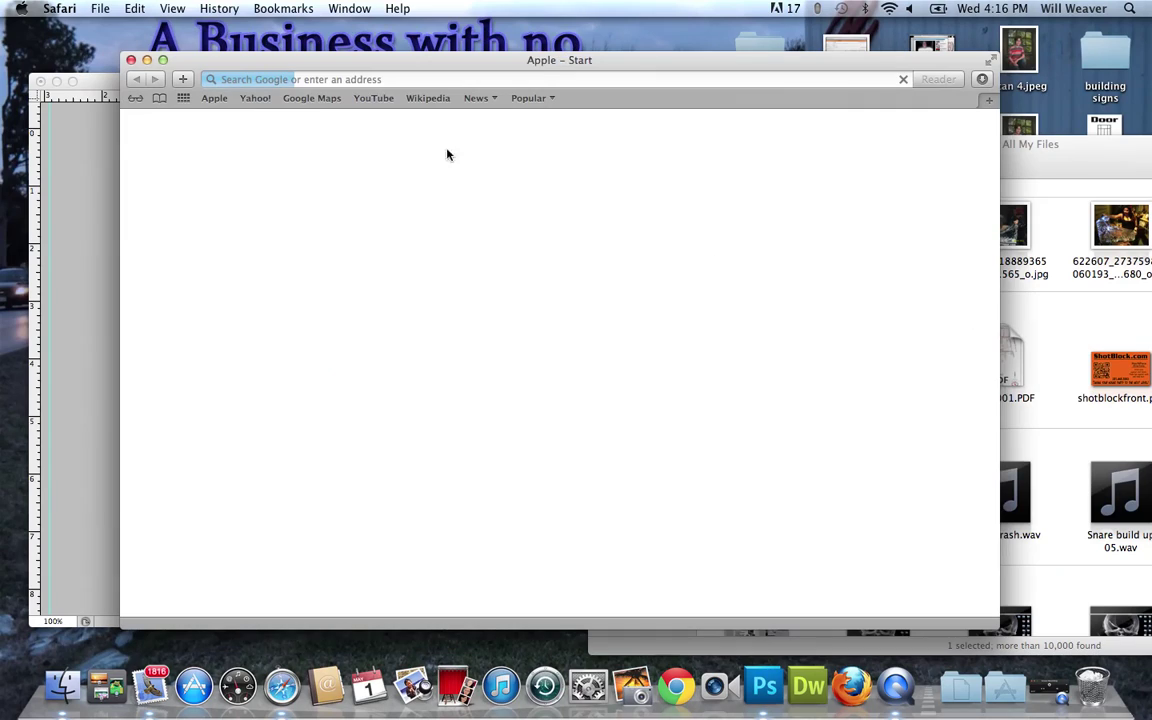
pyautogui.click(284, 80)
pyautogui.write('border')
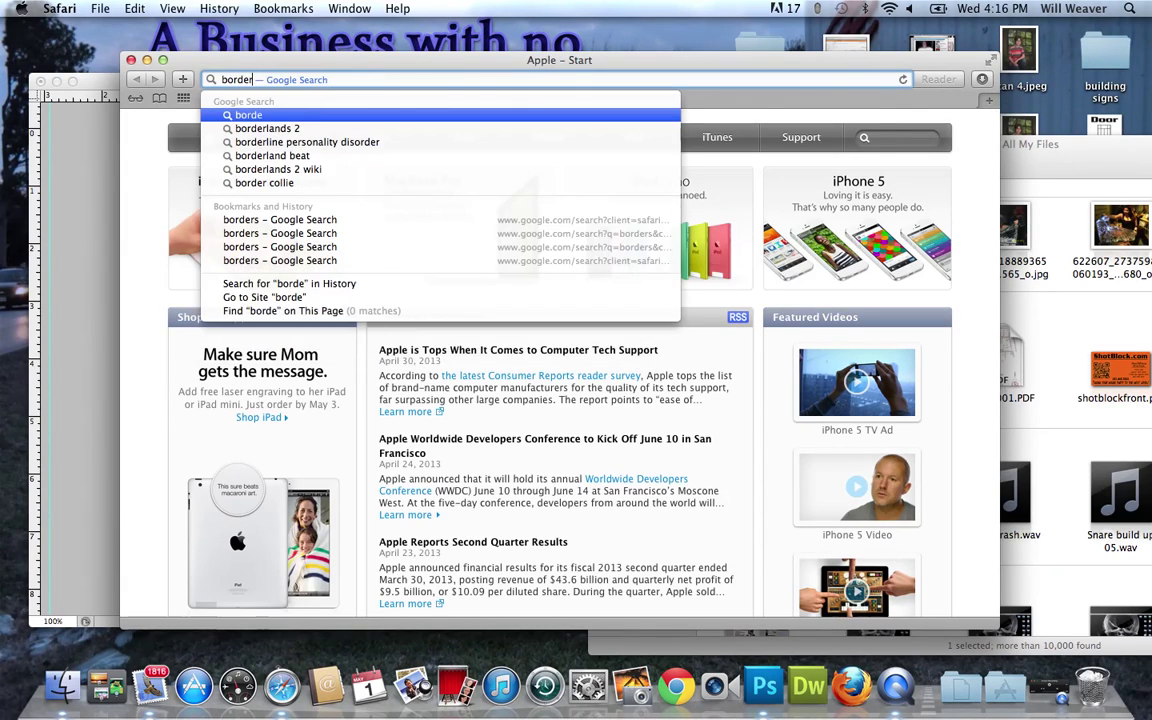
pyautogui.write('s')
pyautogui.press('Return')
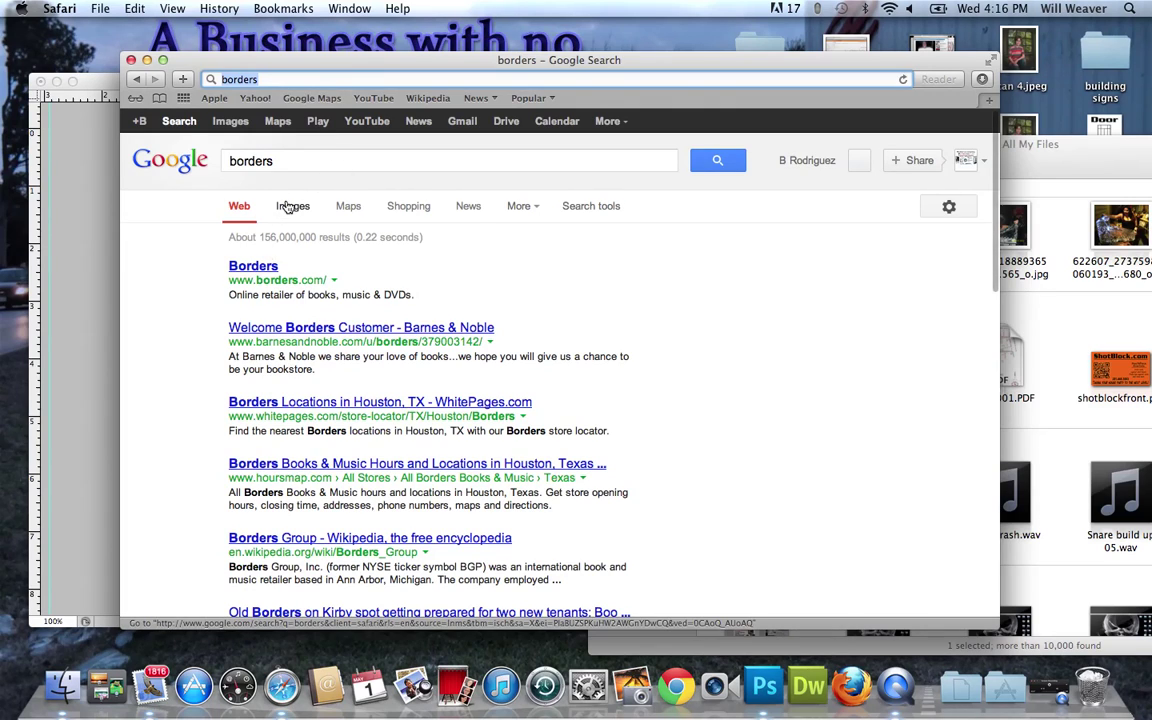
pyautogui.click(292, 206)
# Copy the ornate black rectangular frame image from the results and return to Photoshop.
pyautogui.scroll(-2, 442, 443)
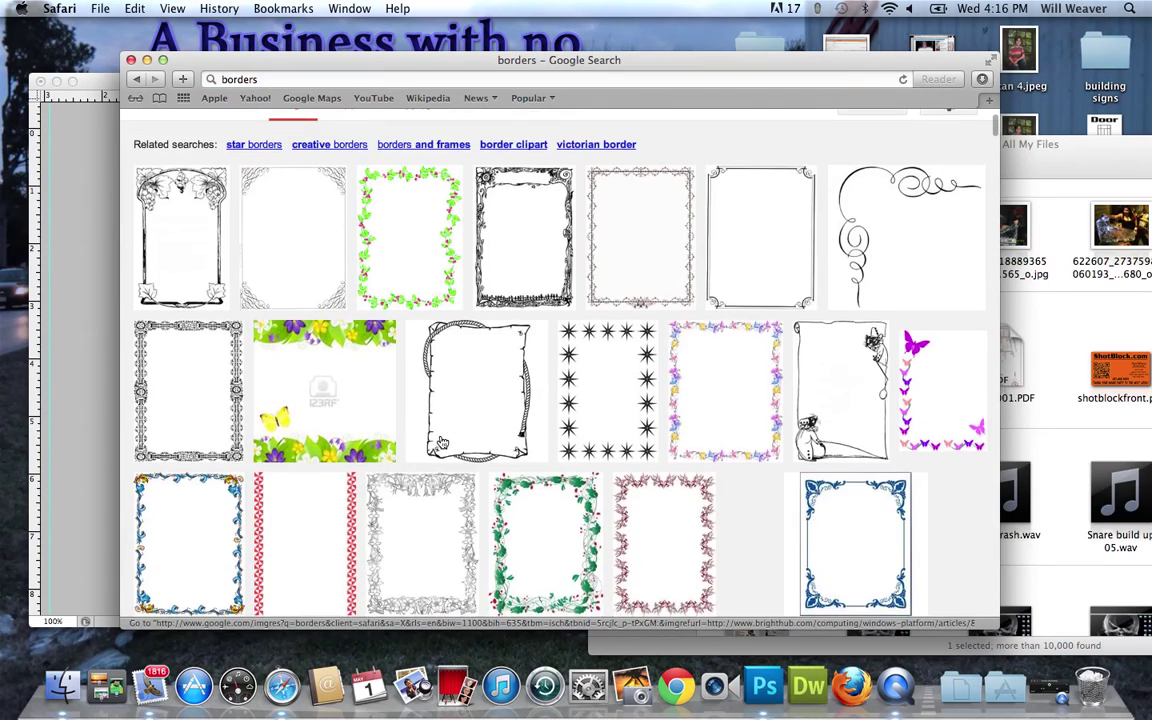
pyautogui.scroll(-2, 442, 443)
pyautogui.scroll(-6, 442, 443)
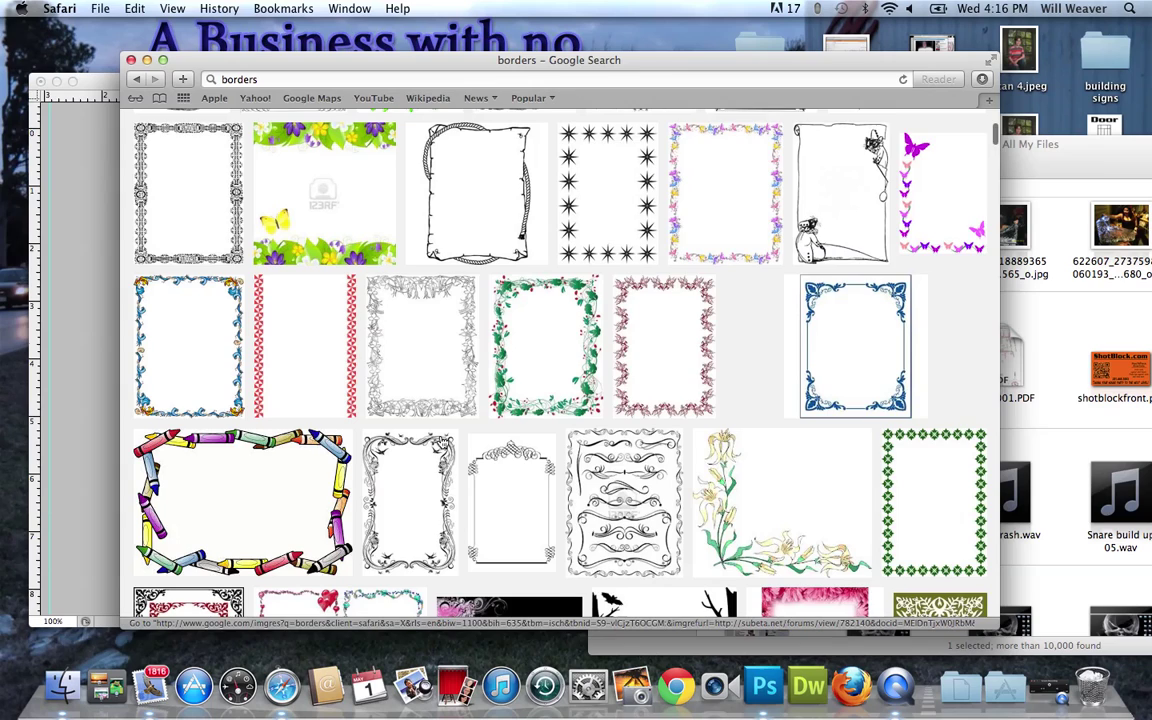
pyautogui.scroll(-6, 442, 443)
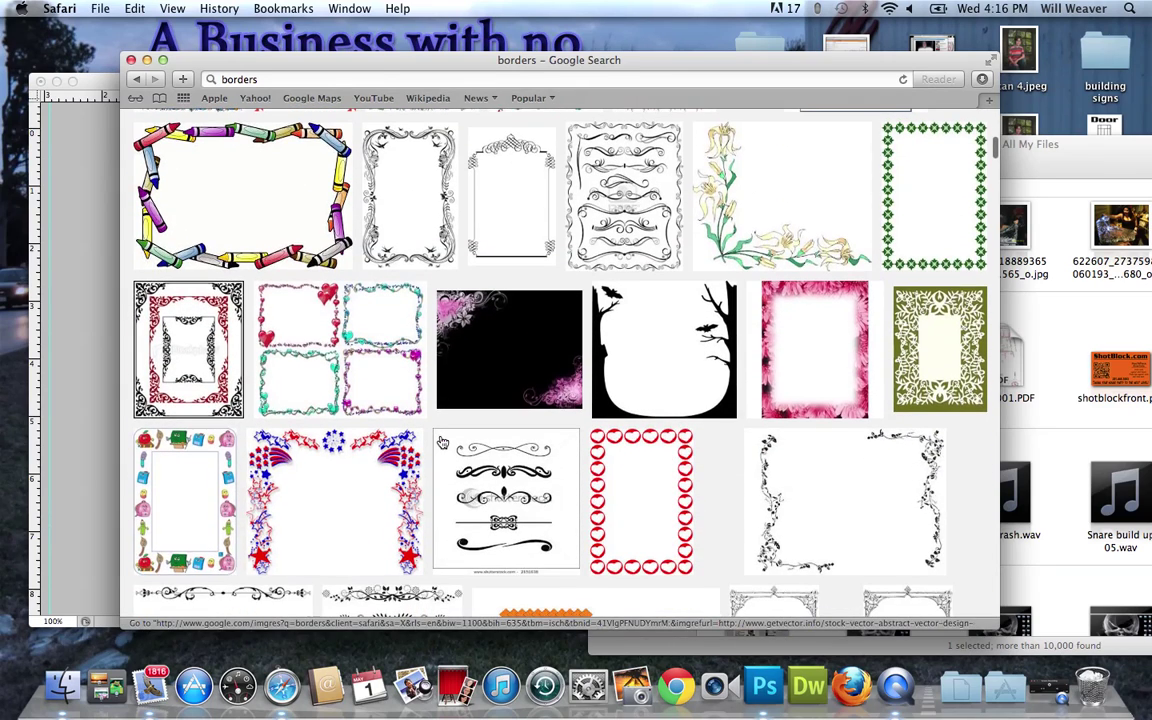
pyautogui.scroll(-5, 442, 443)
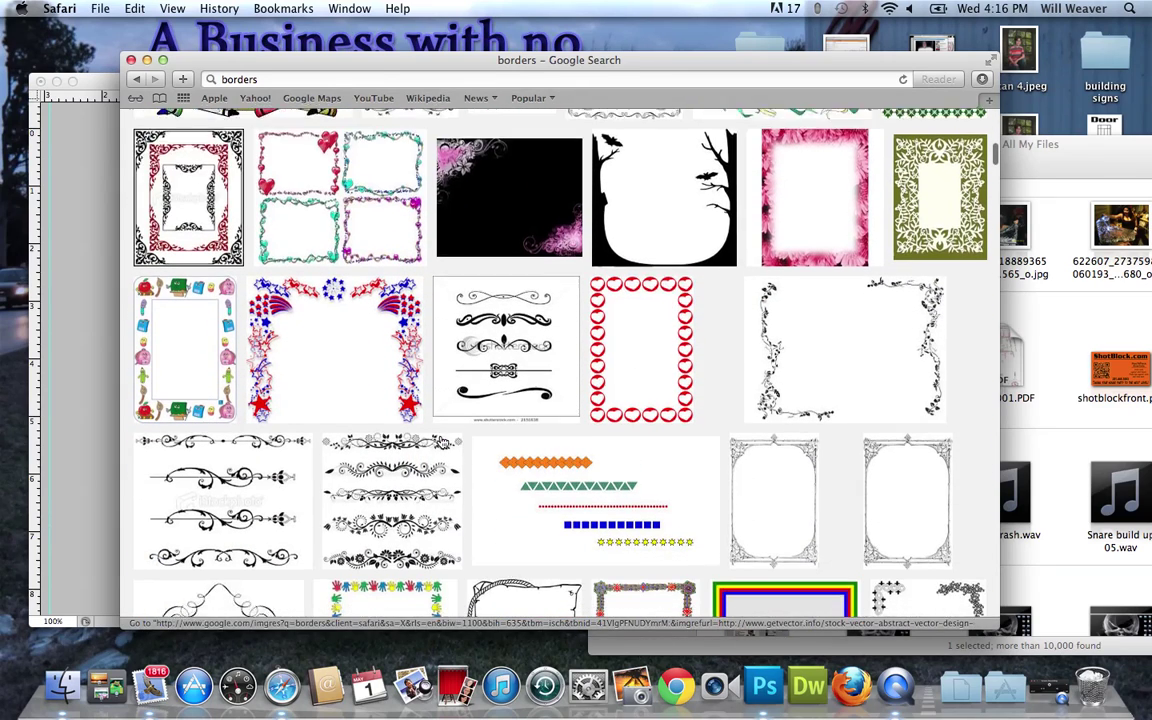
pyautogui.scroll(2, 442, 443)
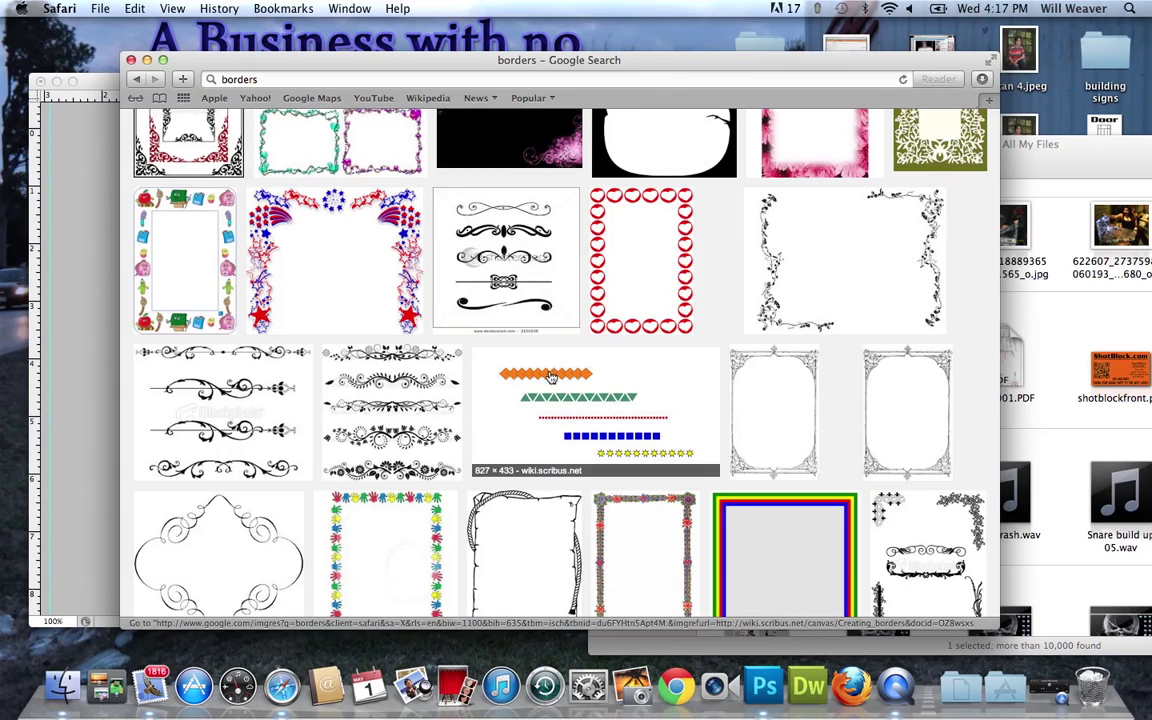
pyautogui.scroll(4, 489, 334)
pyautogui.scroll(5, 549, 376)
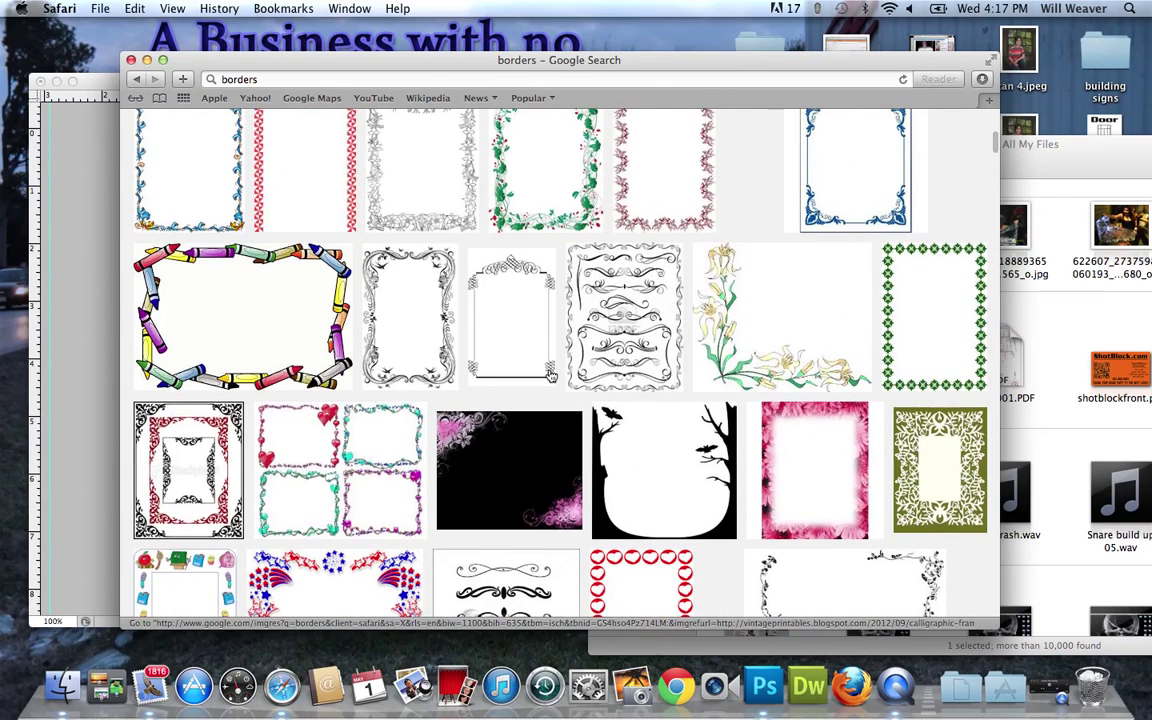
pyautogui.scroll(3, 549, 376)
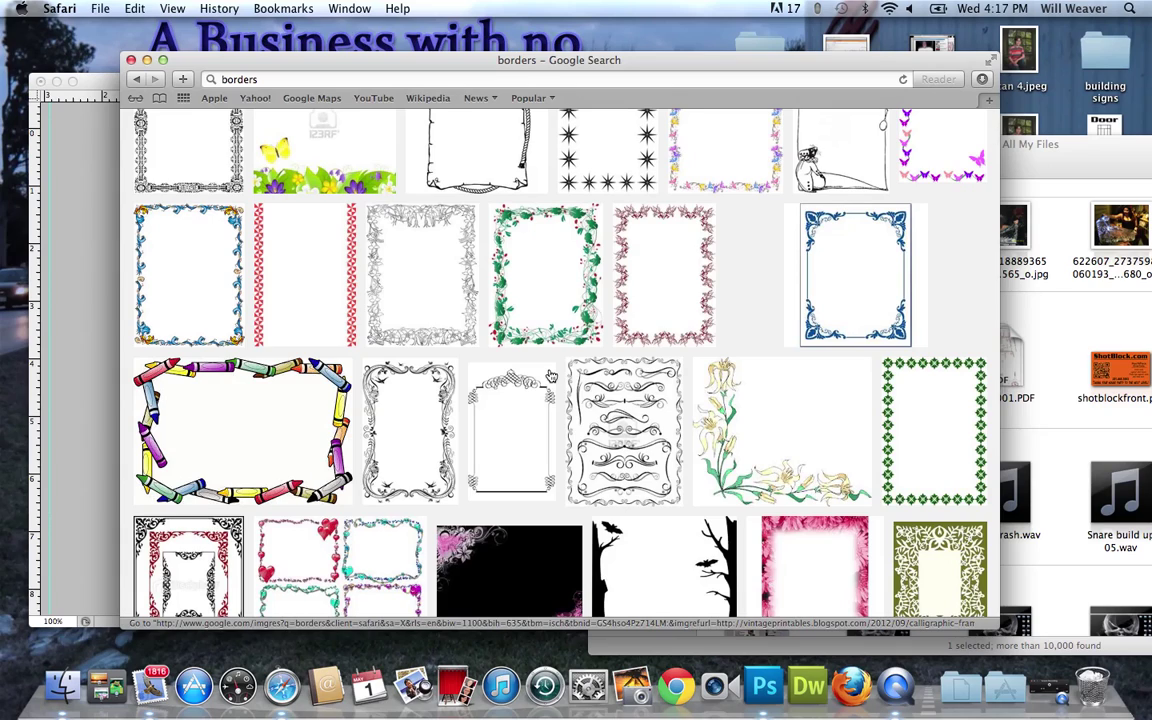
pyautogui.scroll(3, 497, 295)
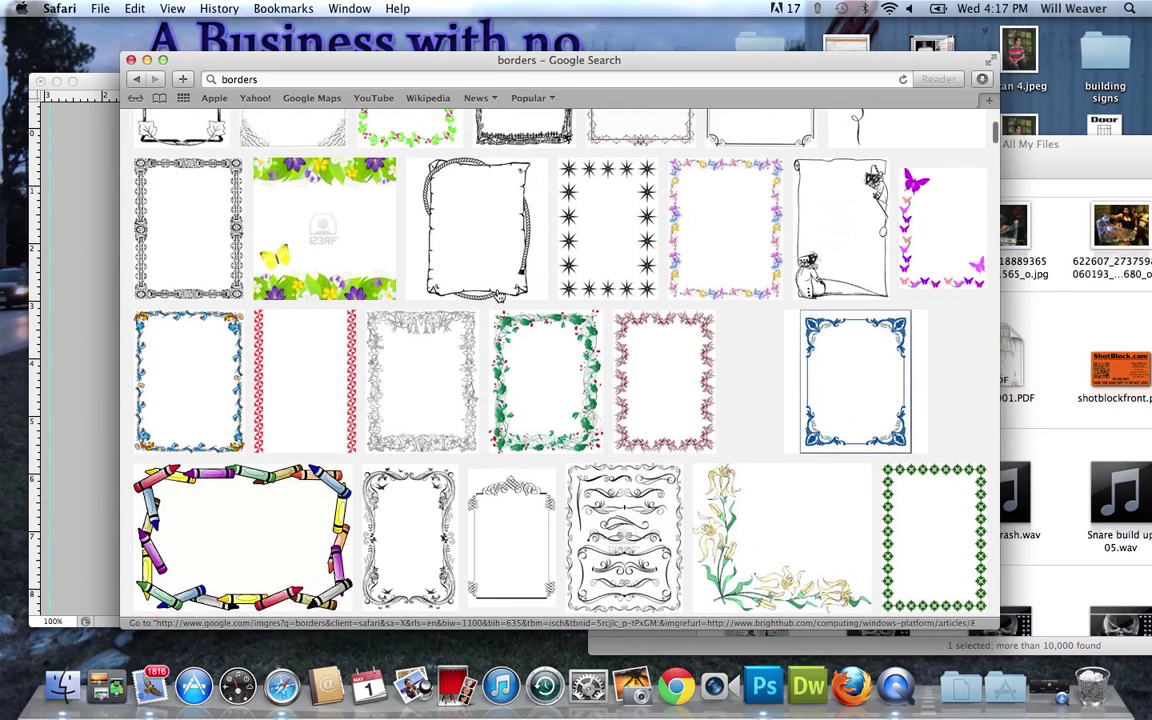
pyautogui.scroll(3, 754, 235)
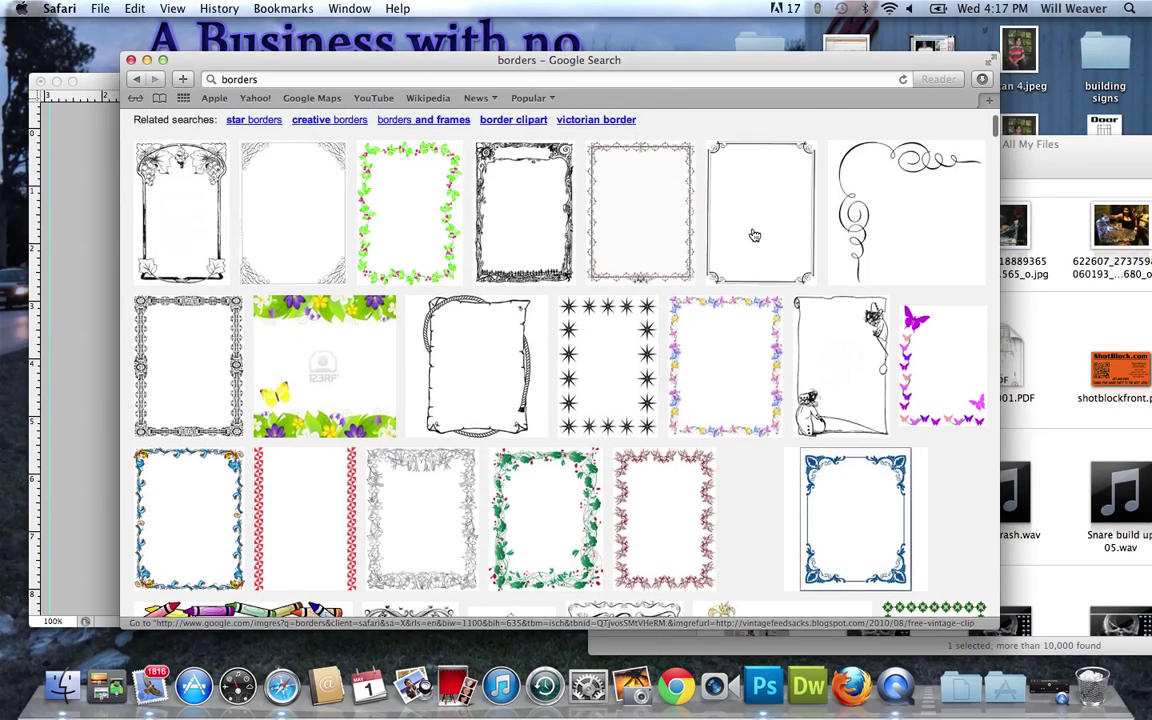
pyautogui.scroll(1, 754, 235)
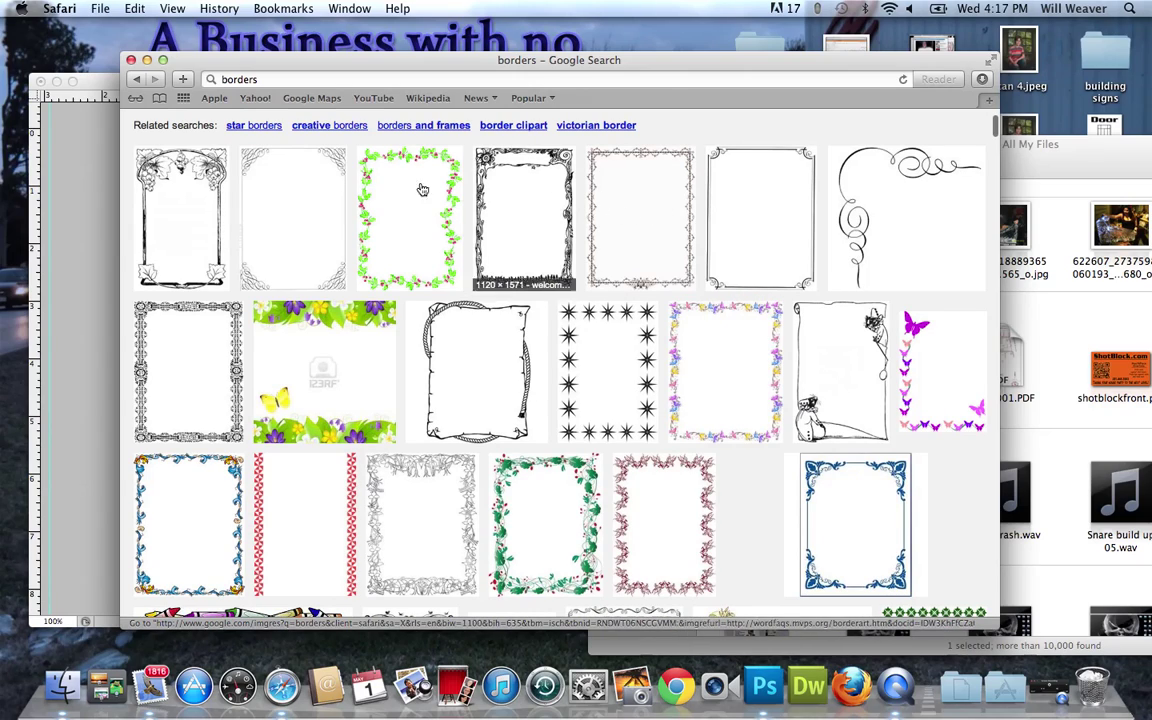
pyautogui.rightClick(174, 398)
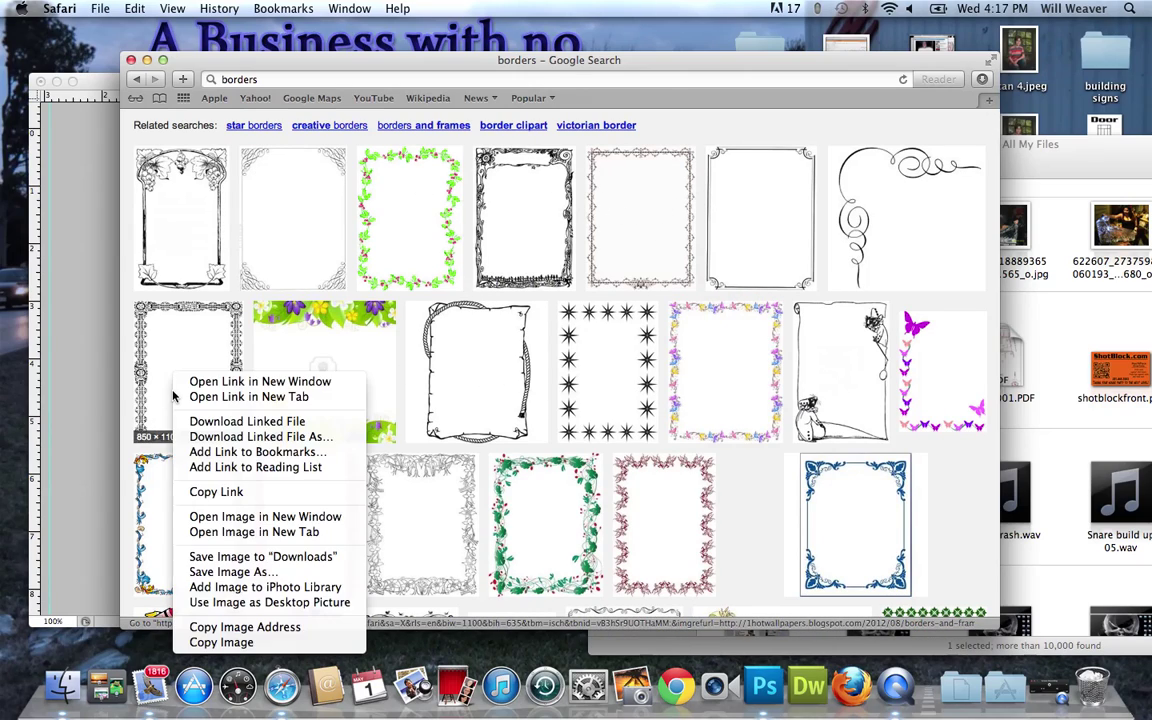
pyautogui.click(231, 643)
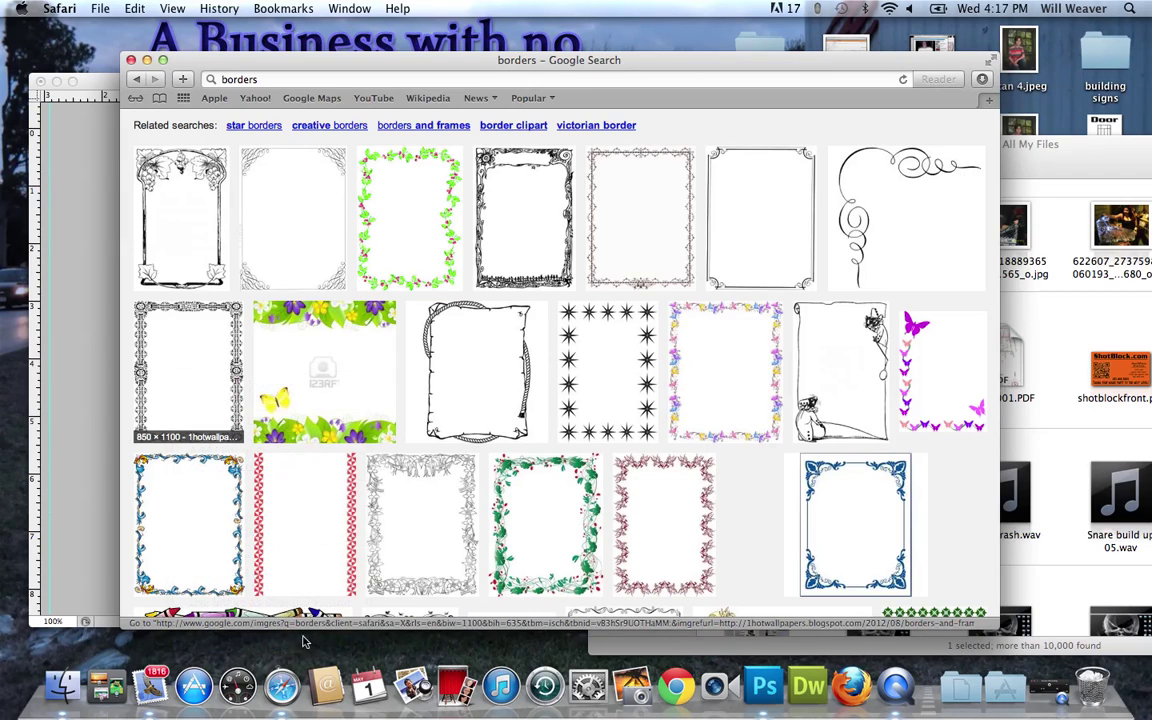
pyautogui.click(762, 682)
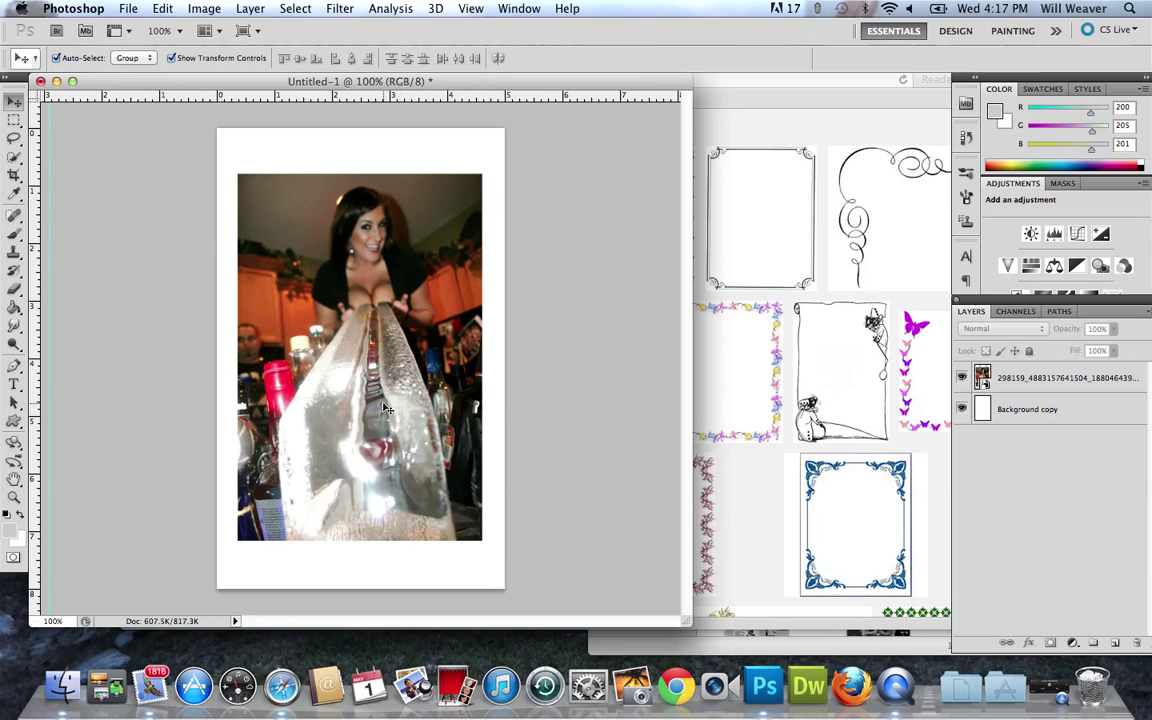
# Paste the copied ornate black frame into Untitled-1 as Layer 1 using Edit > Paste.
pyautogui.press('super+v')
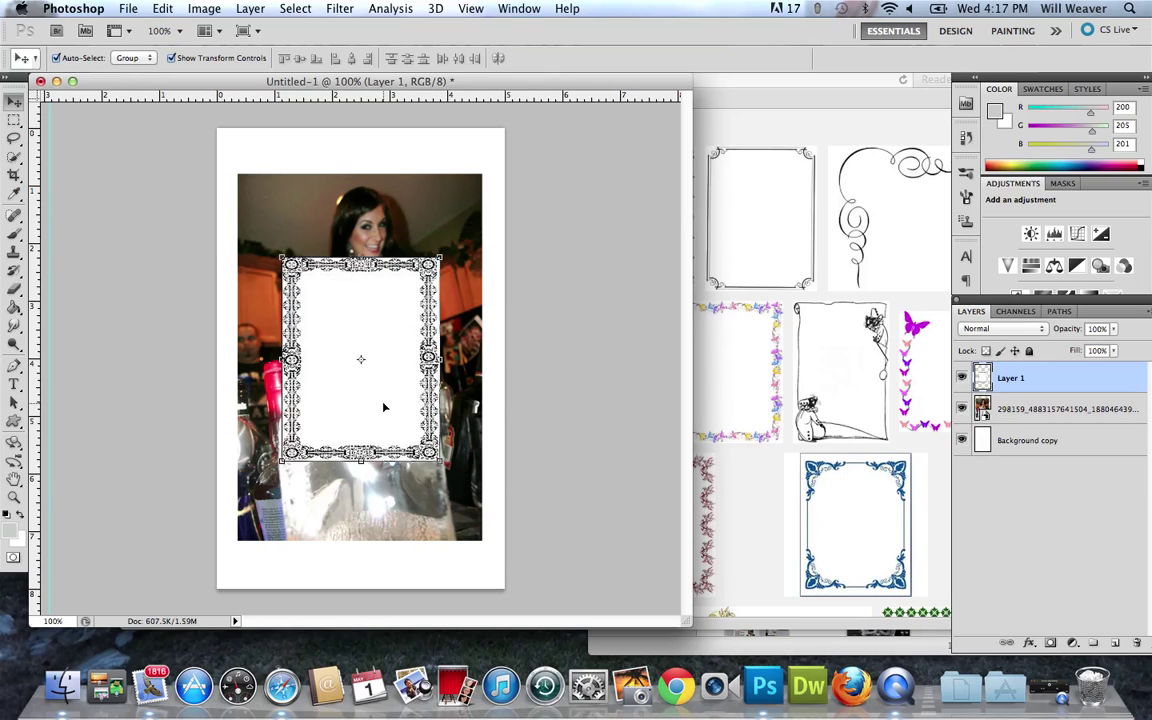
pyautogui.press('super+z')
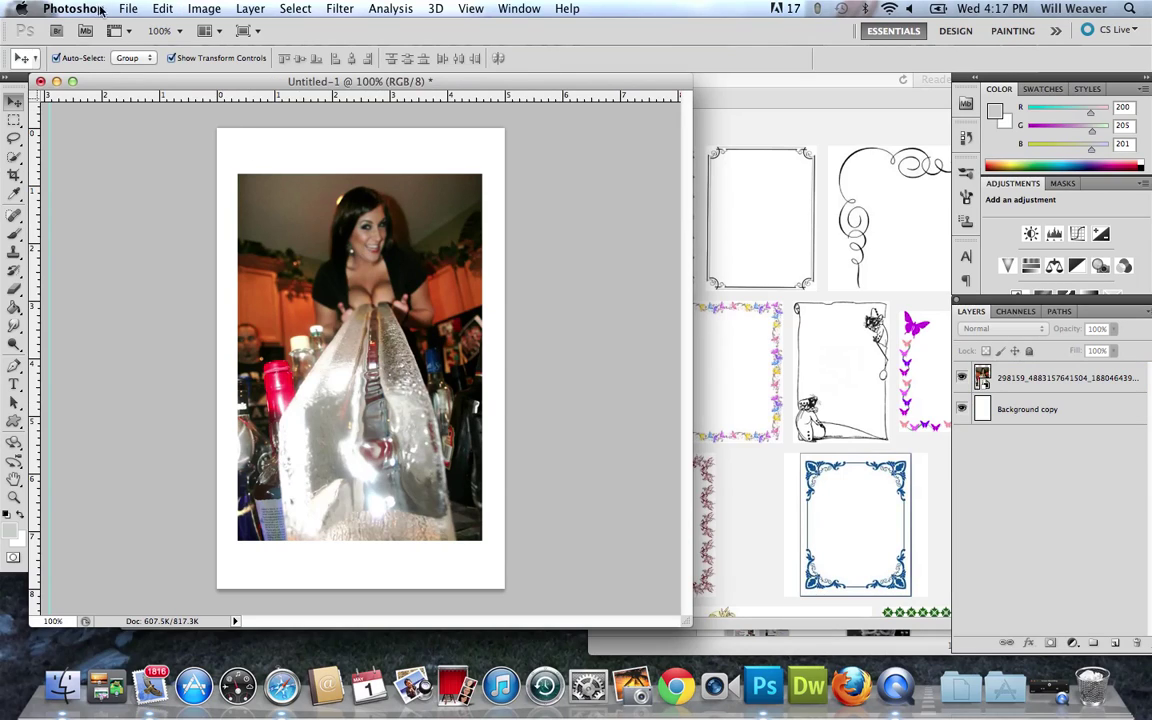
pyautogui.click(127, 8)
pyautogui.moveTo(162, 8)
pyautogui.moveTo(228, 183)
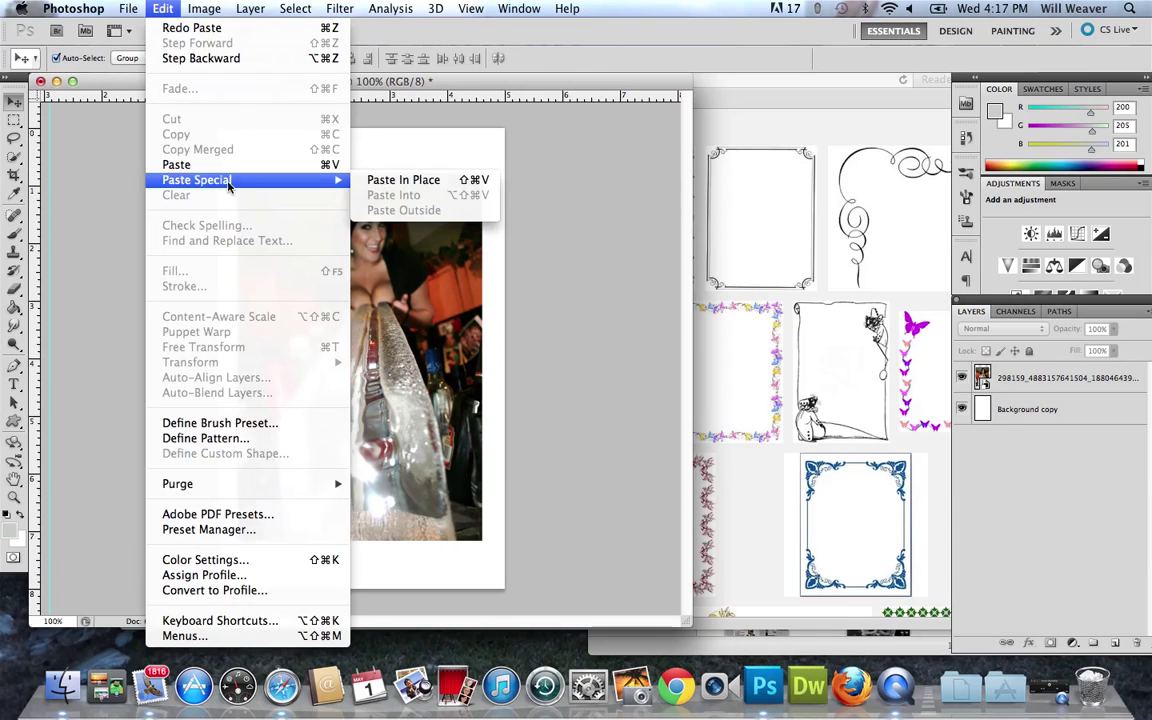
pyautogui.click(205, 164)
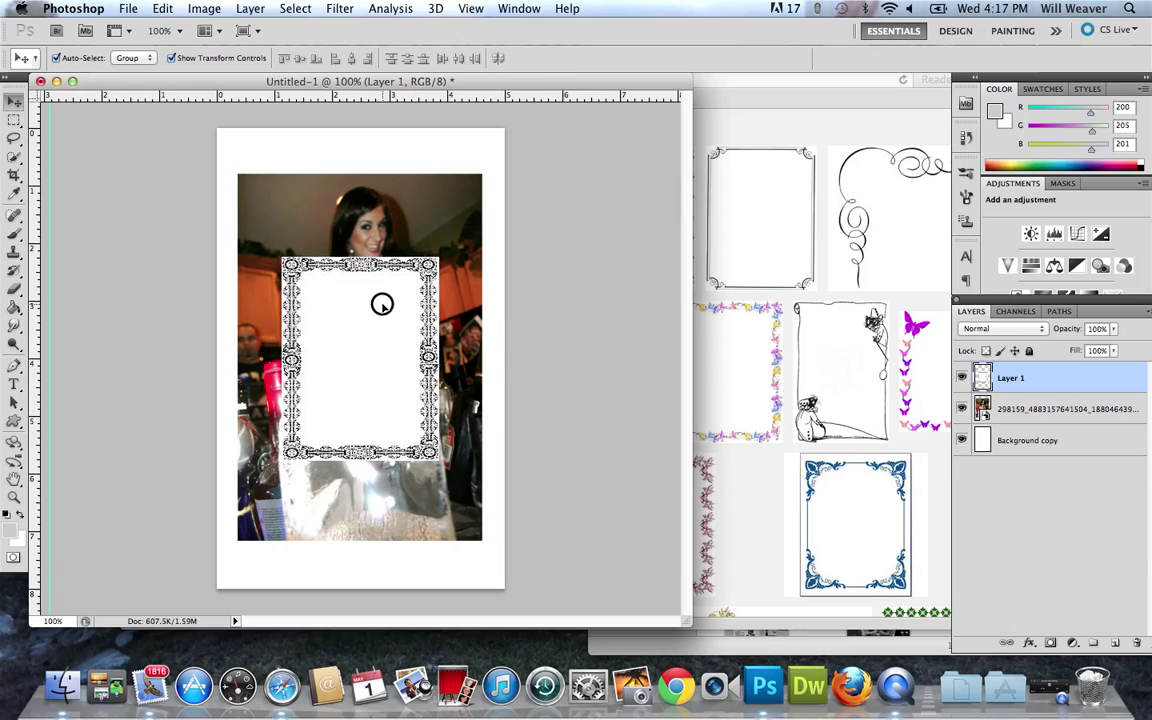
# Nudge the frame, move its layer beneath the photo layer, and hide the photo.
pyautogui.moveTo(382, 304); pyautogui.dragTo(372, 322)
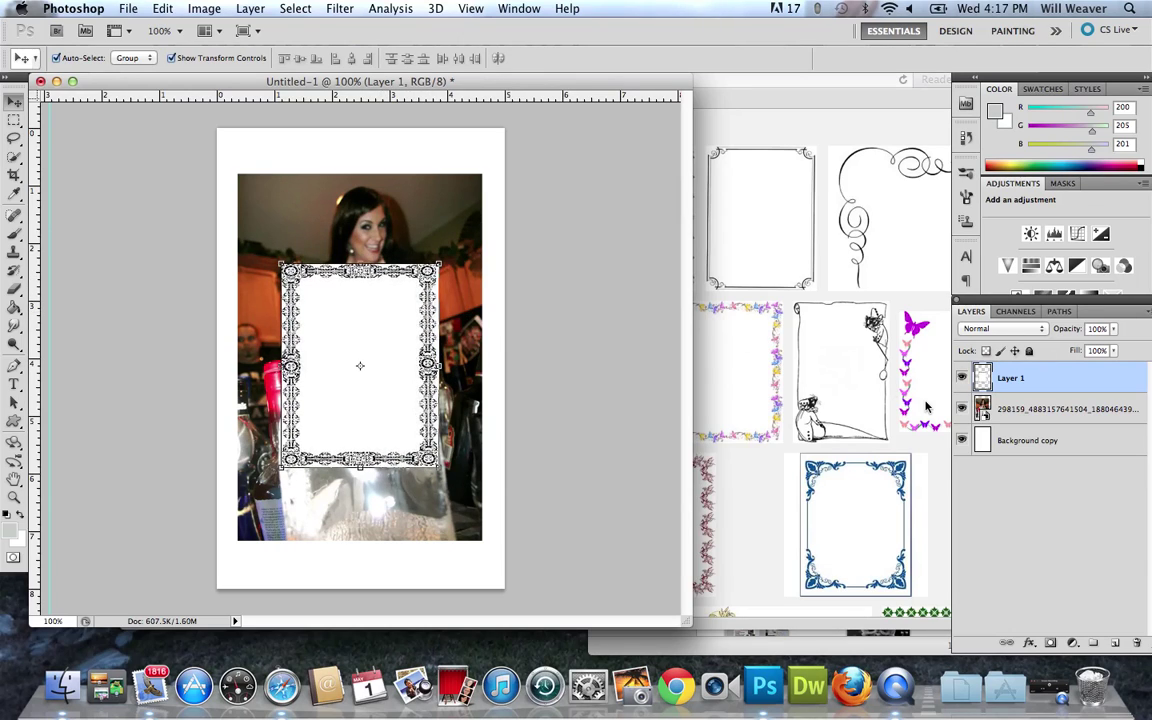
pyautogui.moveTo(1069, 380); pyautogui.dragTo(1070, 413)
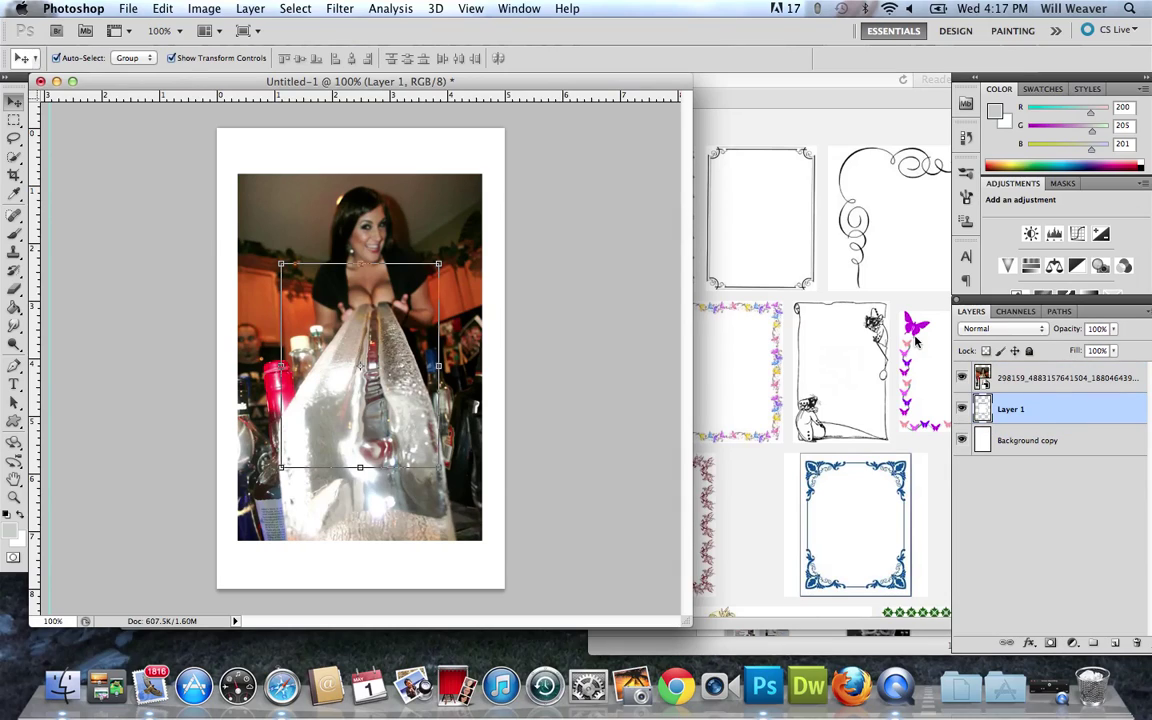
pyautogui.click(962, 378)
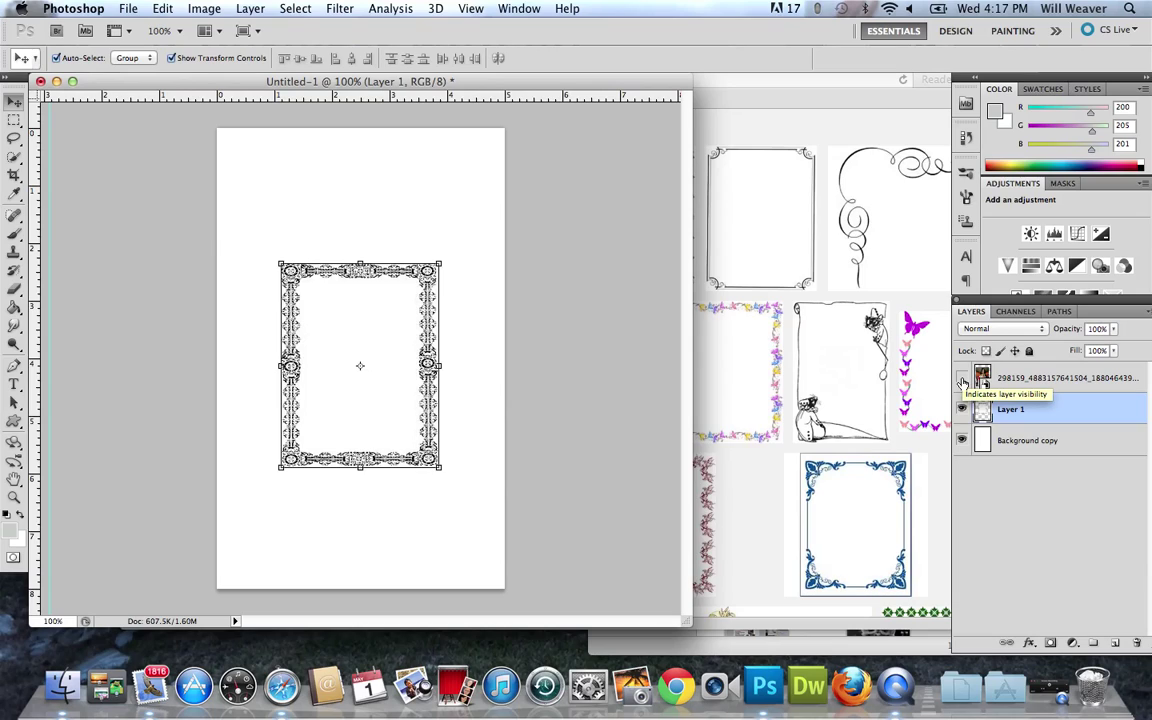
pyautogui.click(962, 378)
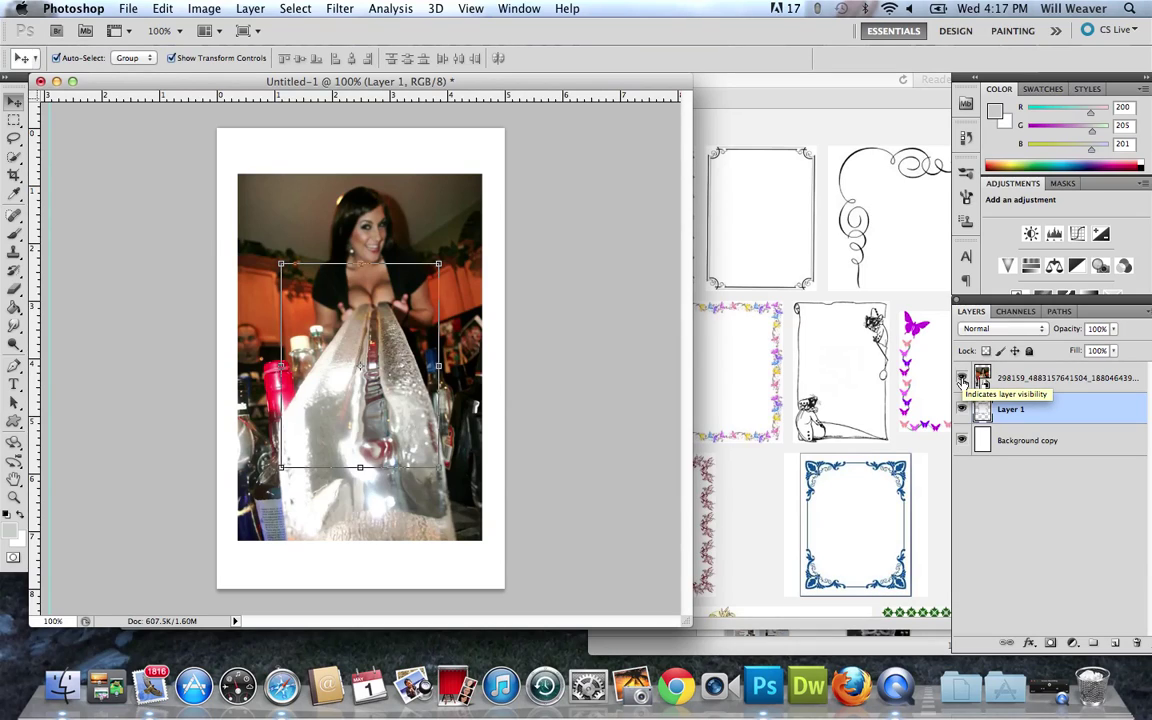
pyautogui.click(962, 378)
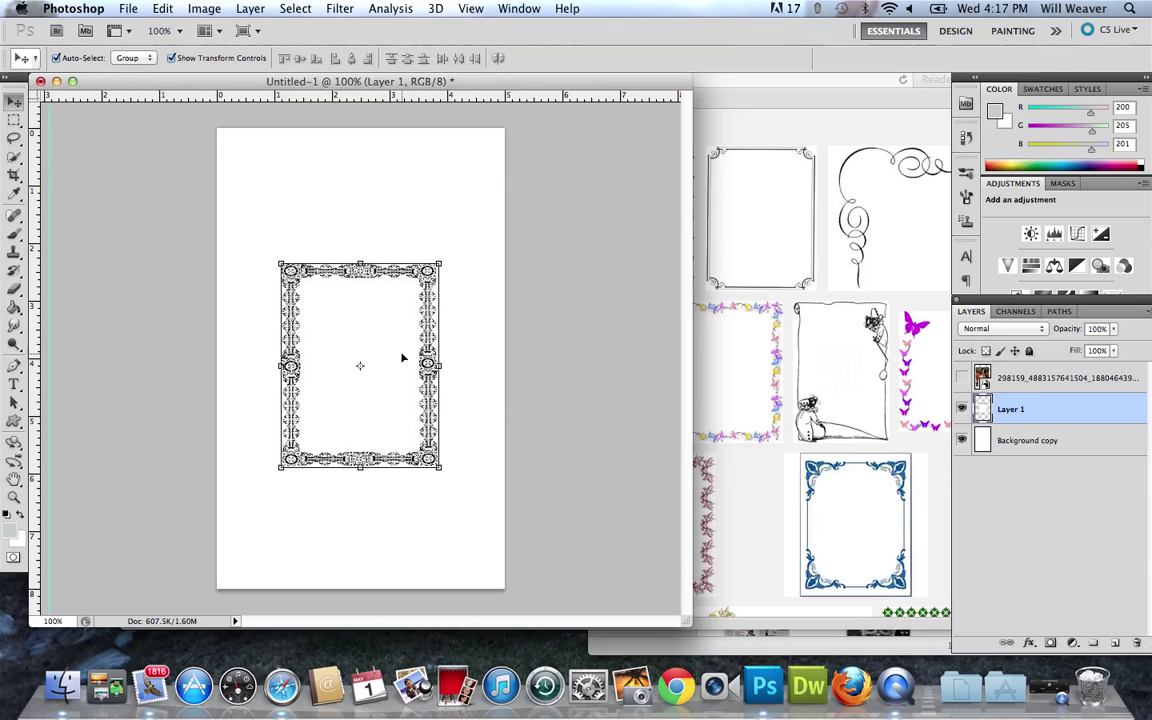
# Stretch the ornate frame to about 183% × 230% so it fills the 5×8 canvas.
pyautogui.moveTo(444, 262); pyautogui.dragTo(497, 188)
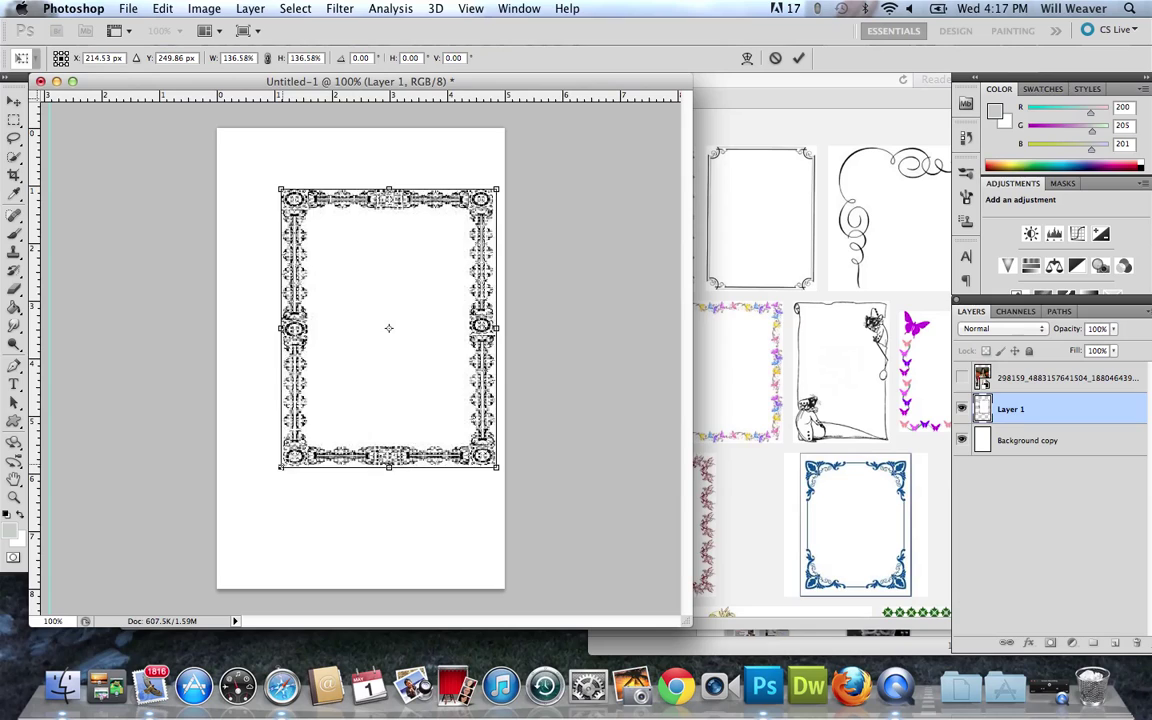
pyautogui.moveTo(281, 466); pyautogui.dragTo(201, 583)
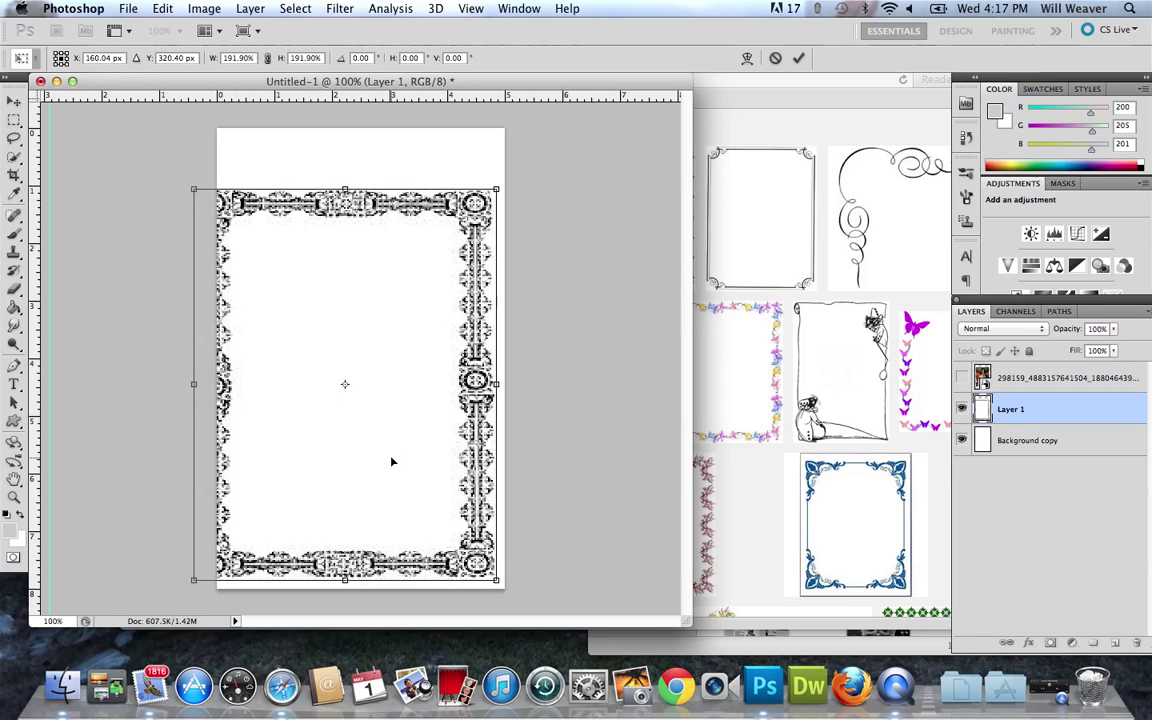
pyautogui.moveTo(392, 461); pyautogui.dragTo(411, 400)
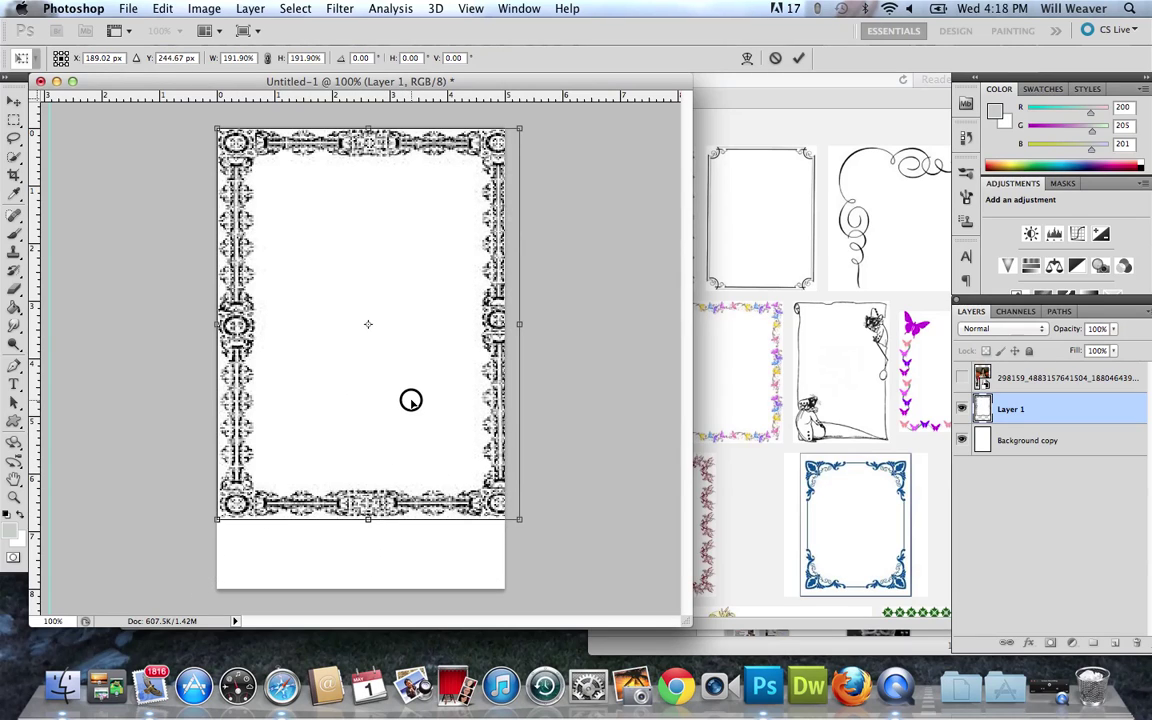
pyautogui.moveTo(521, 325); pyautogui.dragTo(507, 325)
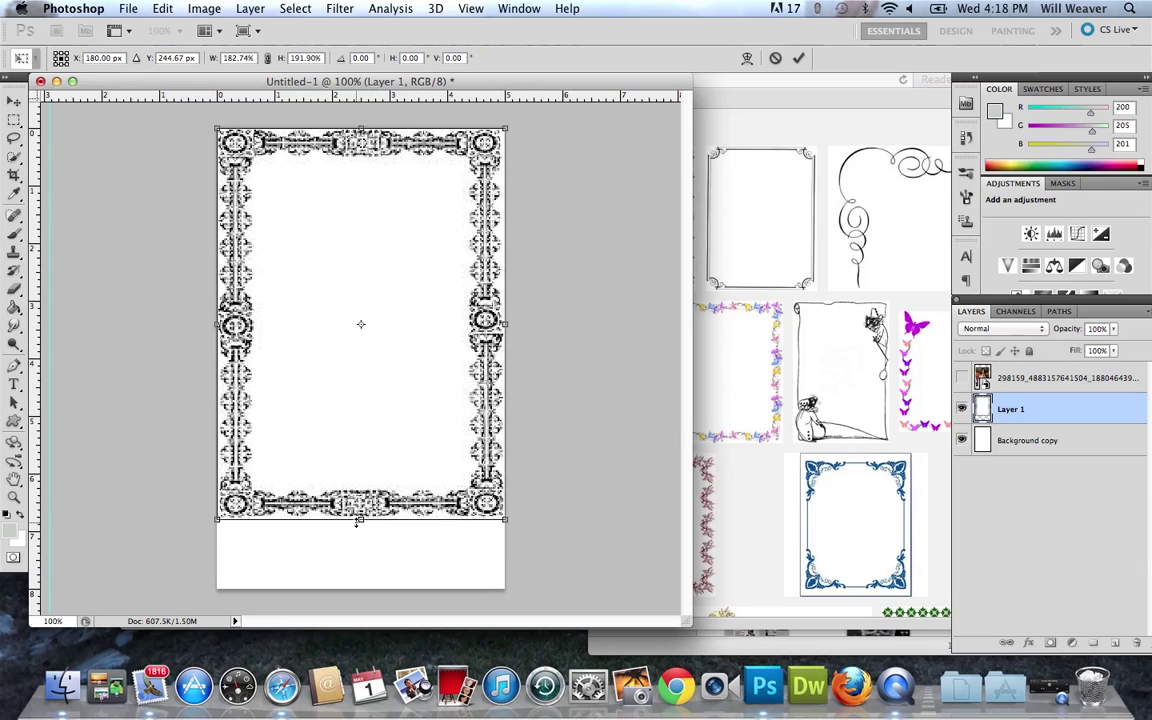
pyautogui.moveTo(361, 520); pyautogui.dragTo(358, 592)
pyautogui.press('Return')
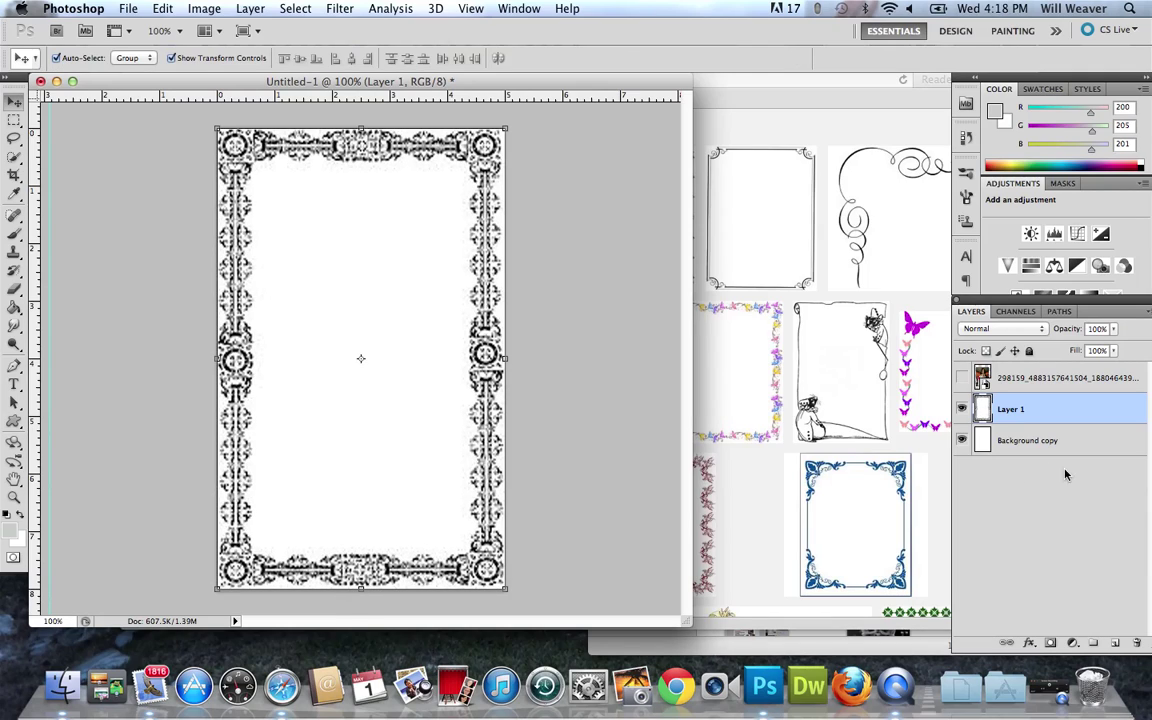
# Show the photo, then scale it to about 93% and raise it inside the ornate frame.
pyautogui.click(623, 458)
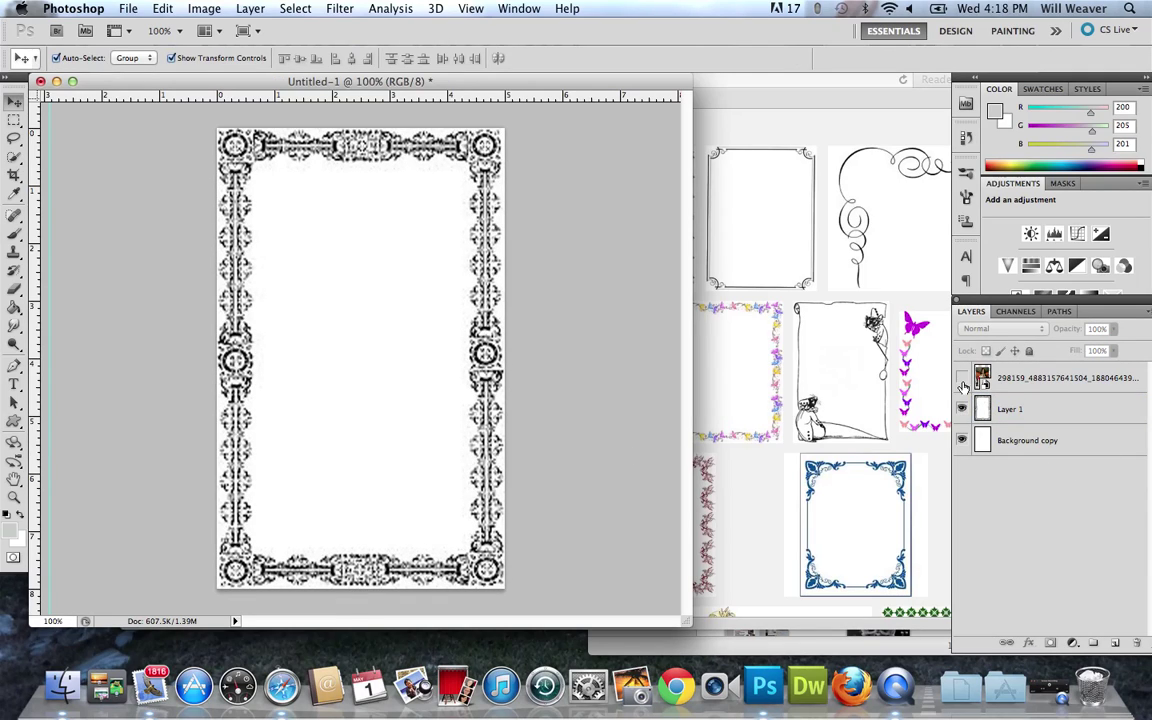
pyautogui.click(961, 379)
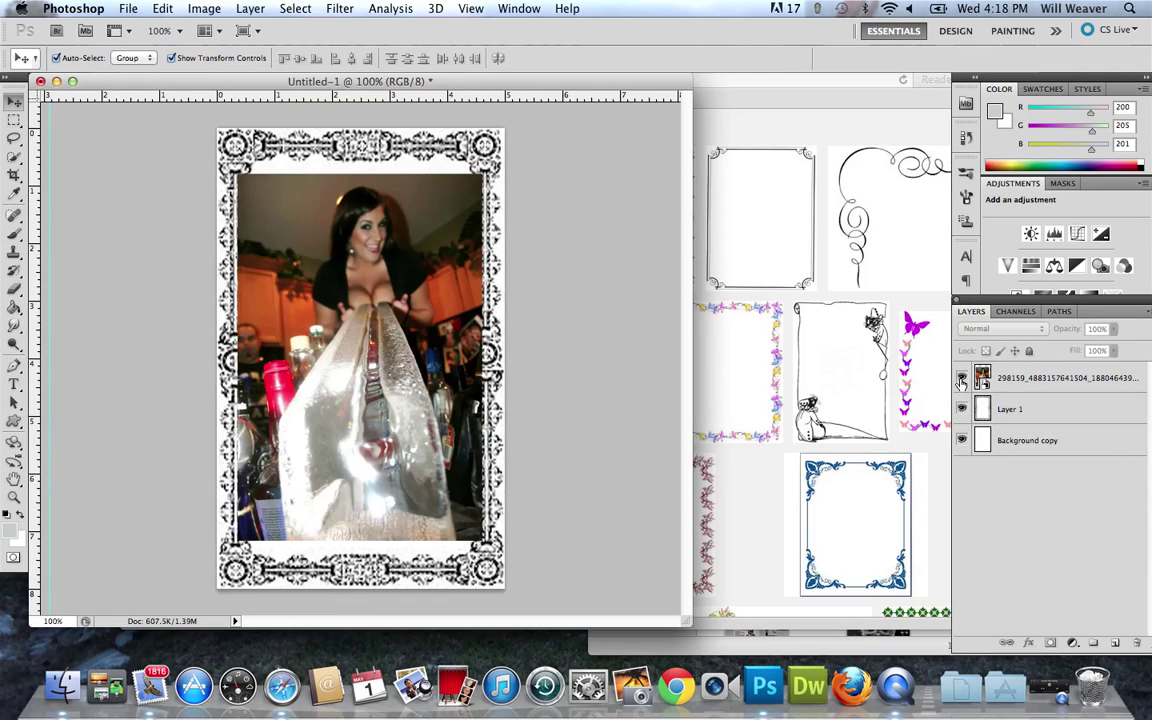
pyautogui.click(399, 400)
pyautogui.click(616, 374)
pyautogui.click(425, 180)
pyautogui.press('super+t')
pyautogui.moveTo(487, 172); pyautogui.dragTo(472, 184)
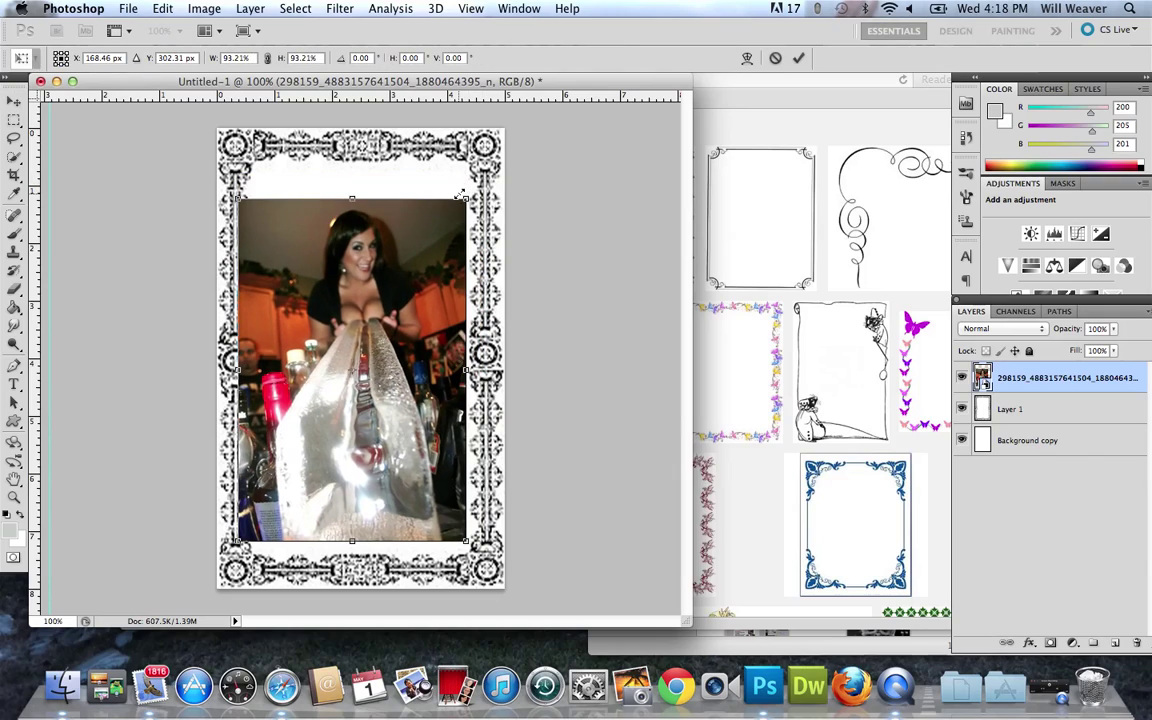
pyautogui.moveTo(432, 290); pyautogui.dragTo(433, 293)
pyautogui.press('Return')
pyautogui.click(560, 397)
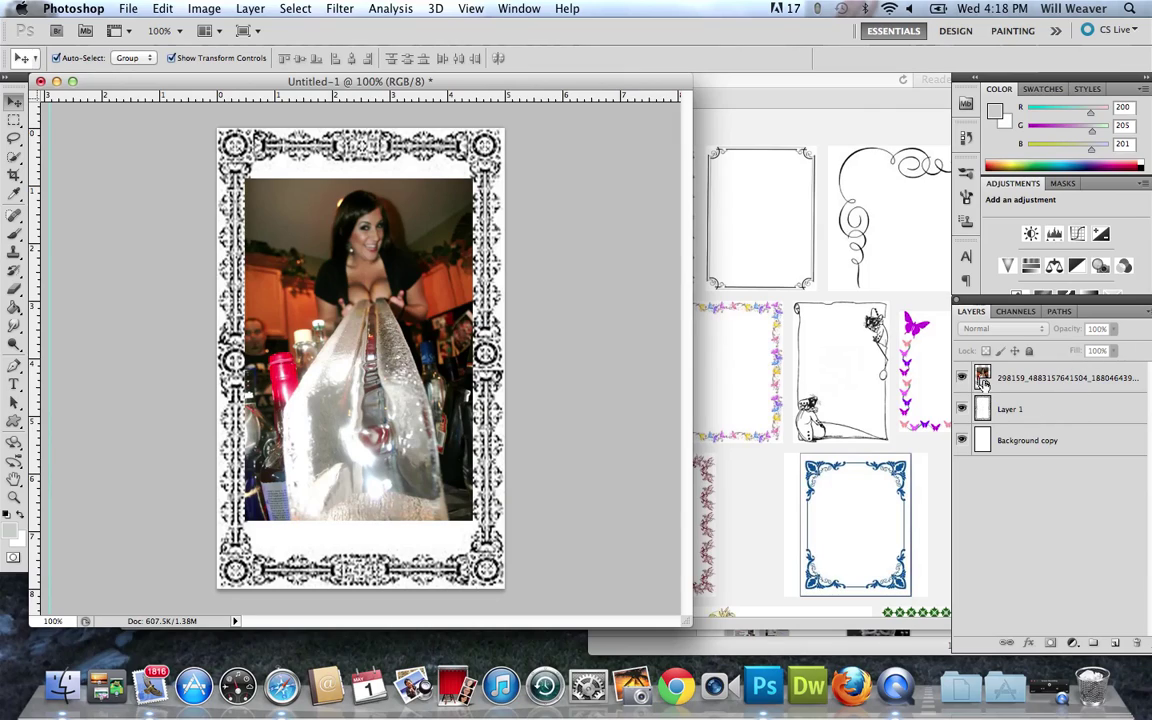
# Hide the photo, then select the frame's black with Color Range on Layer 1 and delete it.
pyautogui.click(961, 378)
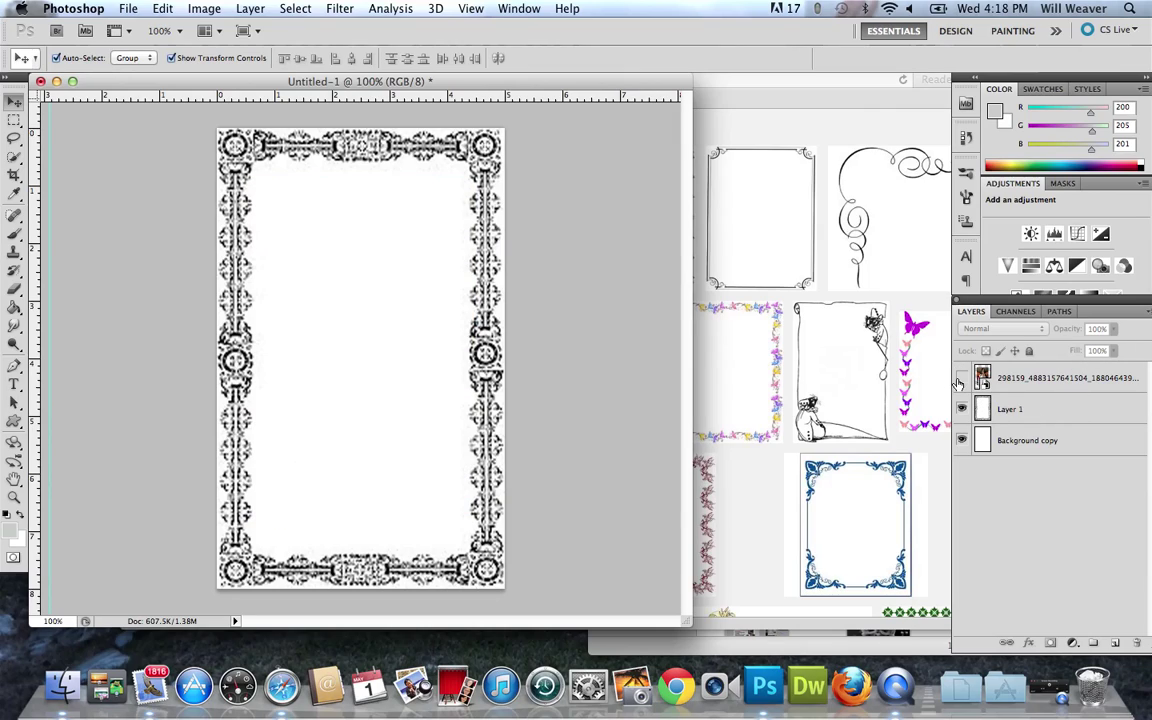
pyautogui.click(1073, 411)
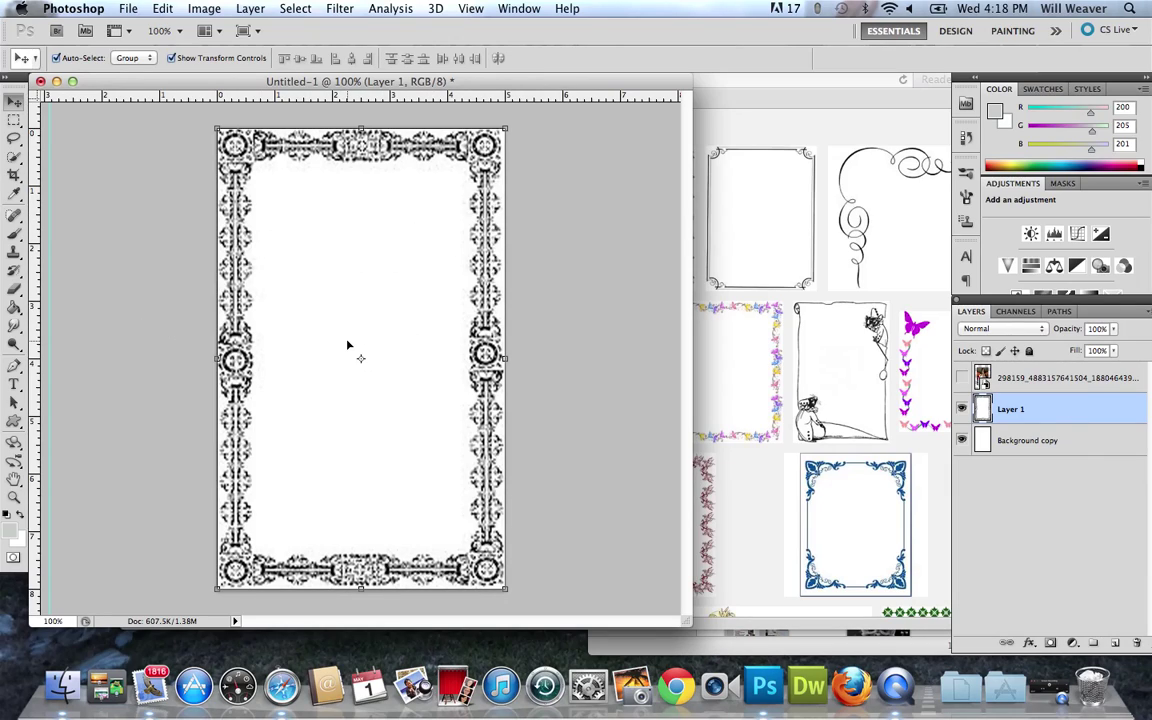
pyautogui.click(295, 8)
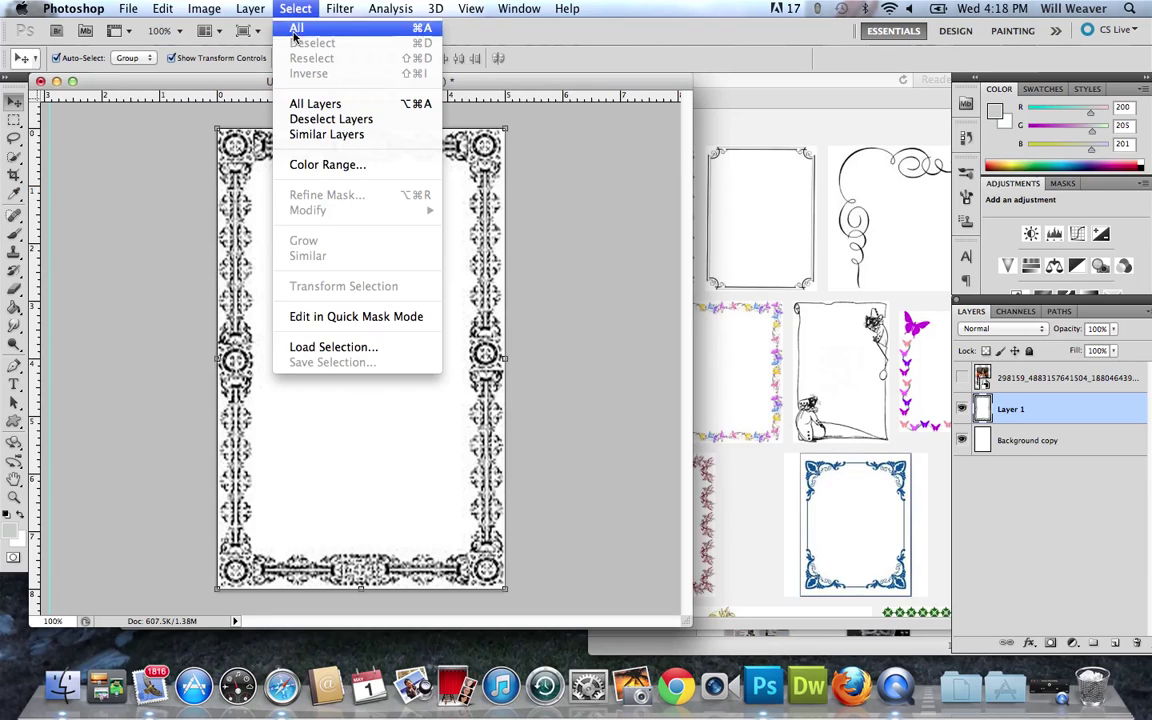
pyautogui.click(320, 166)
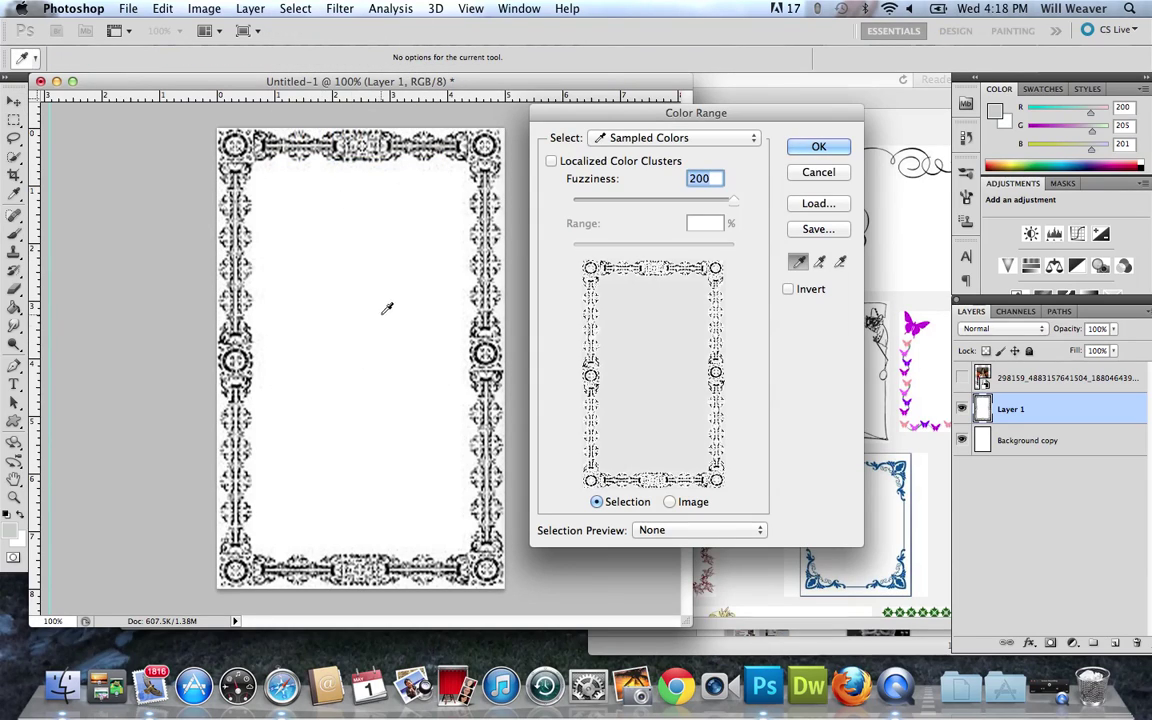
pyautogui.click(350, 265)
pyautogui.click(818, 146)
pyautogui.press('v')
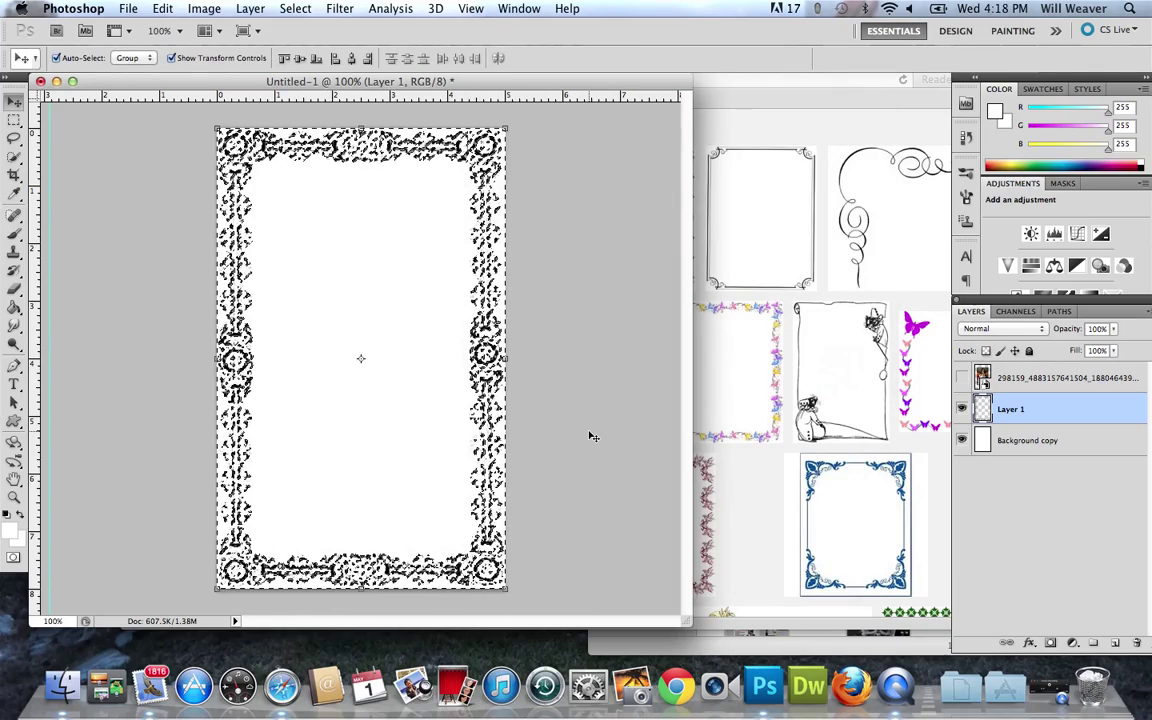
pyautogui.press('Delete')
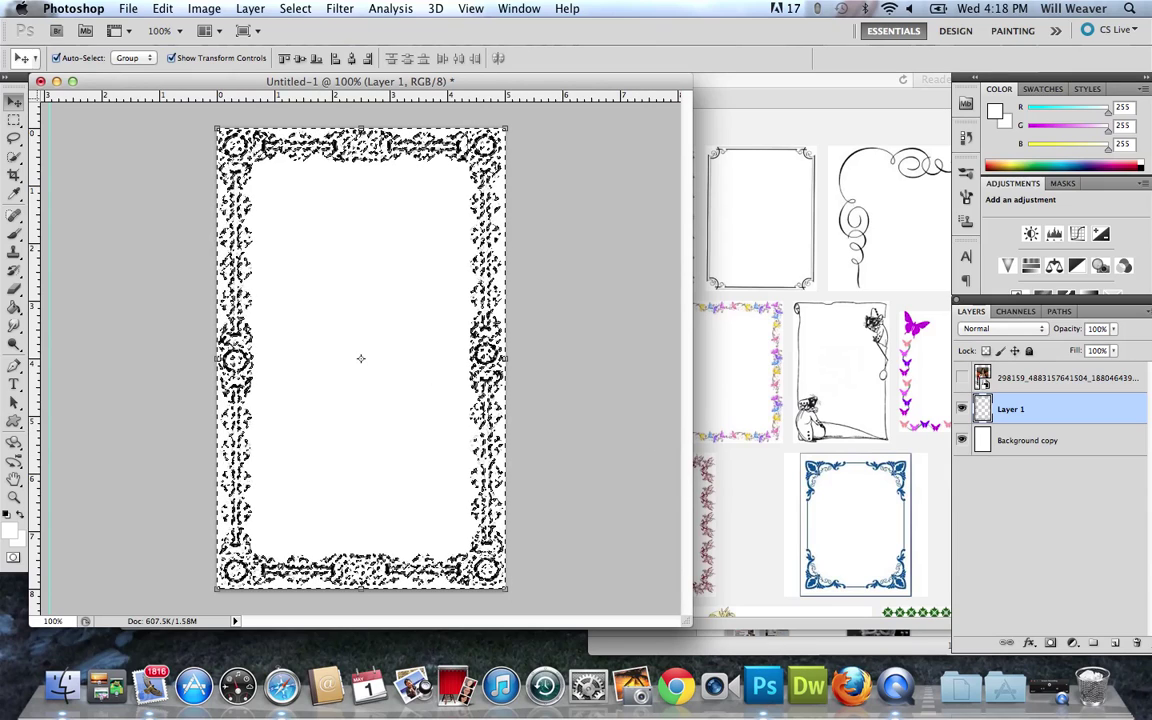
# Fill the frame layer with purple (#5d0af5) and deselect.
pyautogui.click(162, 8)
pyautogui.click(187, 271)
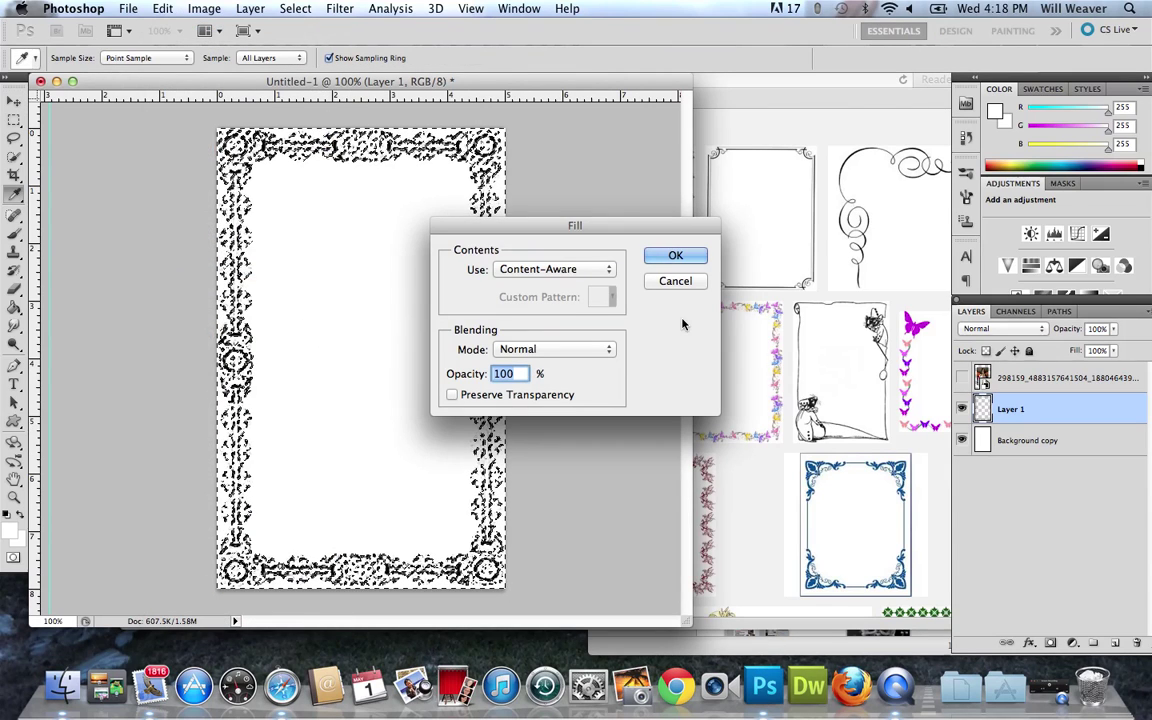
pyautogui.click(575, 275)
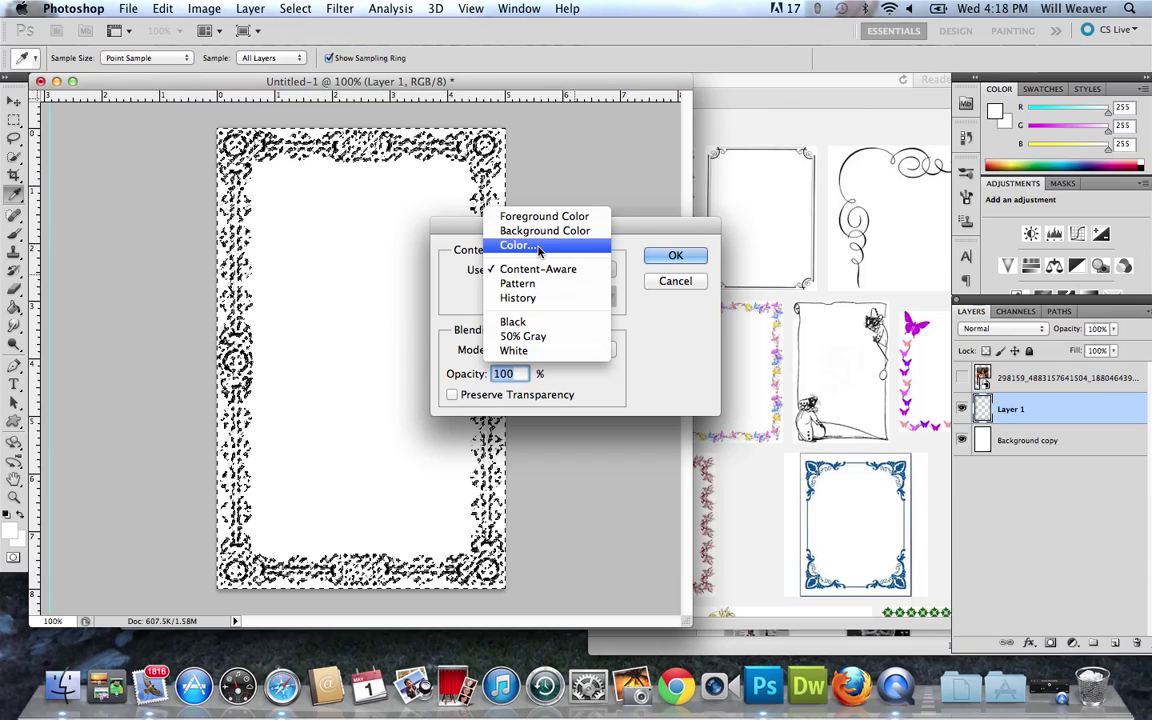
pyautogui.click(520, 245)
pyautogui.click(927, 380)
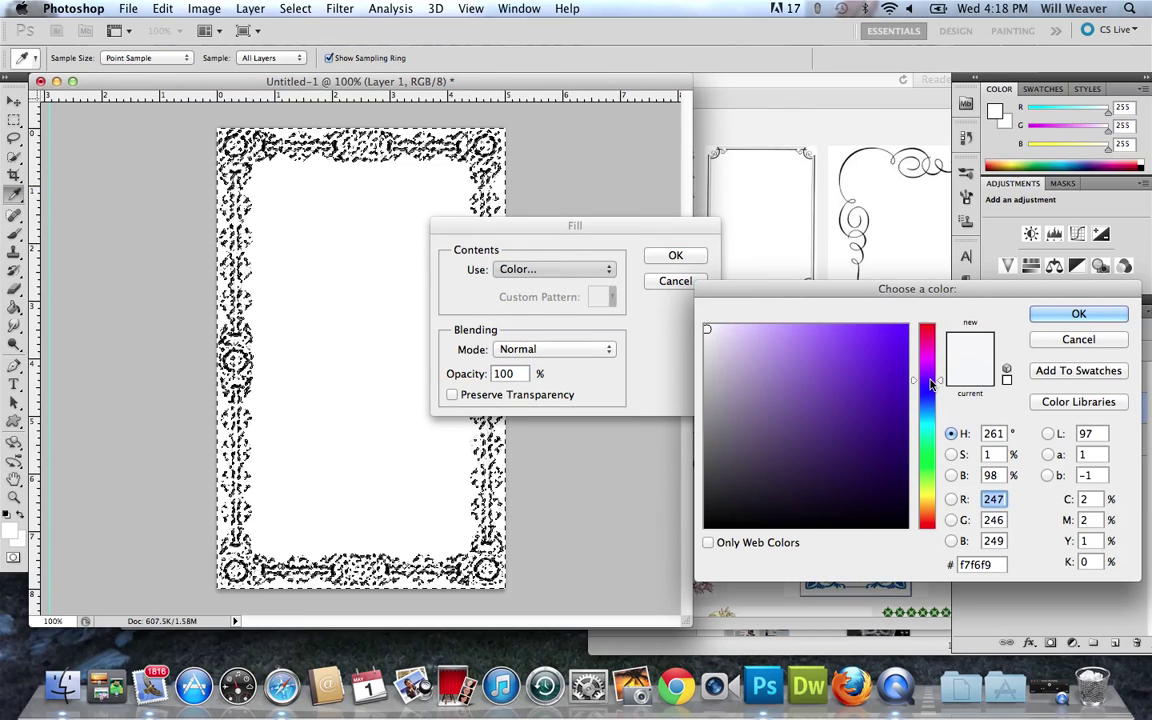
pyautogui.click(872, 367)
pyautogui.click(882, 350)
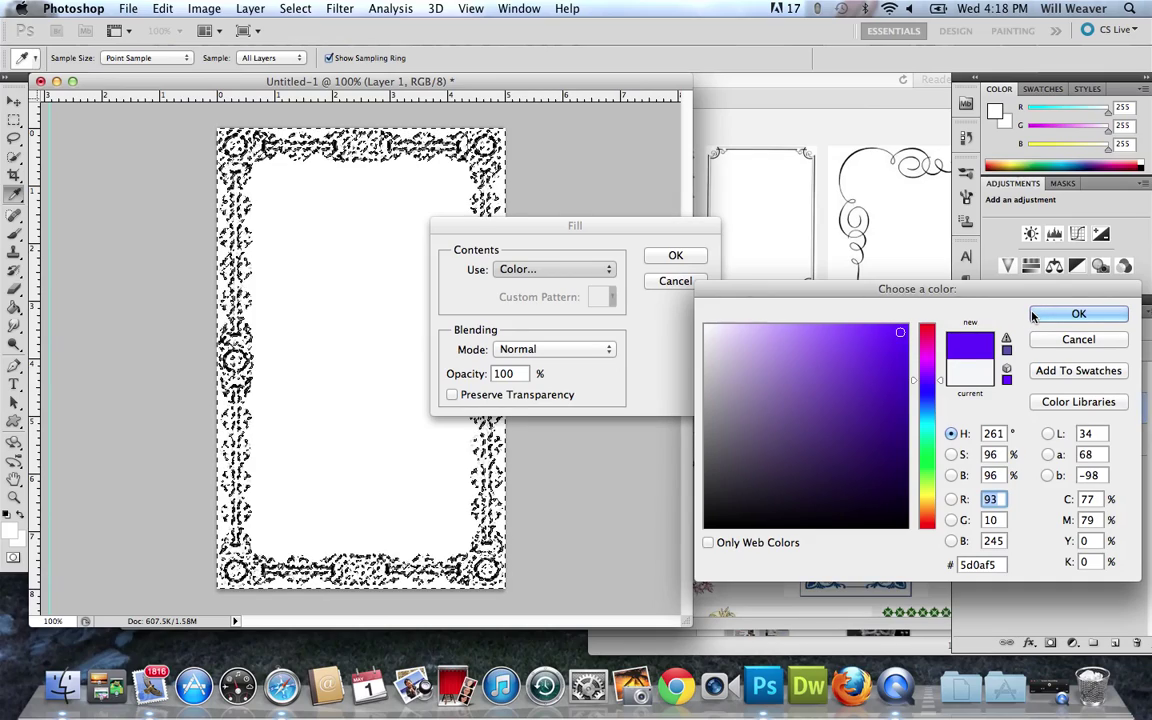
pyautogui.press('Return')
pyautogui.press('Return')
pyautogui.press('v')
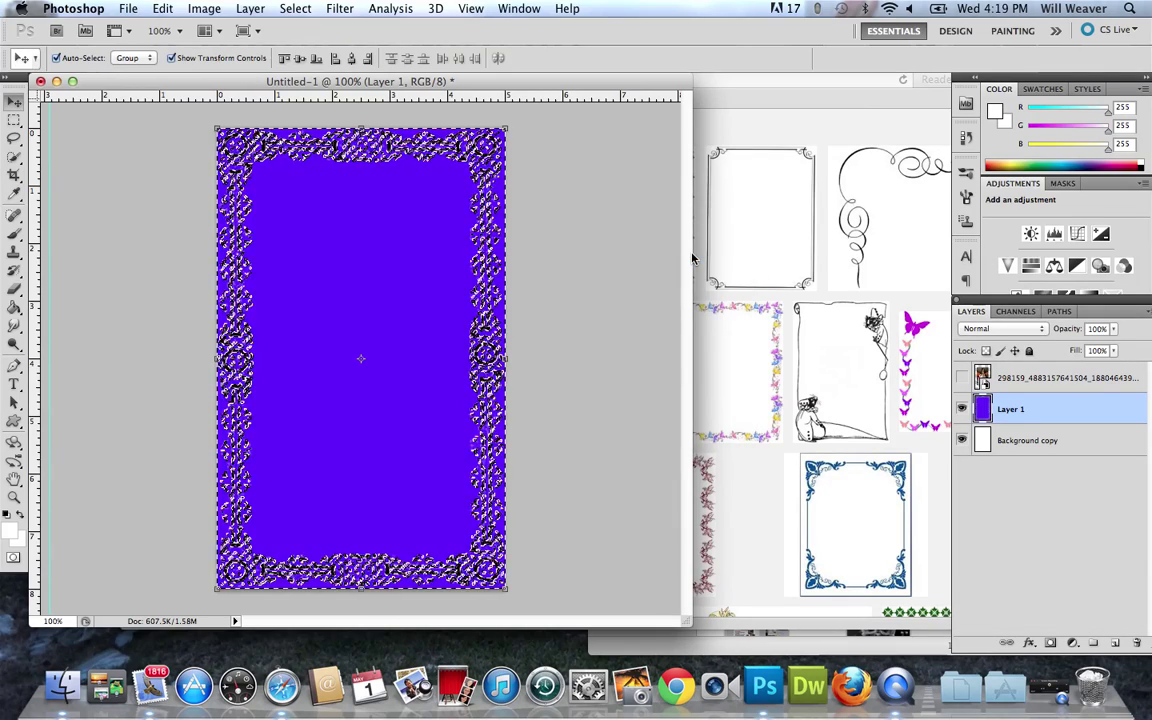
pyautogui.press('super+d')
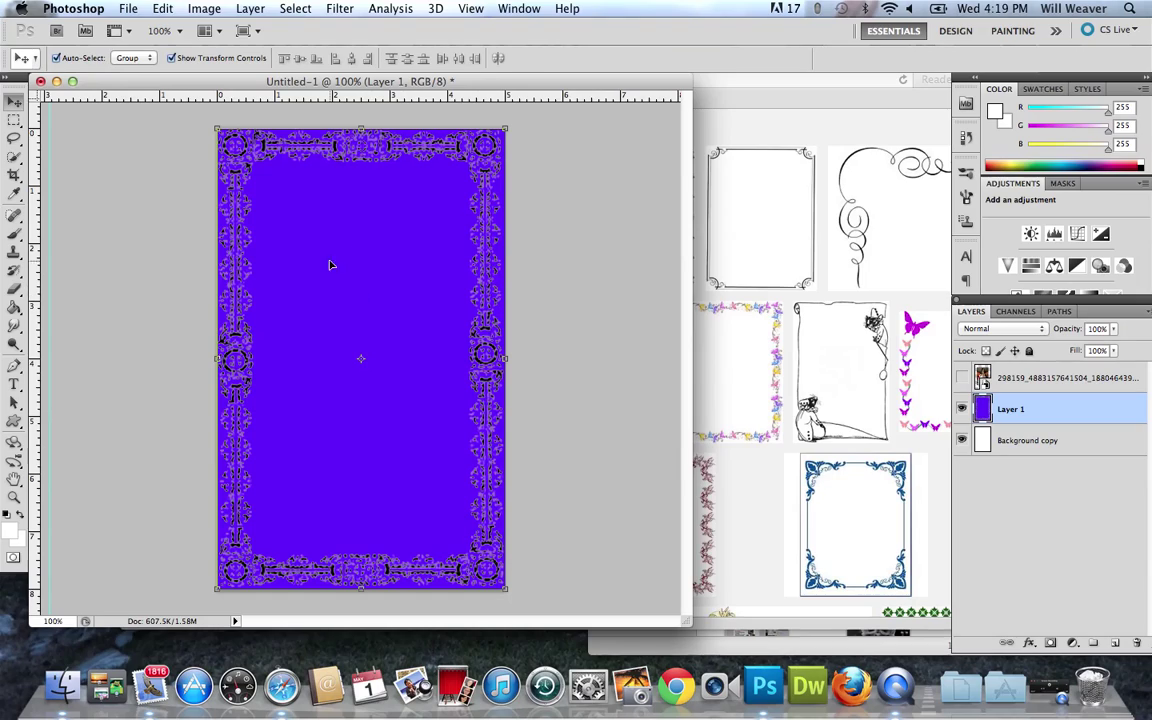
# Check the photo over the purple frame, then undo the purple fill.
pyautogui.click(961, 378)
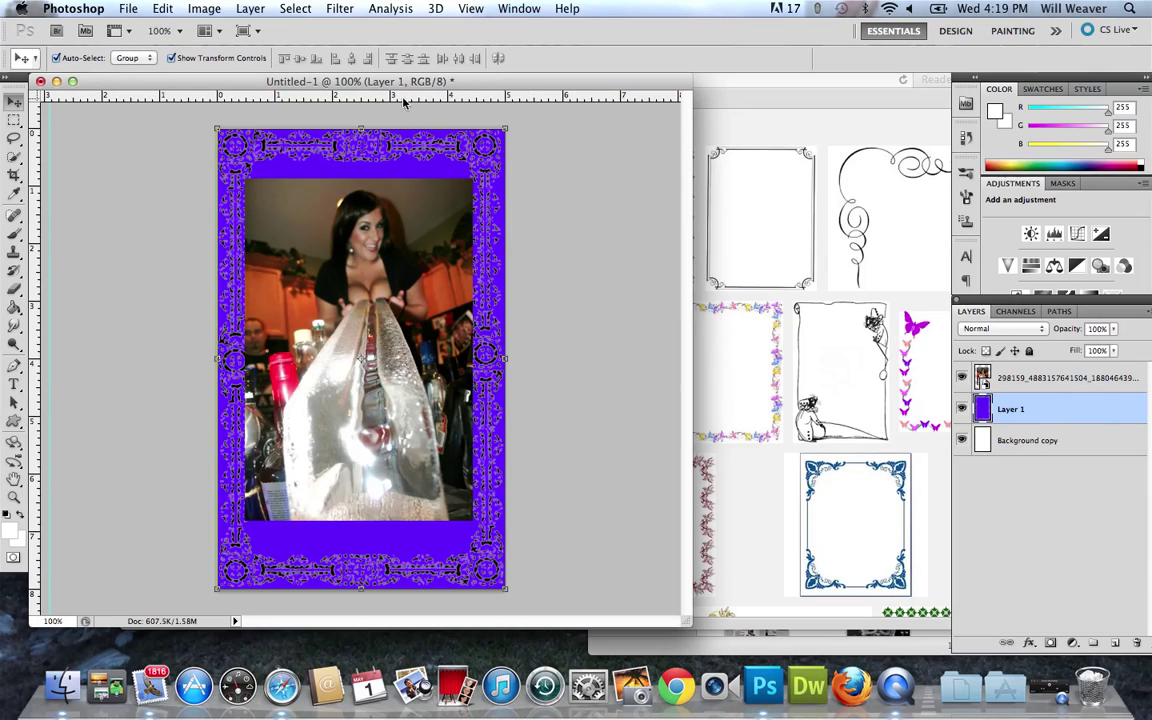
pyautogui.click(962, 380)
pyautogui.press('super+alt+z')
pyautogui.press('super+alt+z')
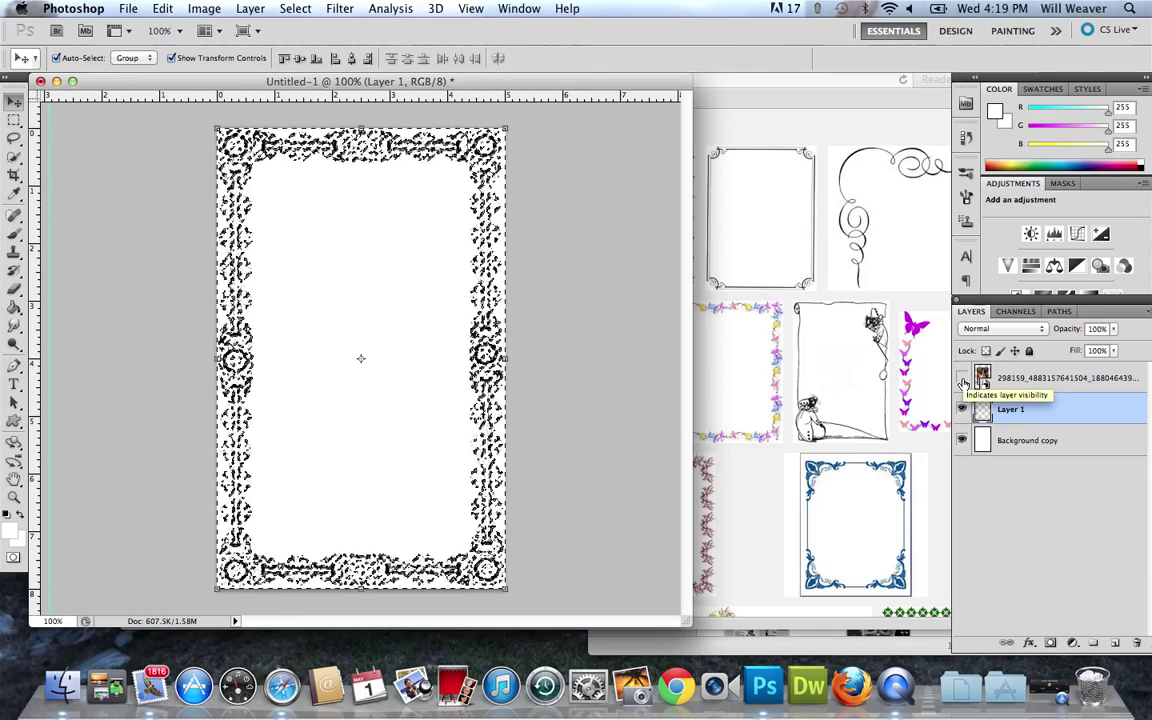
pyautogui.press('super+z')
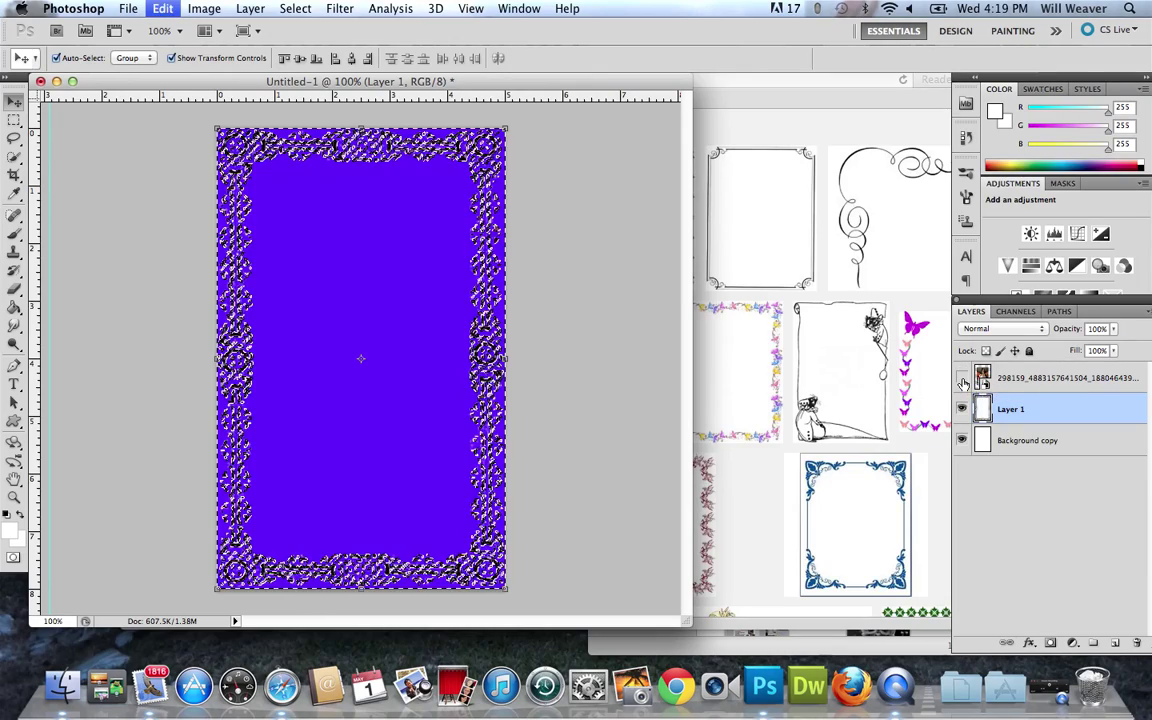
pyautogui.press('super+z')
# Reselect the border with Color Range (Fuzziness 200), refill it with purple, and deselect.
pyautogui.click(962, 380)
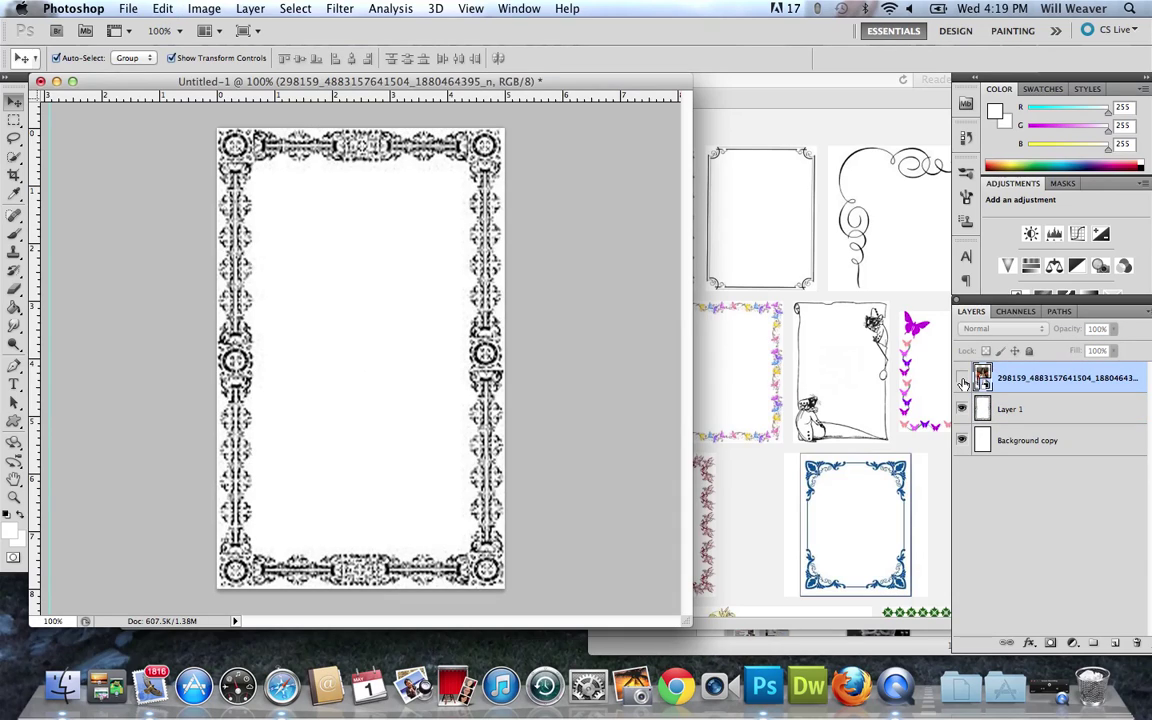
pyautogui.click(1081, 418)
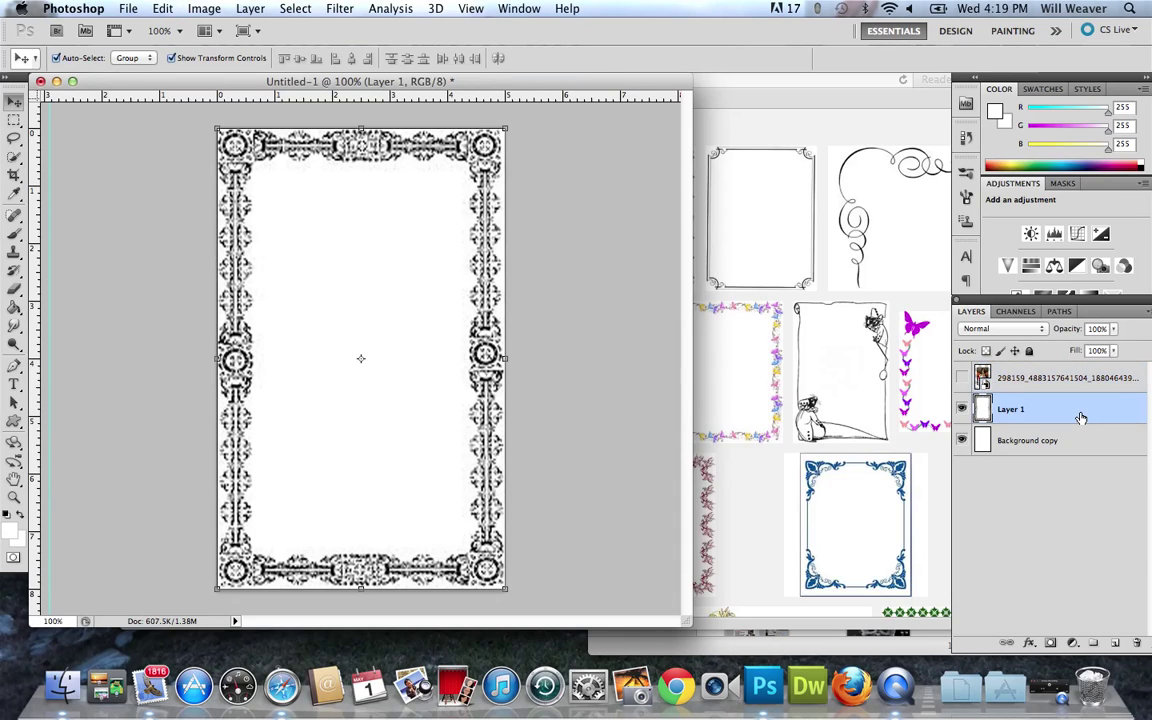
pyautogui.click(298, 8)
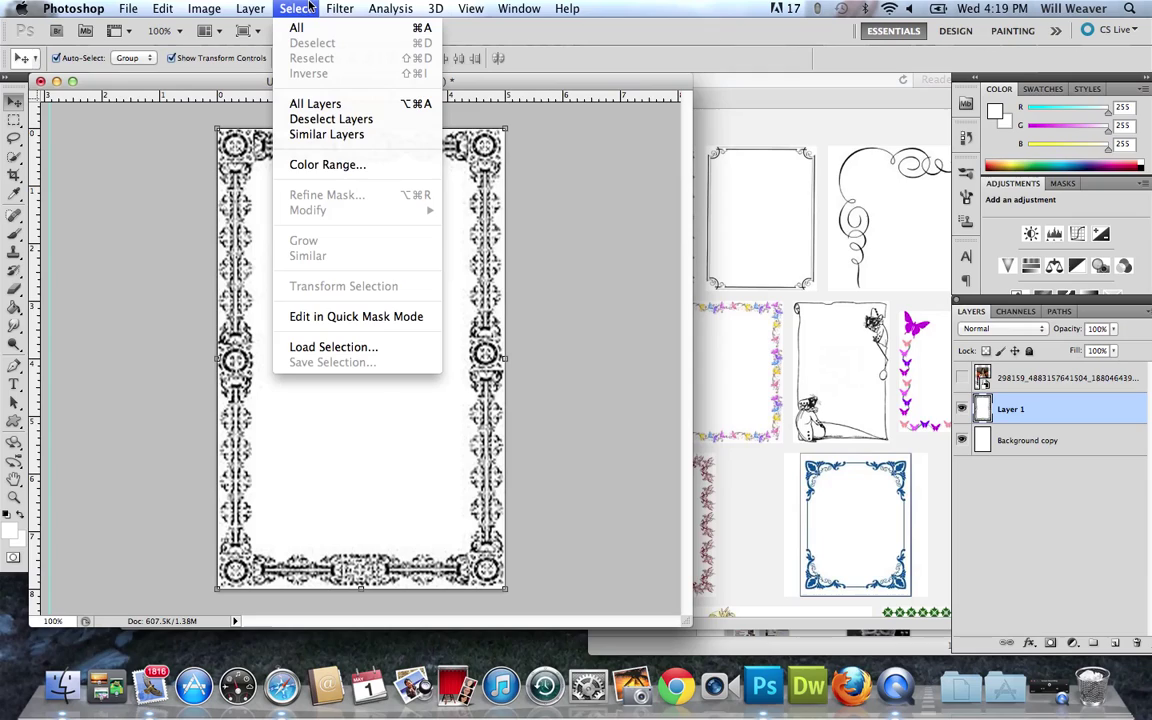
pyautogui.click(338, 165)
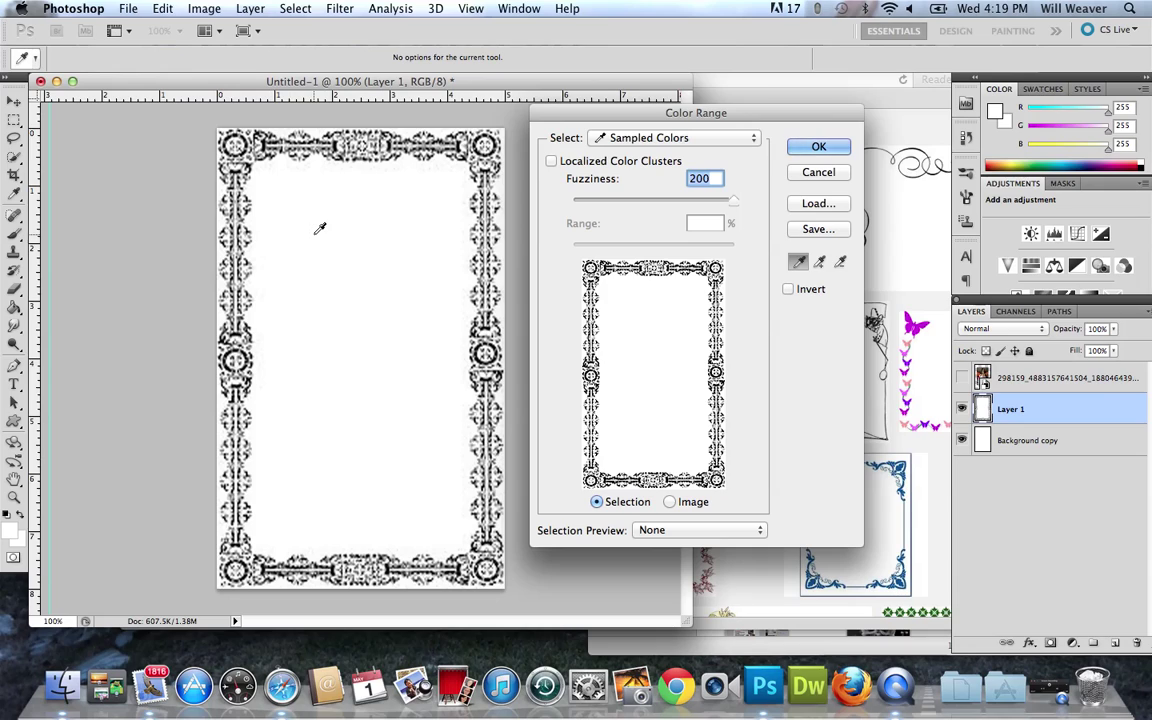
pyautogui.click(819, 147)
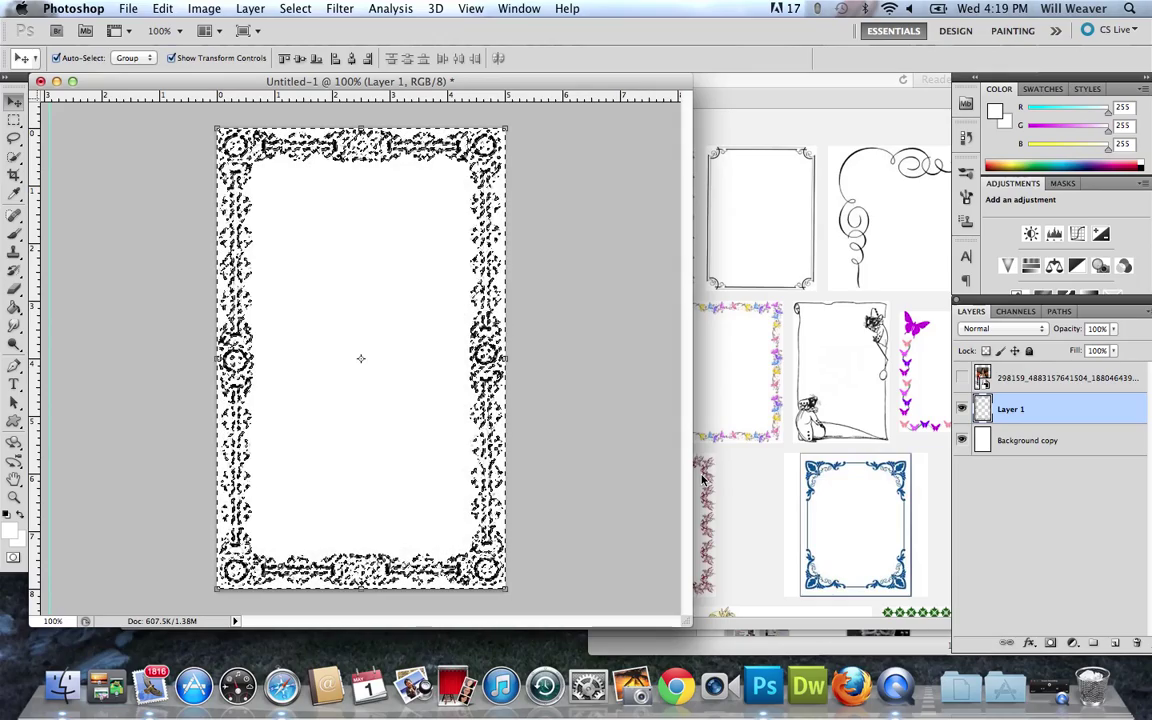
pyautogui.click(962, 441)
pyautogui.click(163, 8)
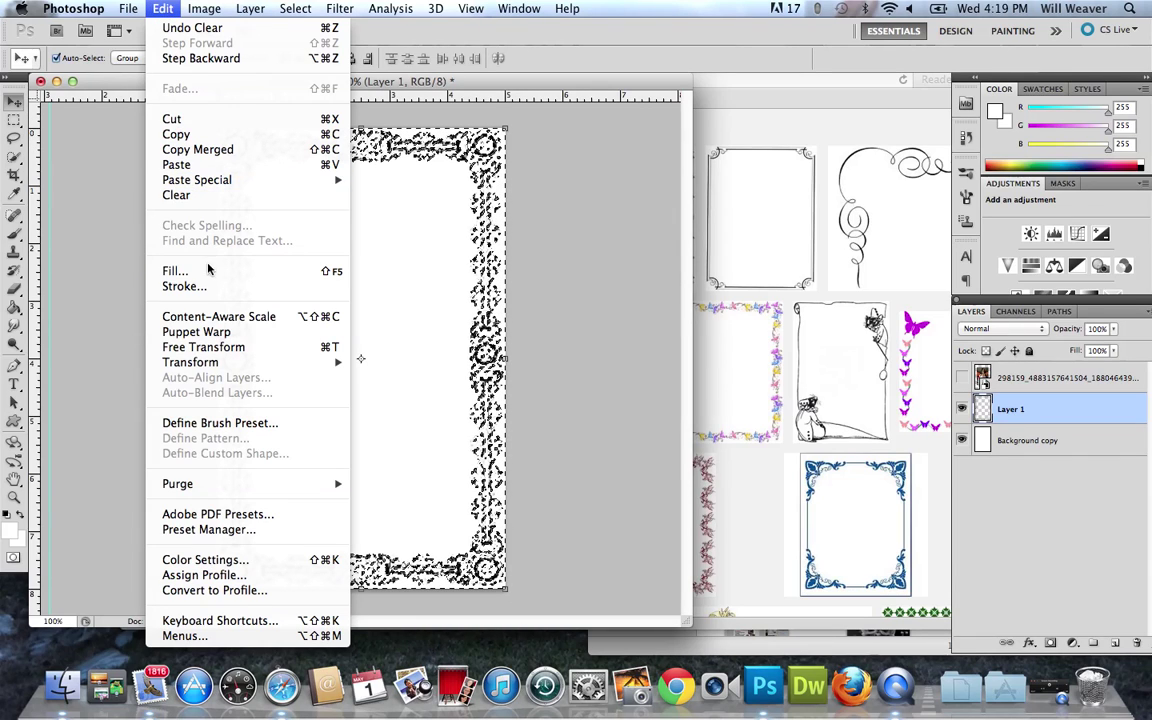
pyautogui.click(176, 271)
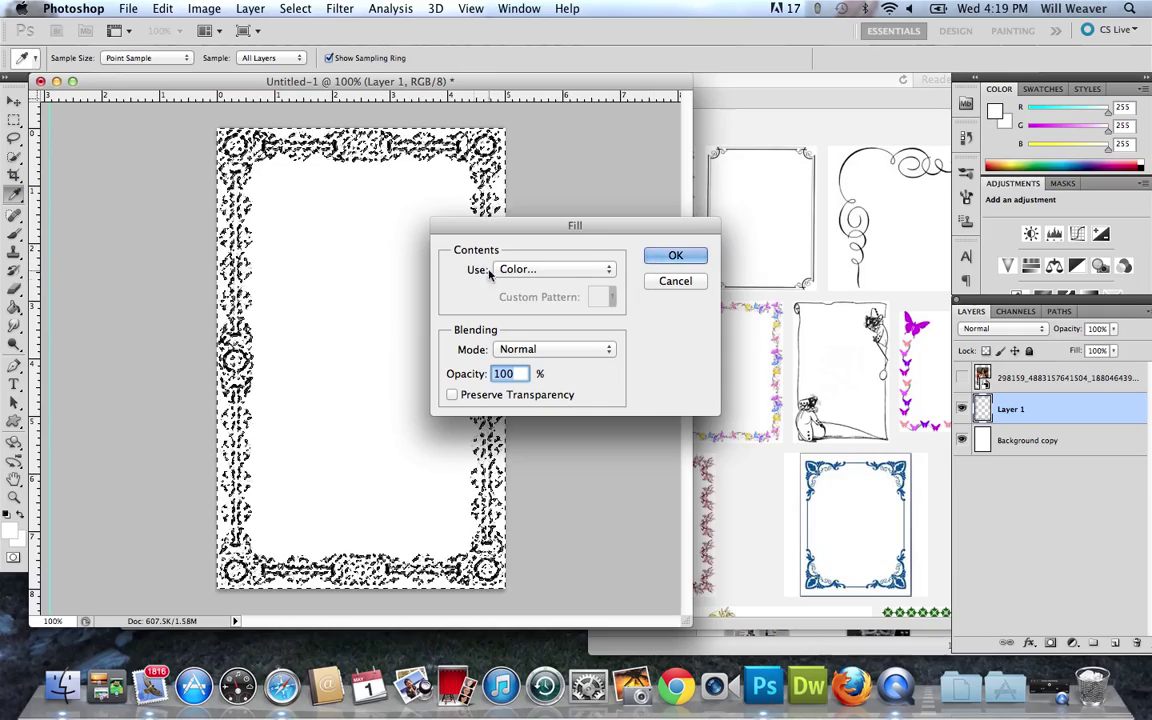
pyautogui.click(674, 256)
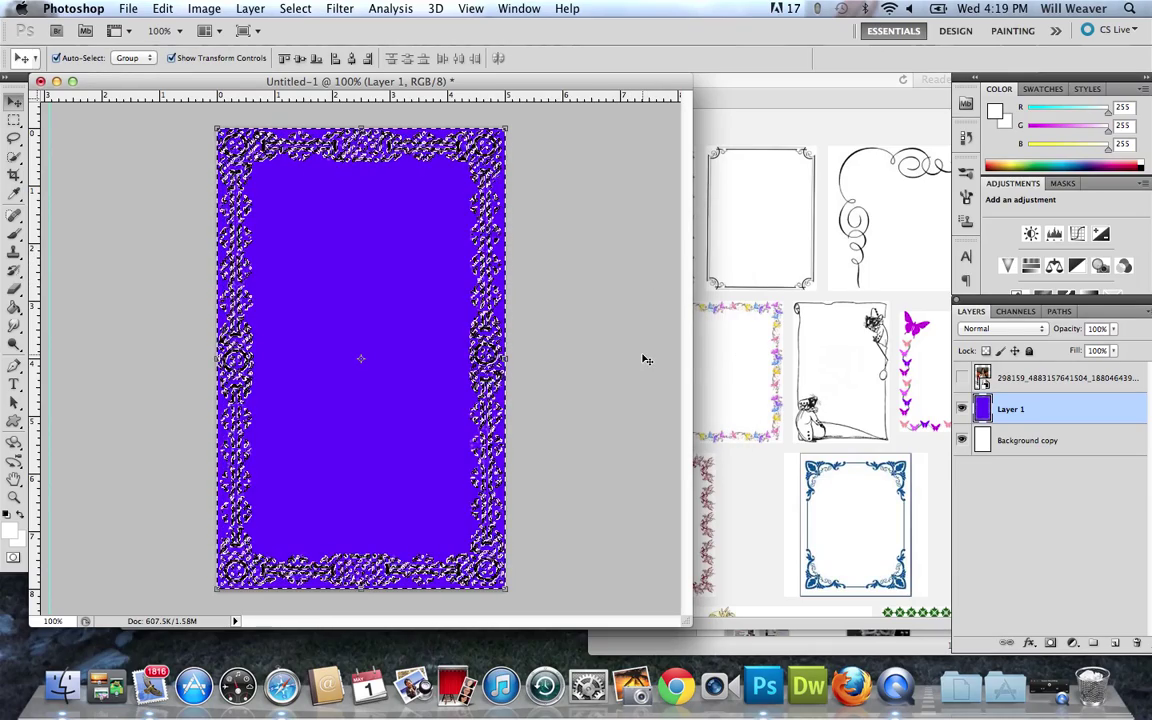
pyautogui.press('super+d')
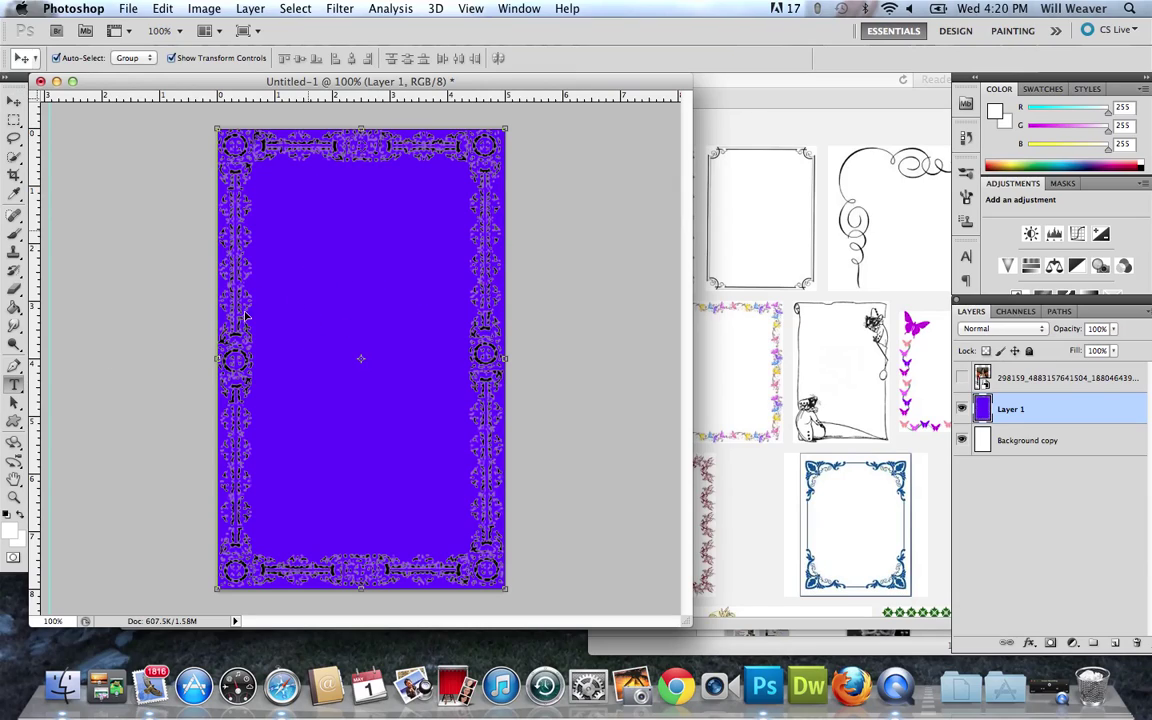
# Add white 'Shotblock.com' text across the middle of the purple page as its own type layer.
pyautogui.press('t')
pyautogui.click(299, 322)
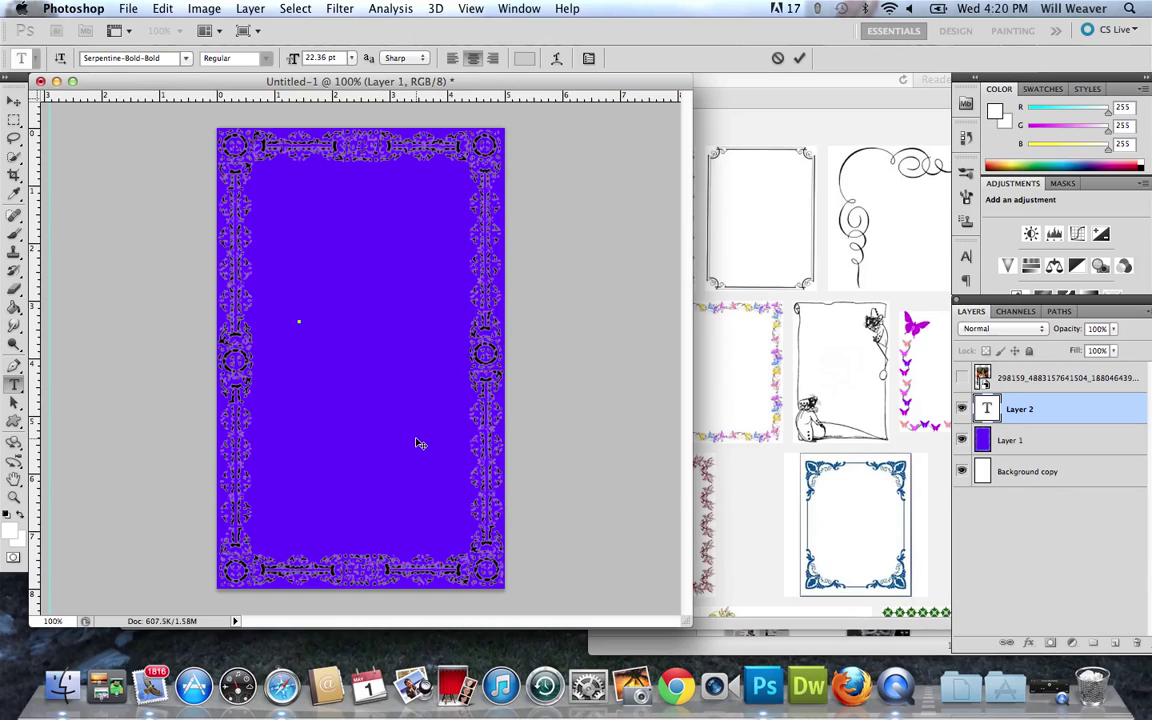
pyautogui.write('Shotblock')
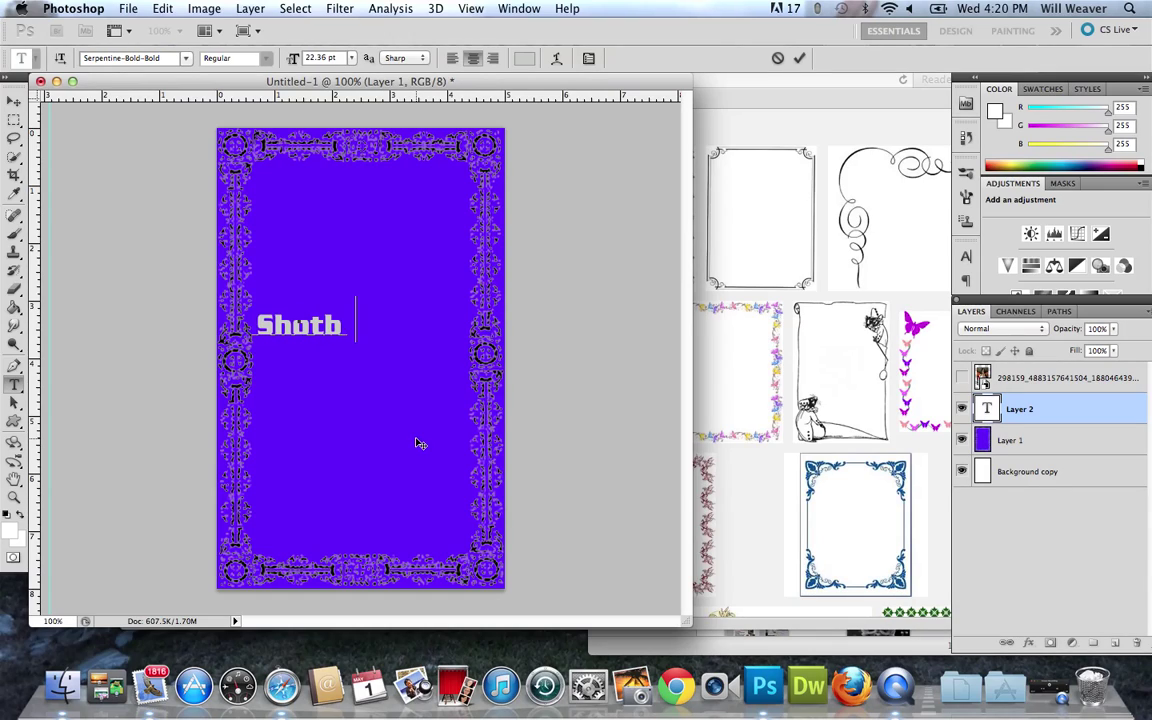
pyautogui.write('.com')
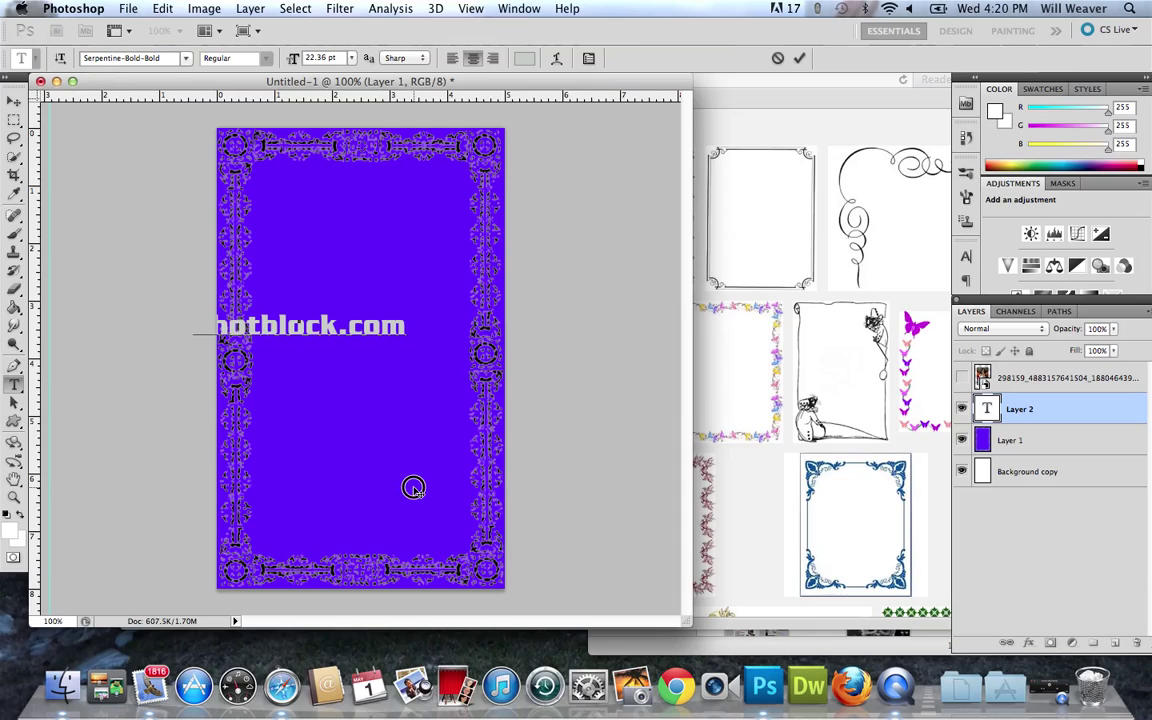
pyautogui.press('BackSpace')
pyautogui.press('BackSpace')
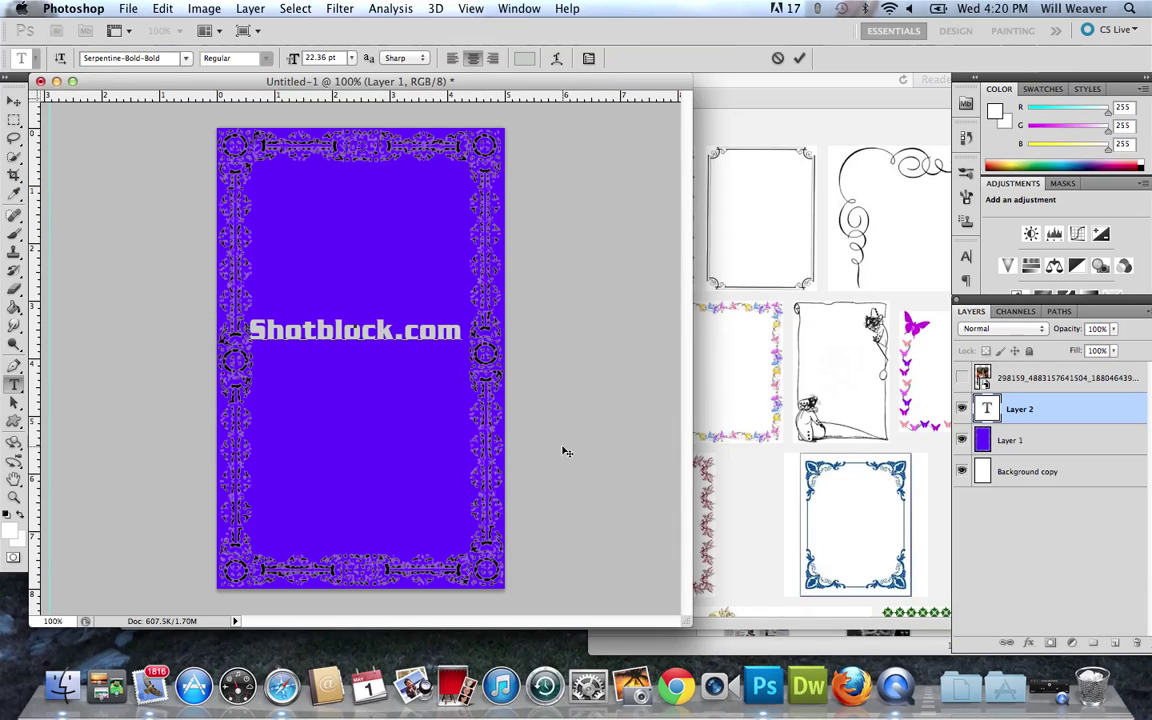
pyautogui.click(8, 101)
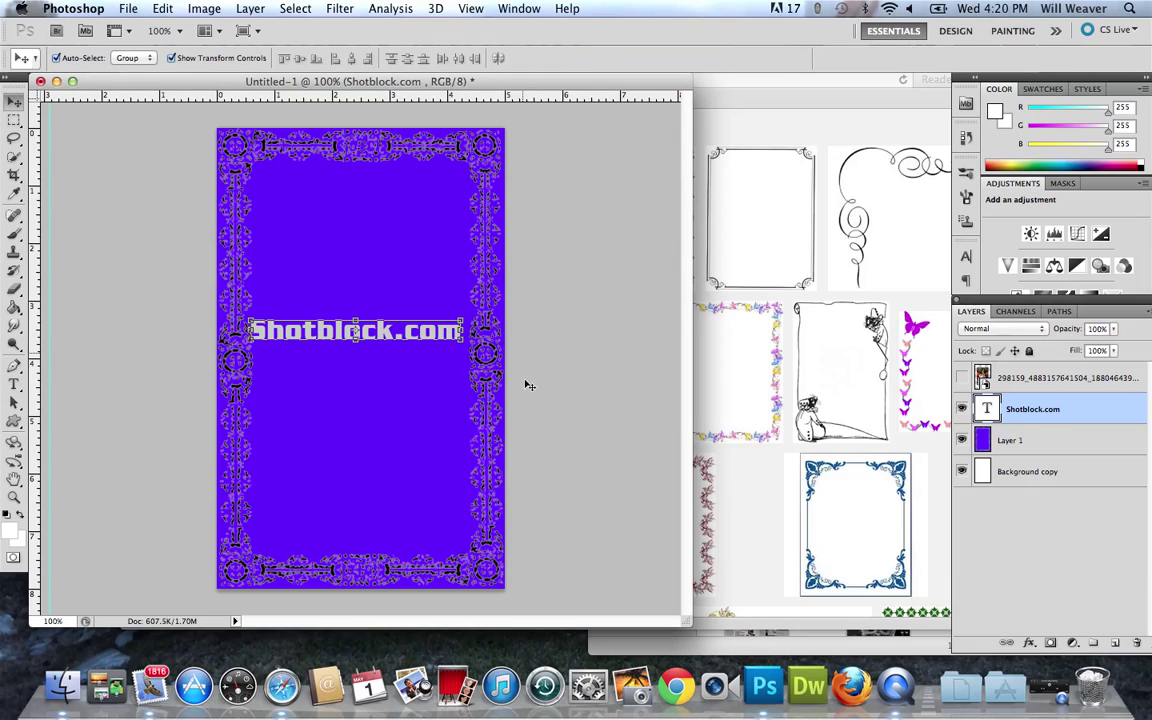
pyautogui.click(411, 450)
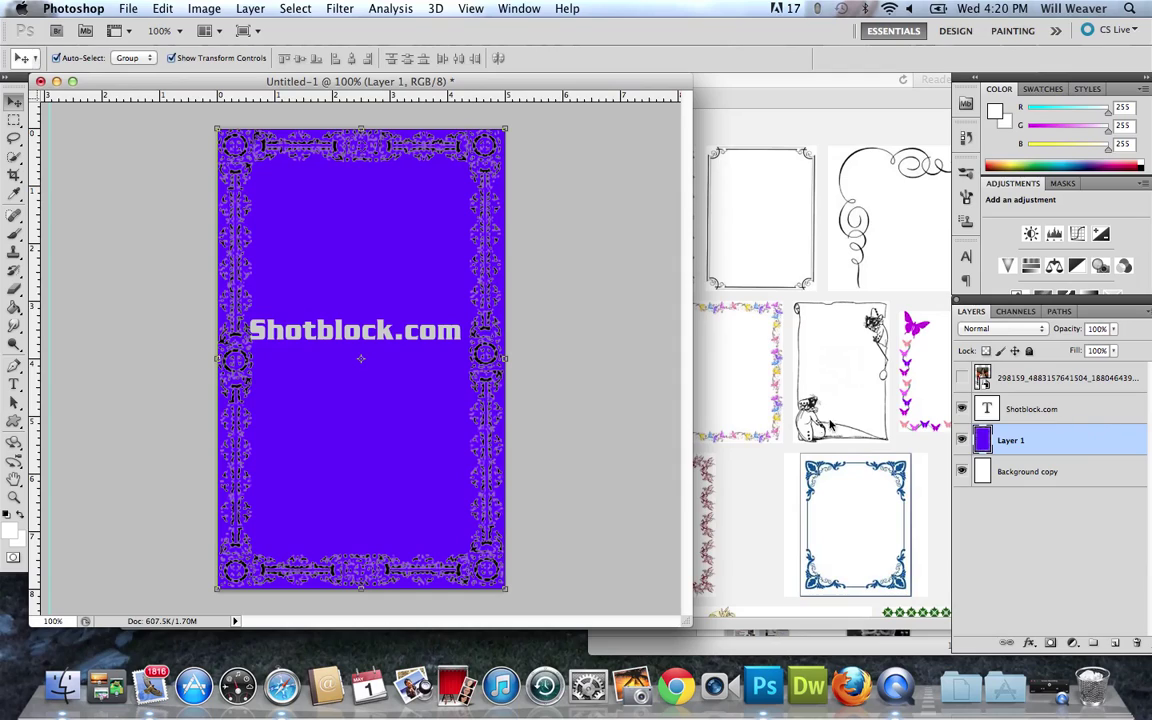
# Give the Shotblock.com layer a dark maroon Color Overlay layer style.
pyautogui.click(1081, 408)
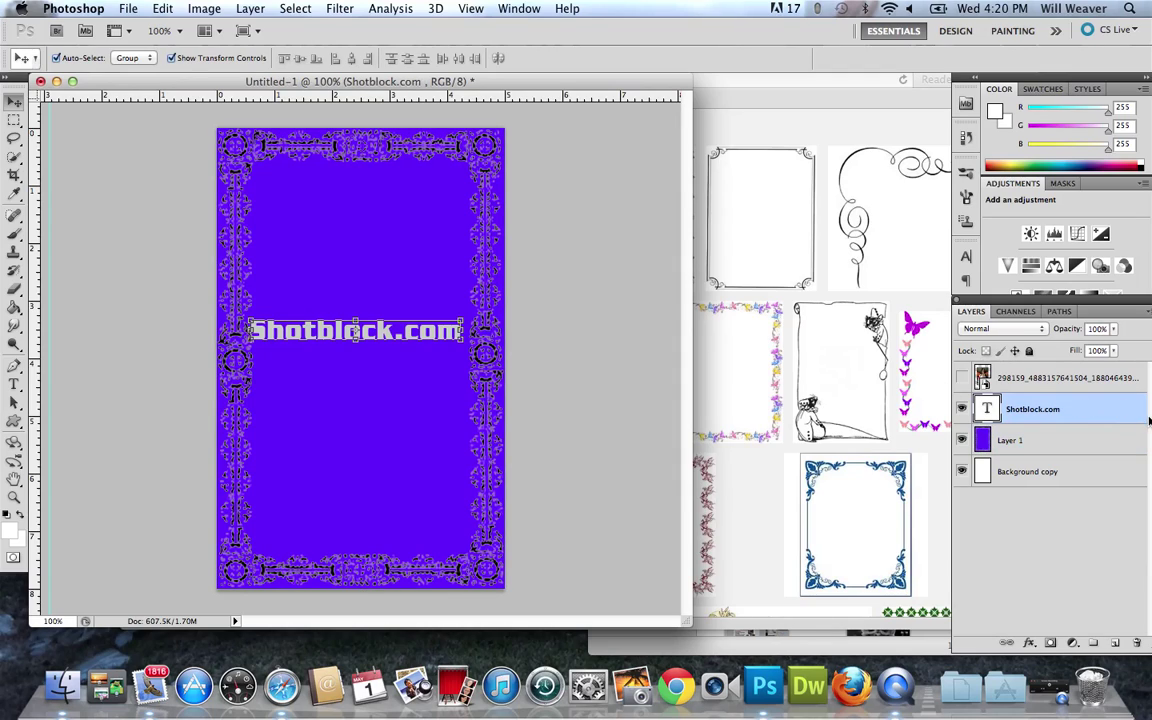
pyautogui.doubleClick(1126, 420)
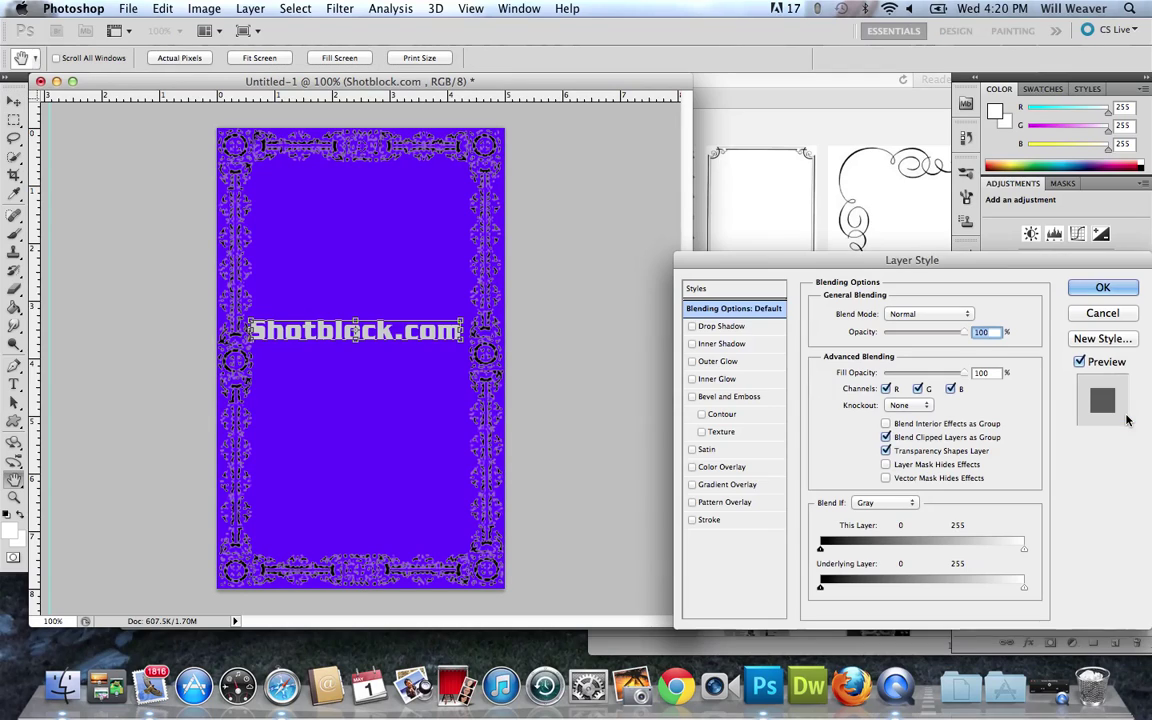
pyautogui.click(720, 467)
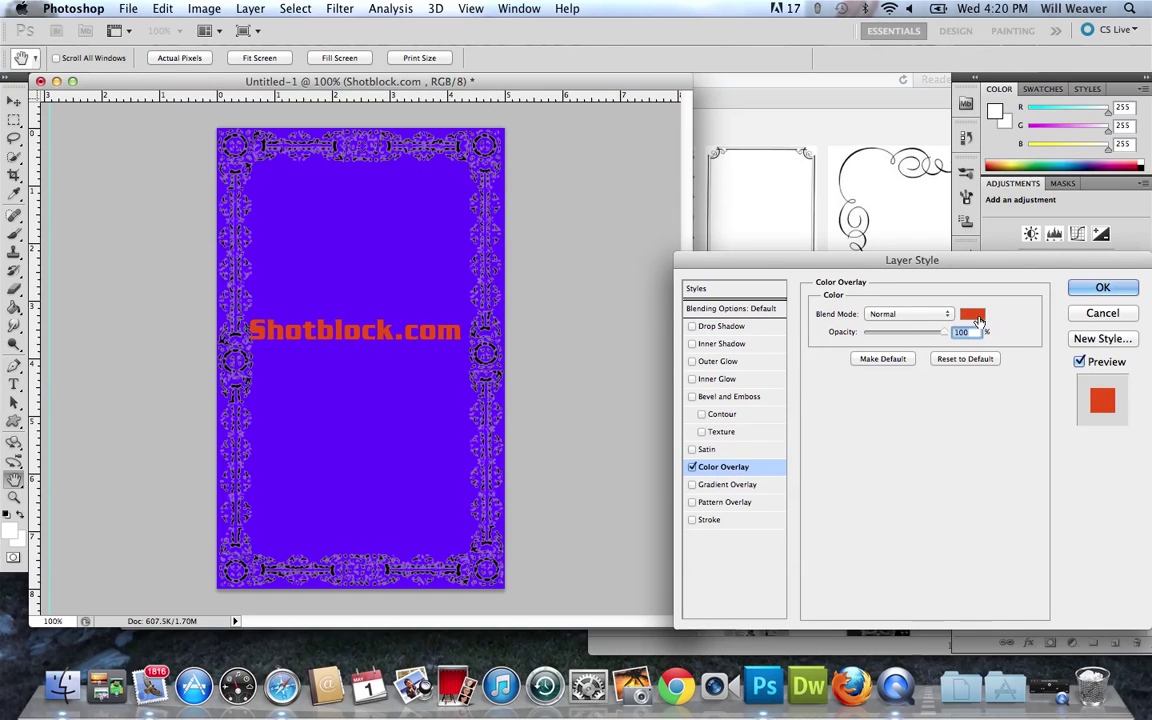
pyautogui.click(972, 314)
pyautogui.moveTo(759, 370)
pyautogui.mouseDown()
pyautogui.moveTo(818, 437)
pyautogui.moveTo(838, 361)
pyautogui.mouseUp()
pyautogui.moveTo(930, 343); pyautogui.dragTo(928, 333)
pyautogui.moveTo(864, 360); pyautogui.dragTo(871, 457)
pyautogui.click(1075, 314)
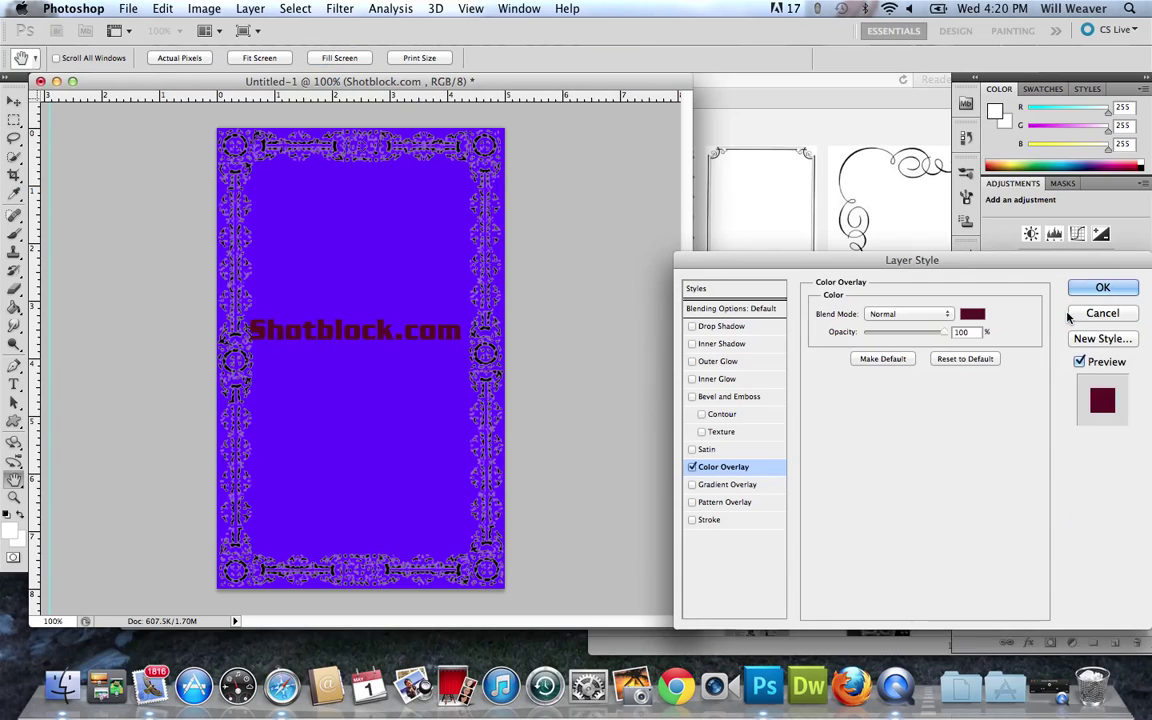
pyautogui.click(1087, 291)
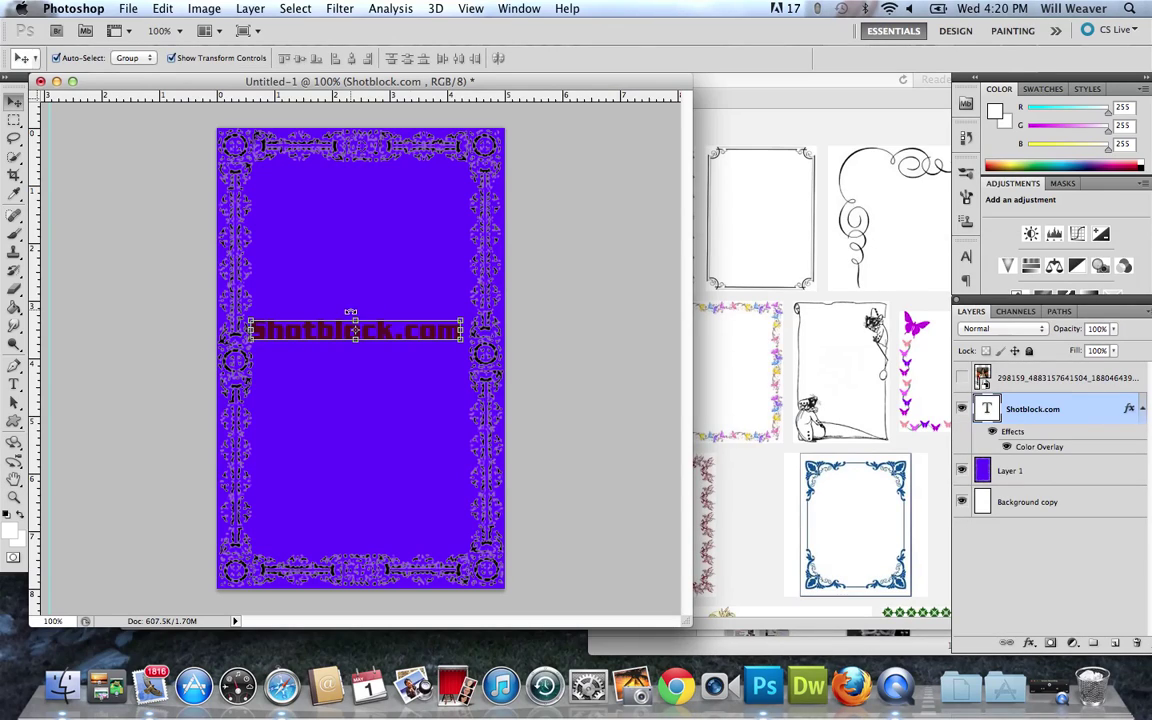
pyautogui.click(297, 145)
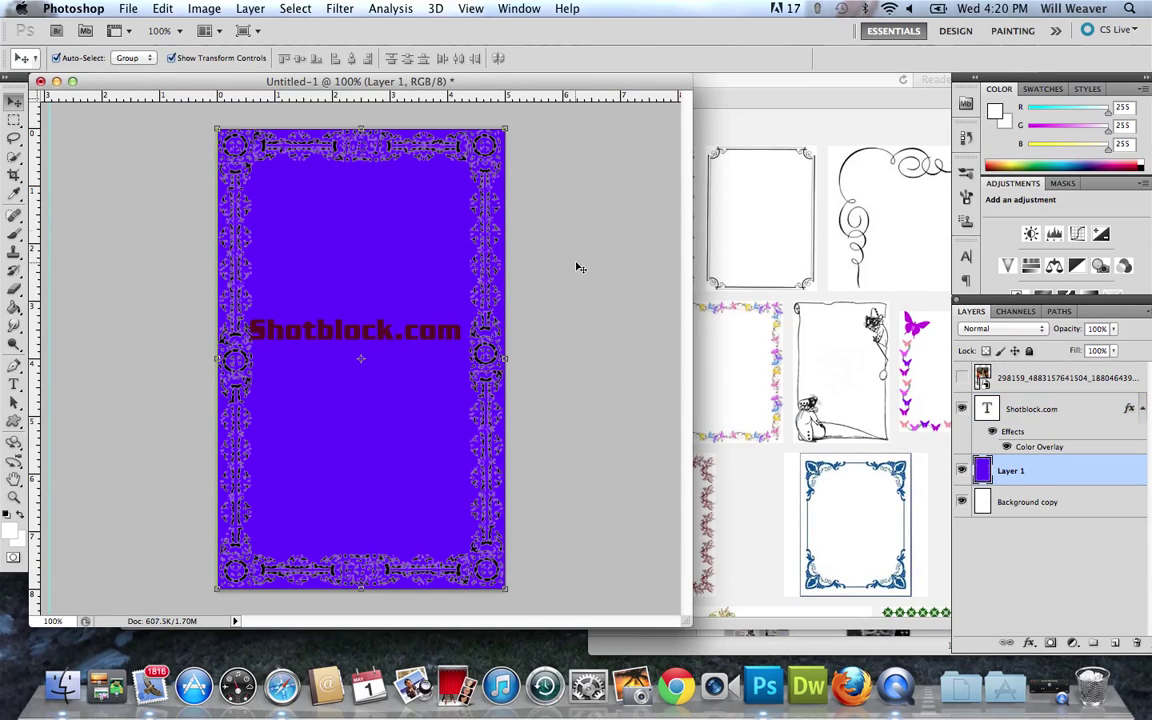
pyautogui.click(379, 337)
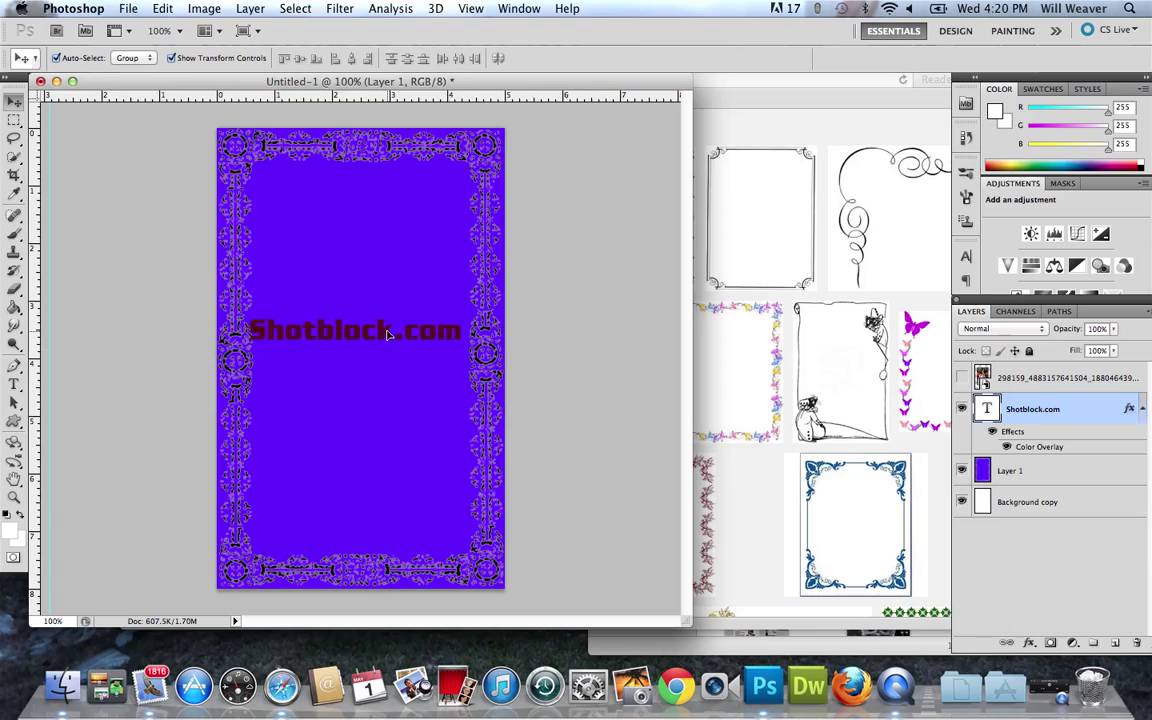
# Search YouTube in Safari for 'displacement map'.
pyautogui.click(535, 330)
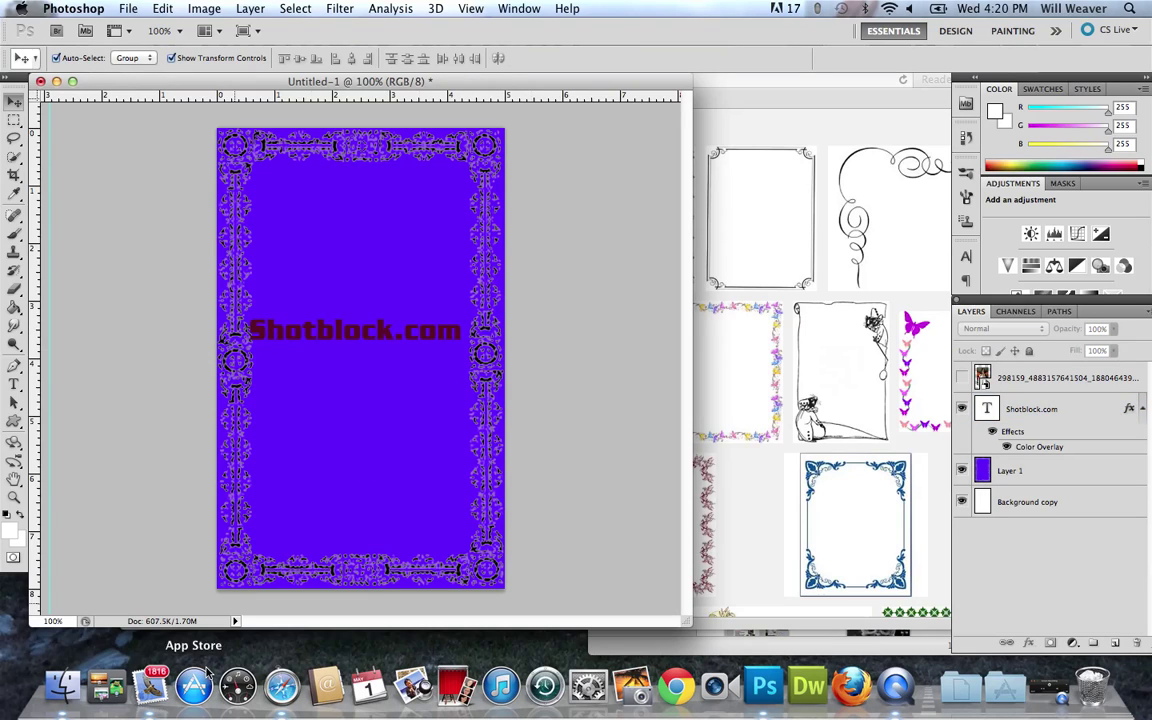
pyautogui.click(284, 687)
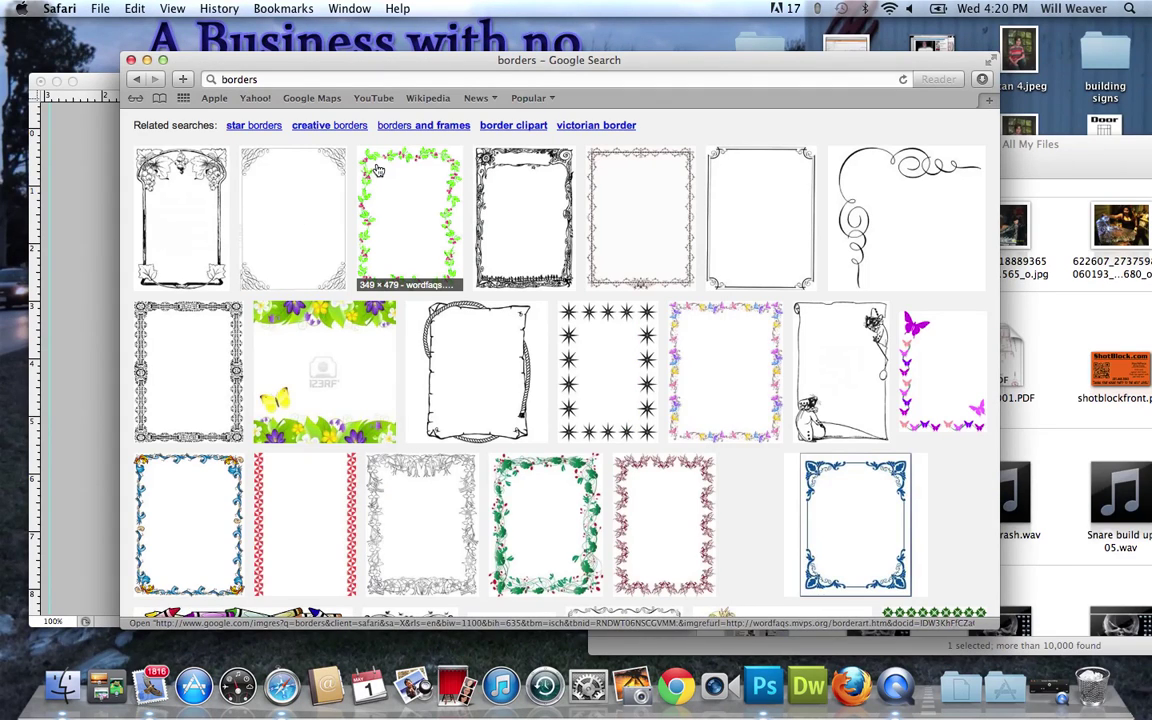
pyautogui.click(373, 98)
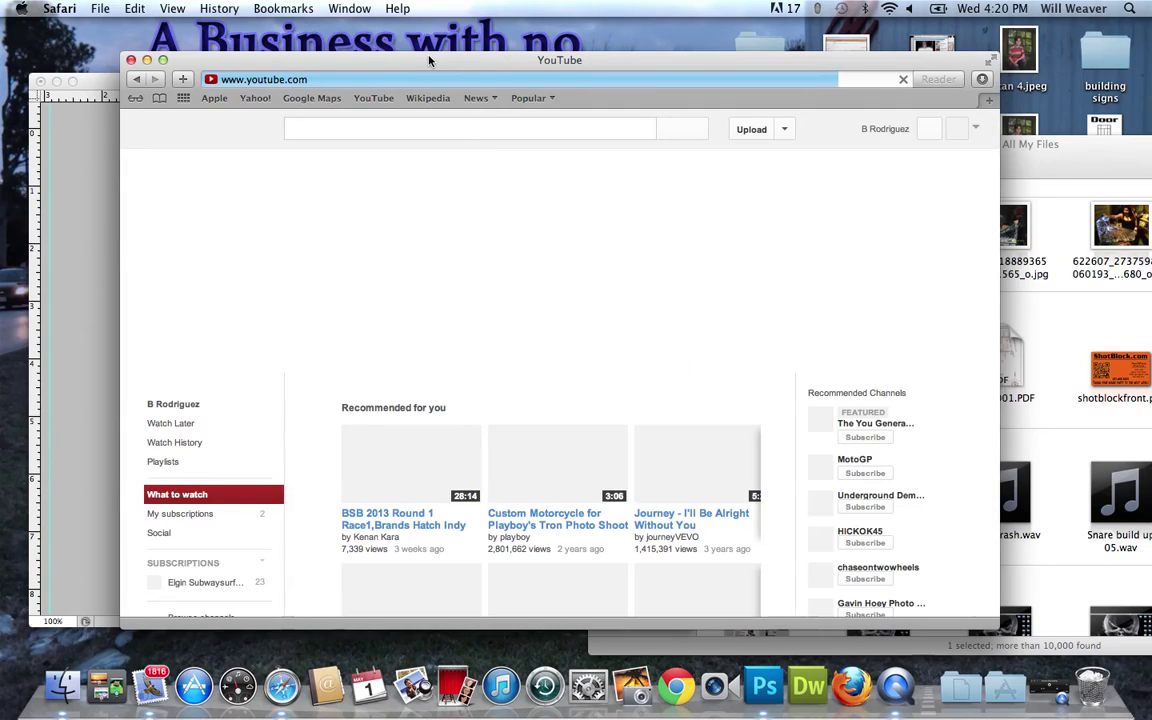
pyautogui.moveTo(428, 60); pyautogui.dragTo(403, 50)
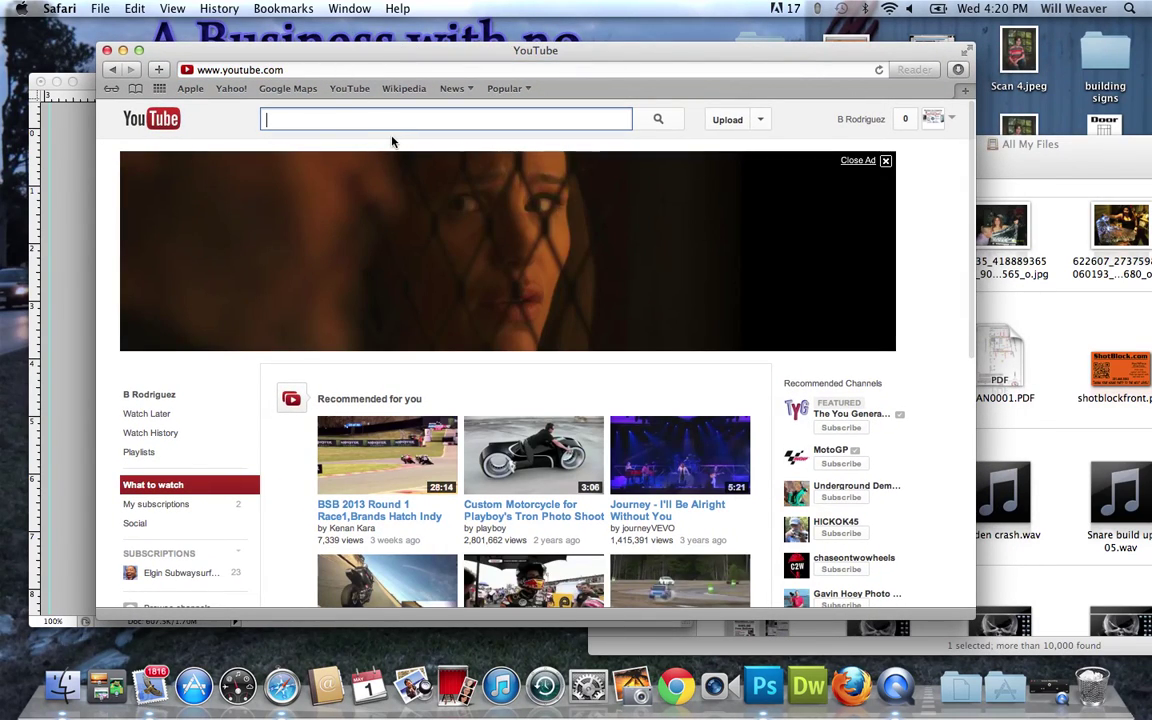
pyautogui.write('displa')
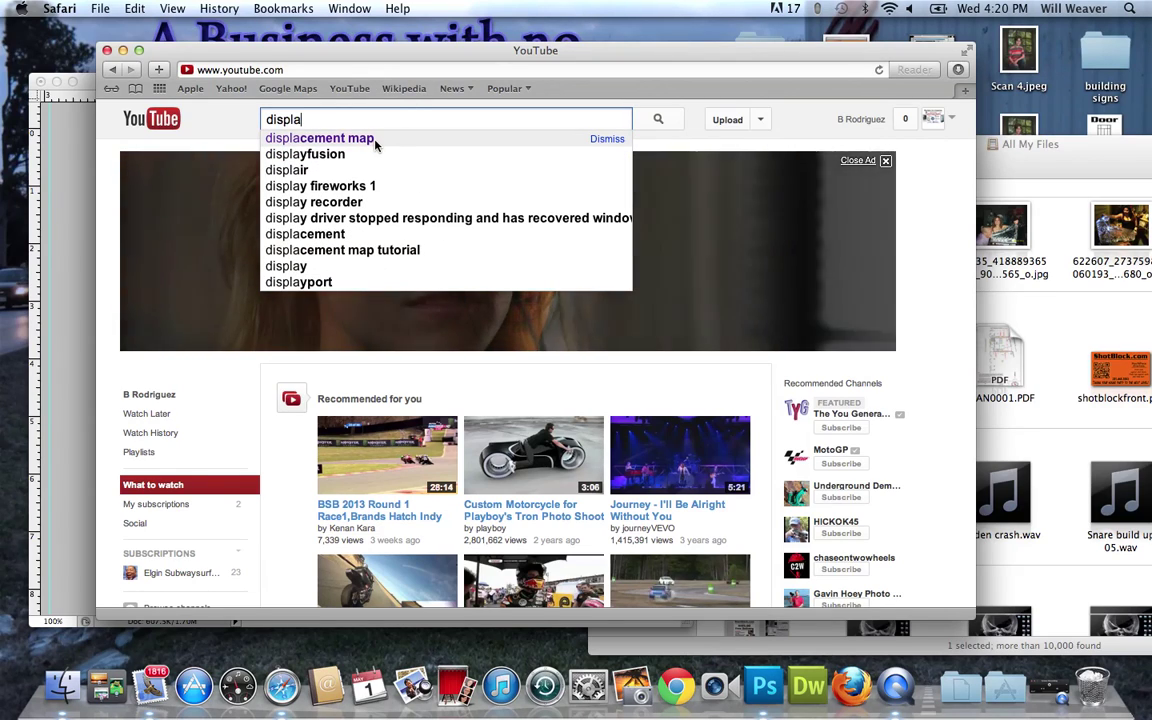
pyautogui.click(375, 141)
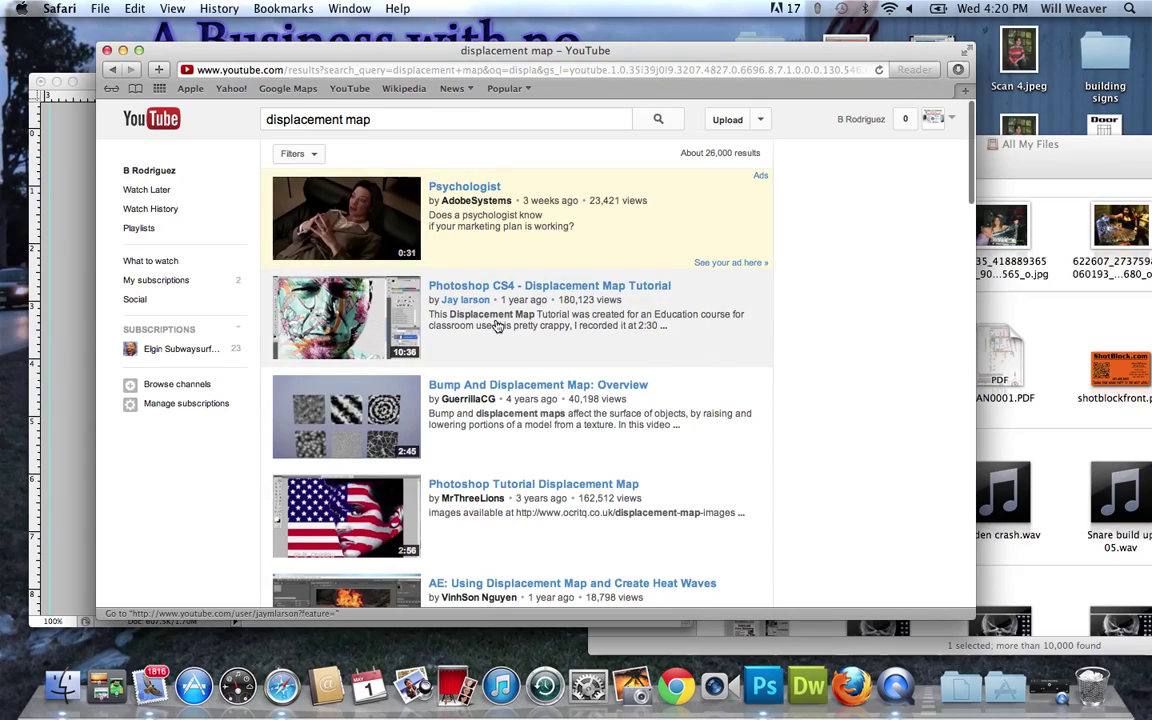
# Scroll through the first and second results pages, then return to page one.
pyautogui.scroll(-2, 359, 499)
pyautogui.scroll(-1, 359, 499)
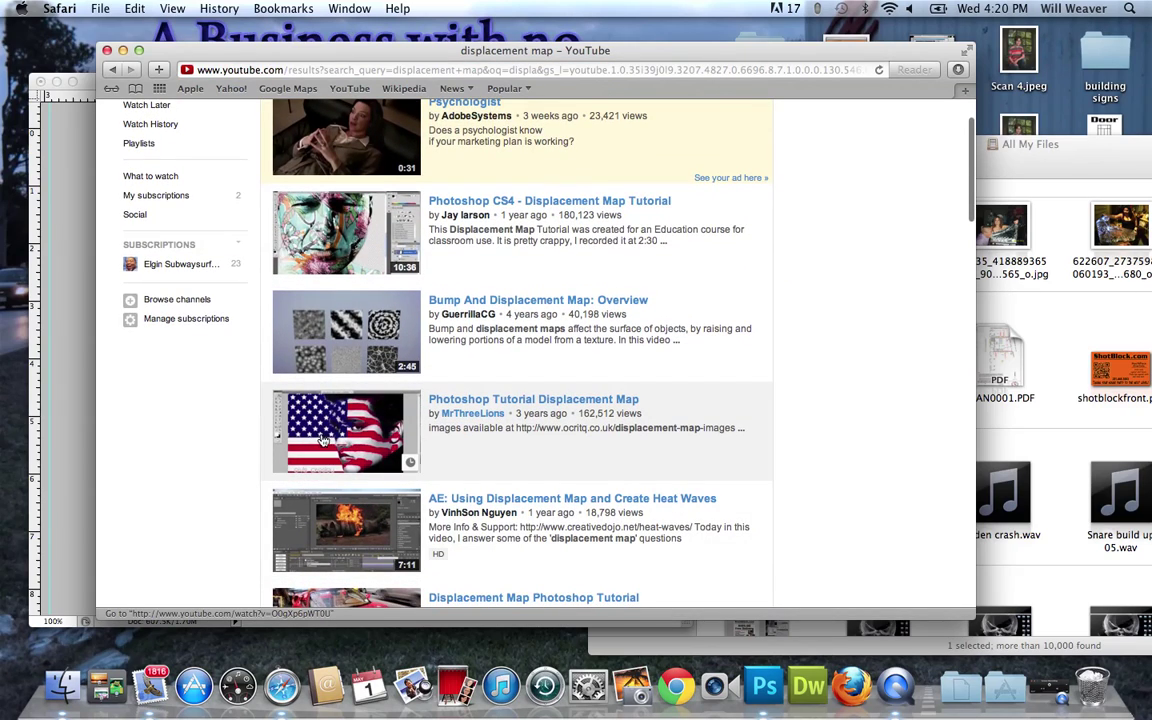
pyautogui.scroll(-15, 370, 484)
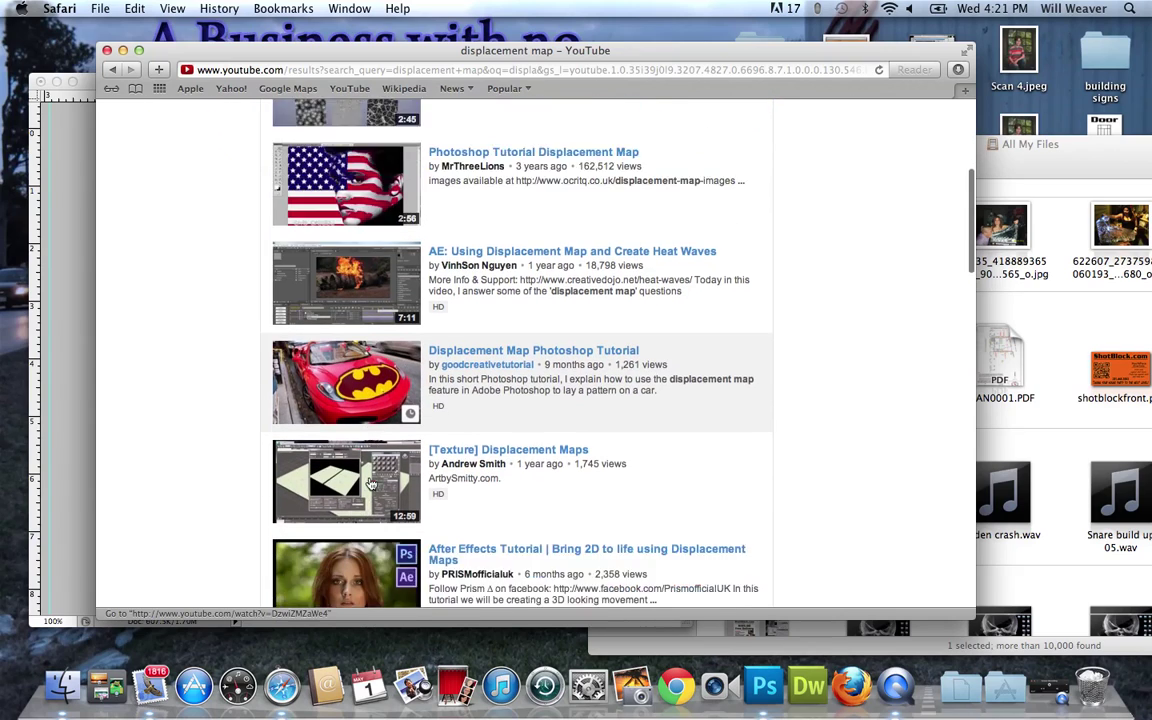
pyautogui.scroll(-3, 370, 484)
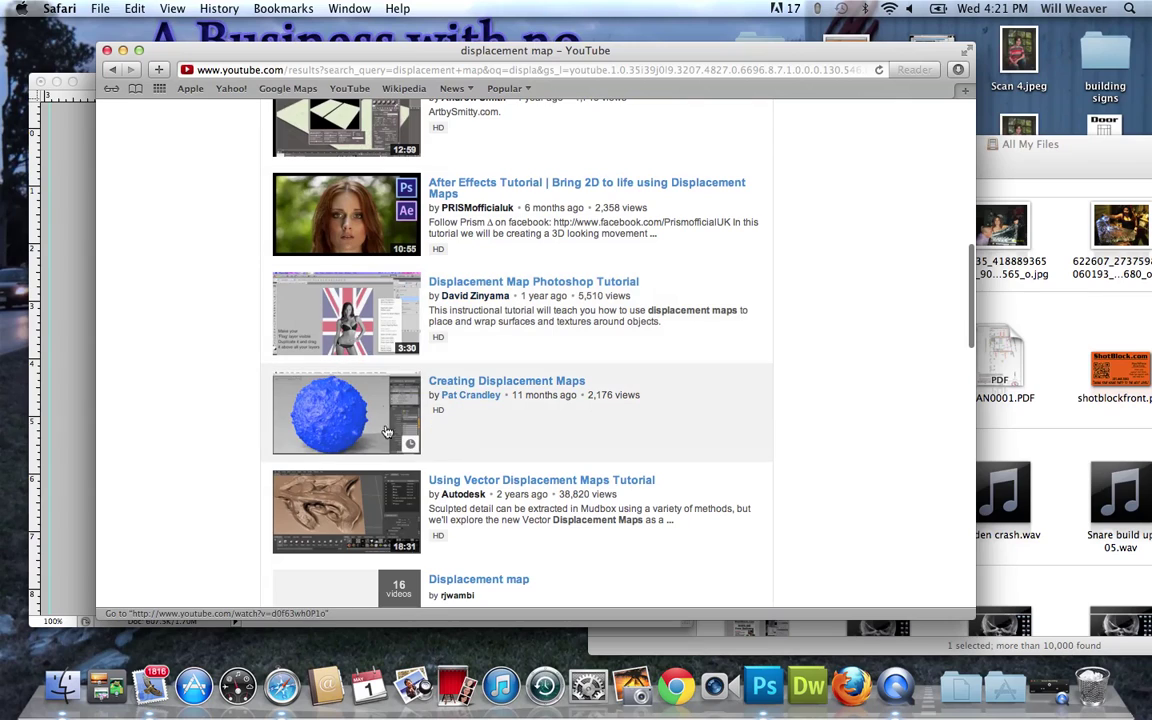
pyautogui.scroll(-10, 359, 343)
pyautogui.scroll(-19, 381, 440)
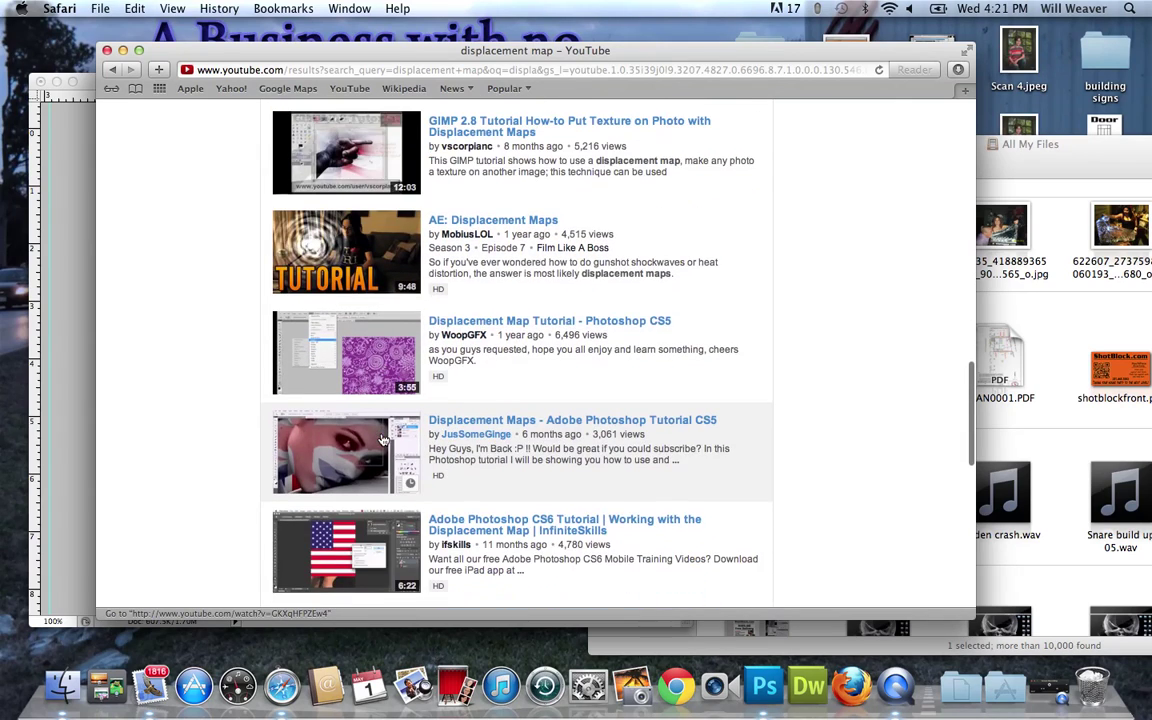
pyautogui.scroll(-5, 381, 440)
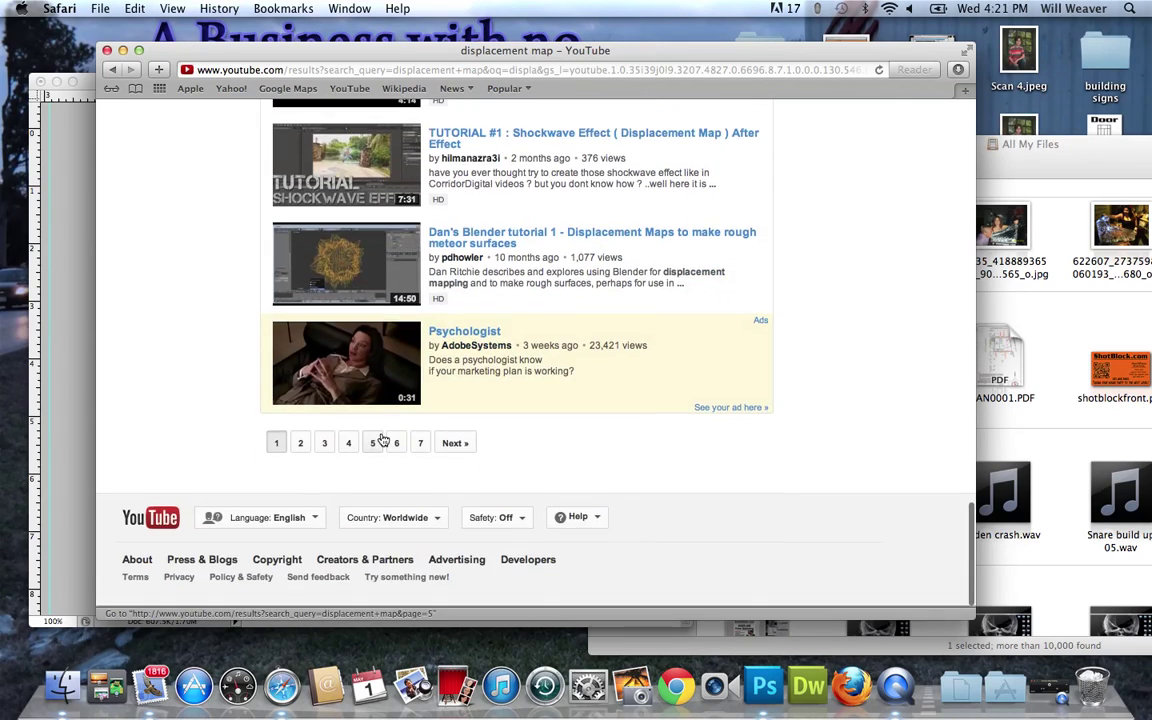
pyautogui.click(303, 445)
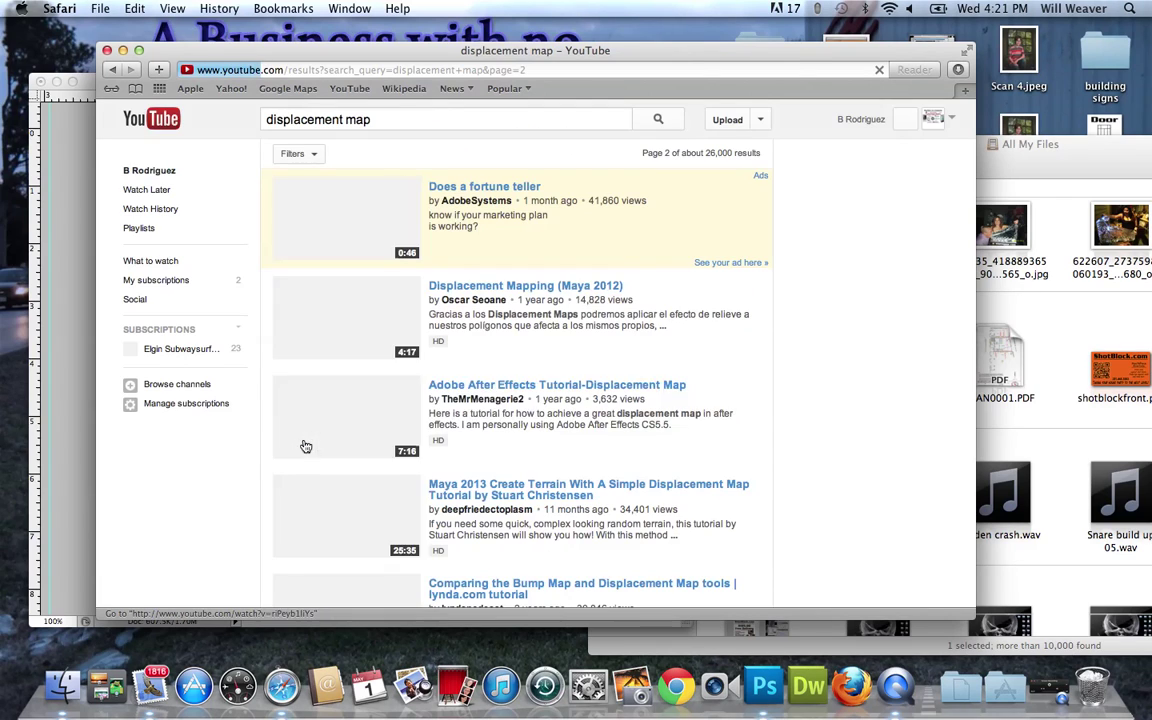
pyautogui.scroll(-10, 489, 432)
pyautogui.scroll(-20, 489, 432)
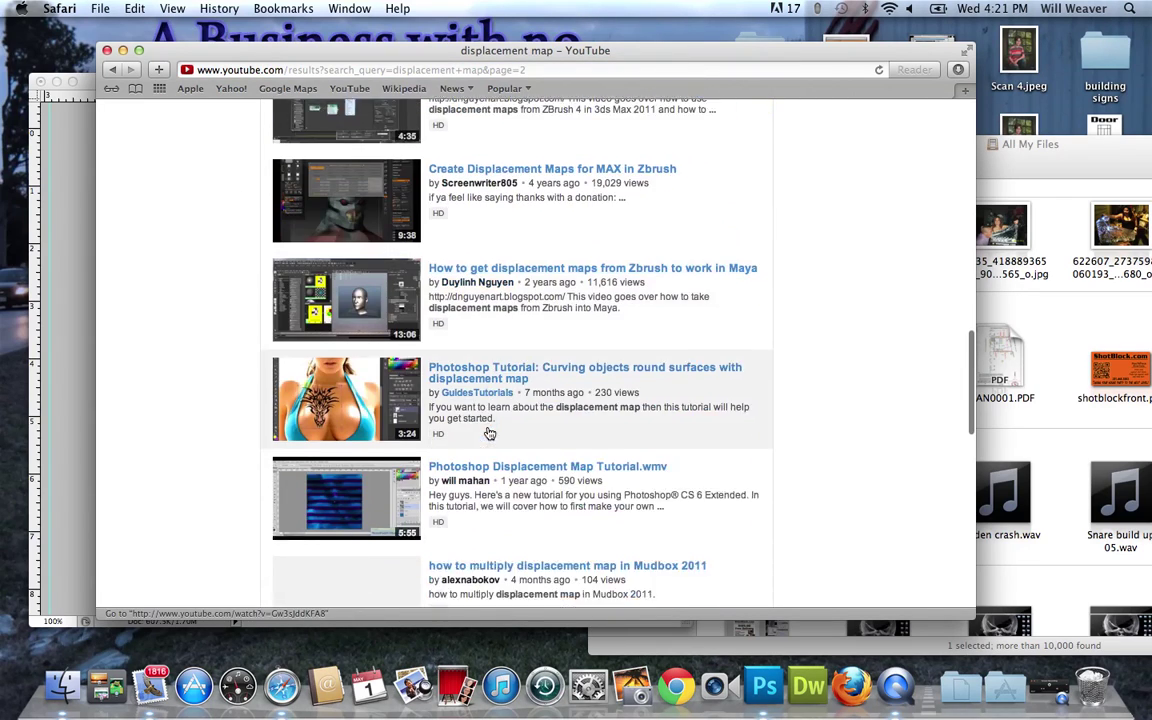
pyautogui.scroll(12, 489, 432)
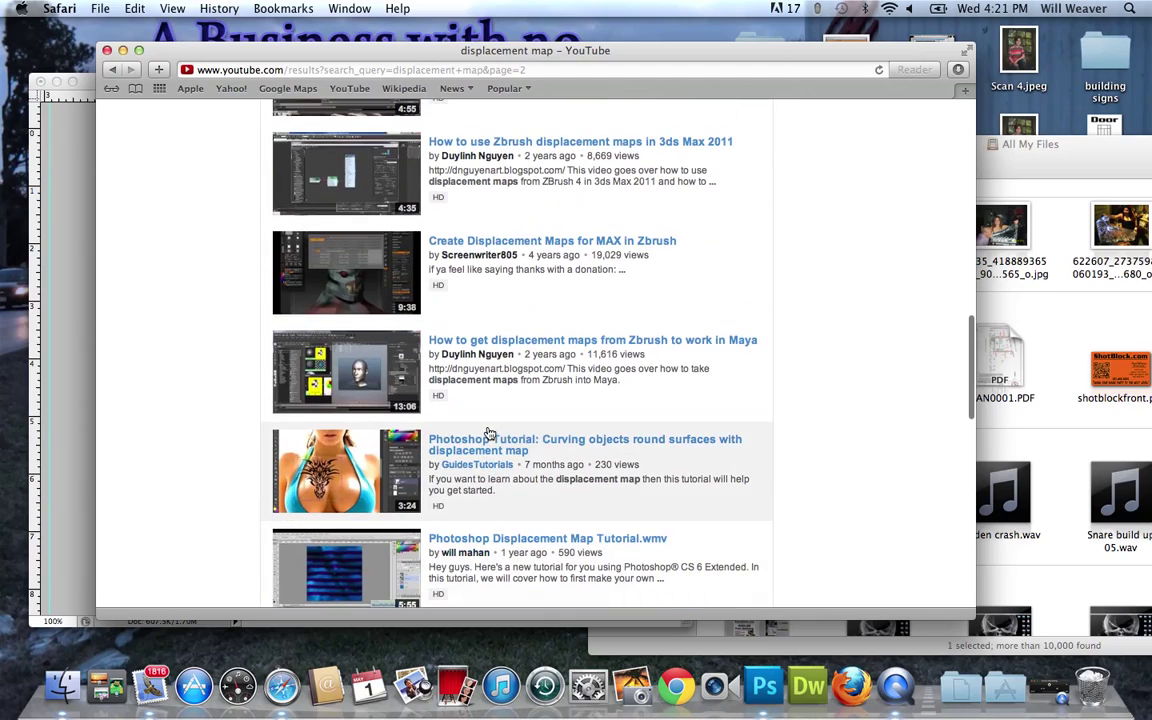
pyautogui.scroll(-20, 489, 432)
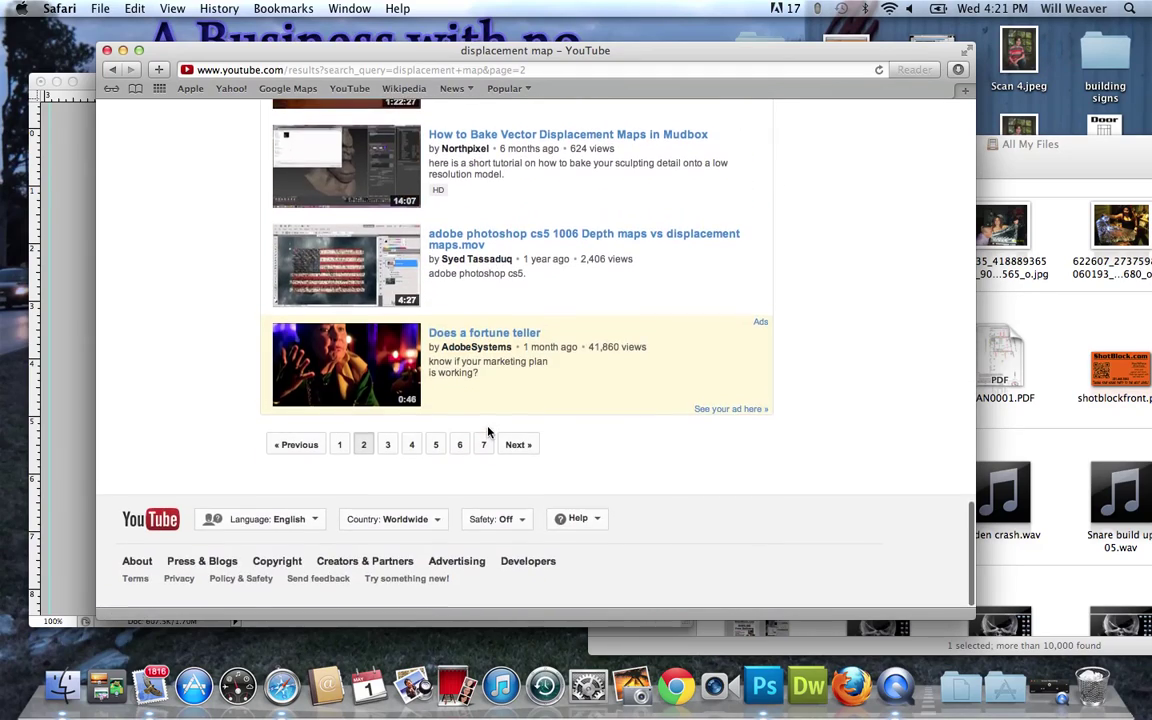
pyautogui.scroll(8, 489, 432)
pyautogui.scroll(20, 489, 432)
pyautogui.scroll(-20, 489, 432)
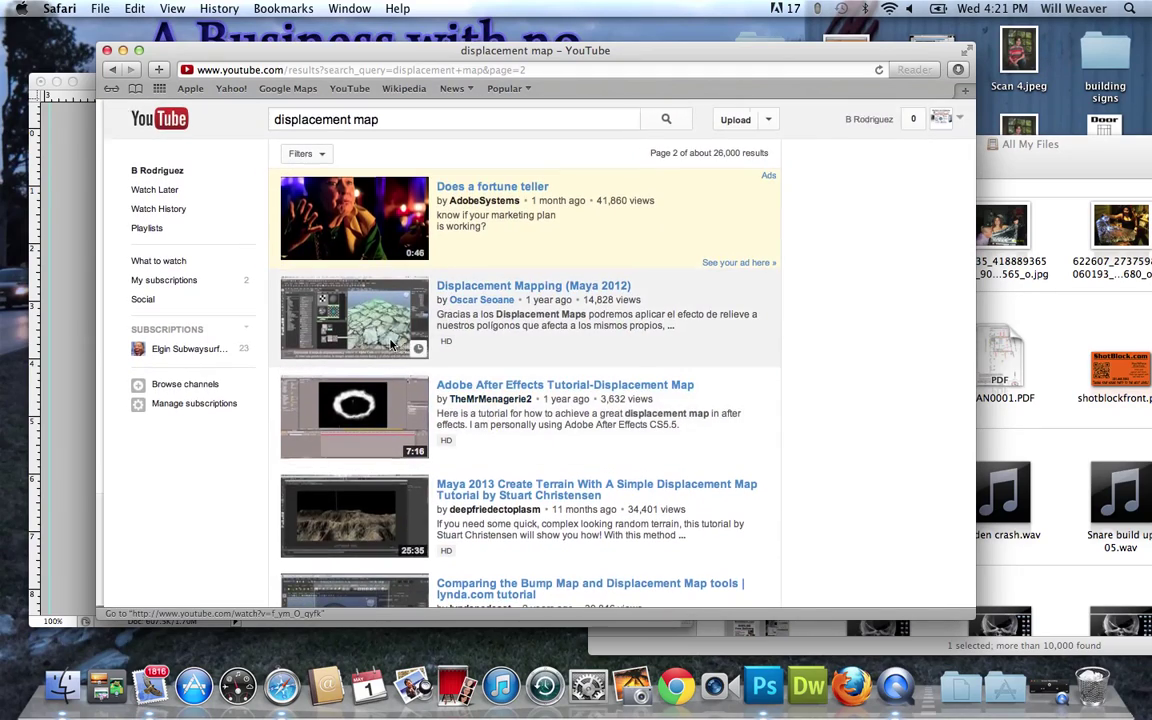
pyautogui.press('super+bracketleft')
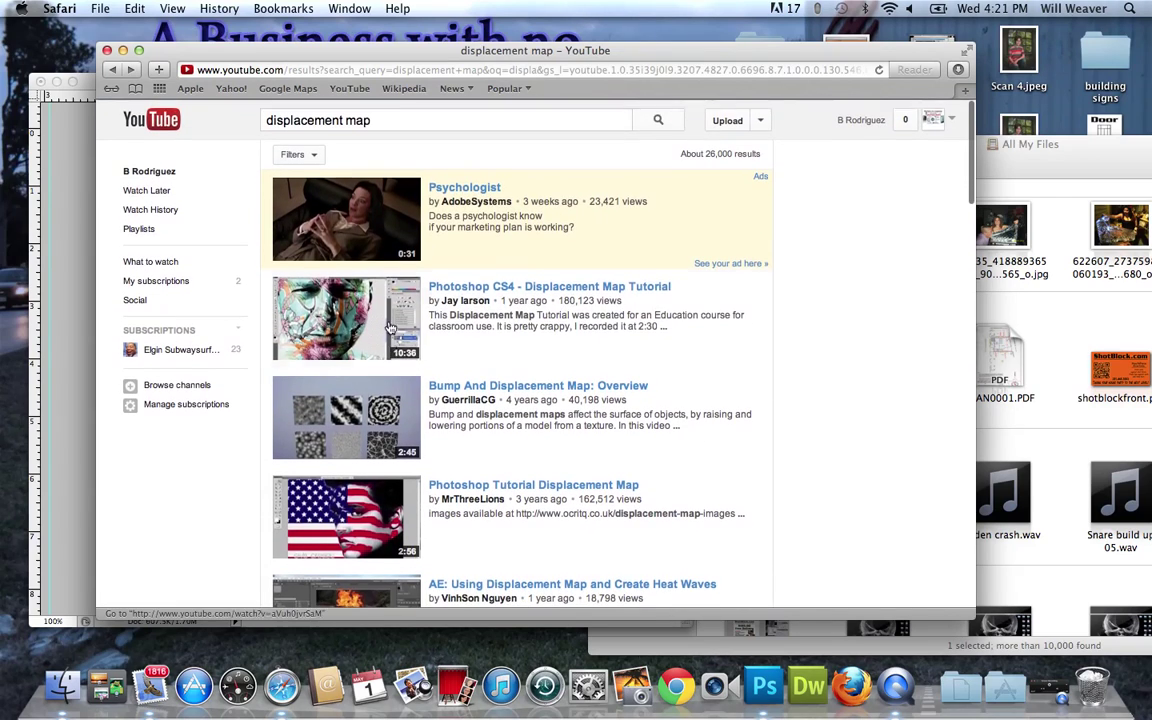
# Refine the YouTube search to 'displacement map photoshop'.
pyautogui.click(384, 121)
pyautogui.write('pho')
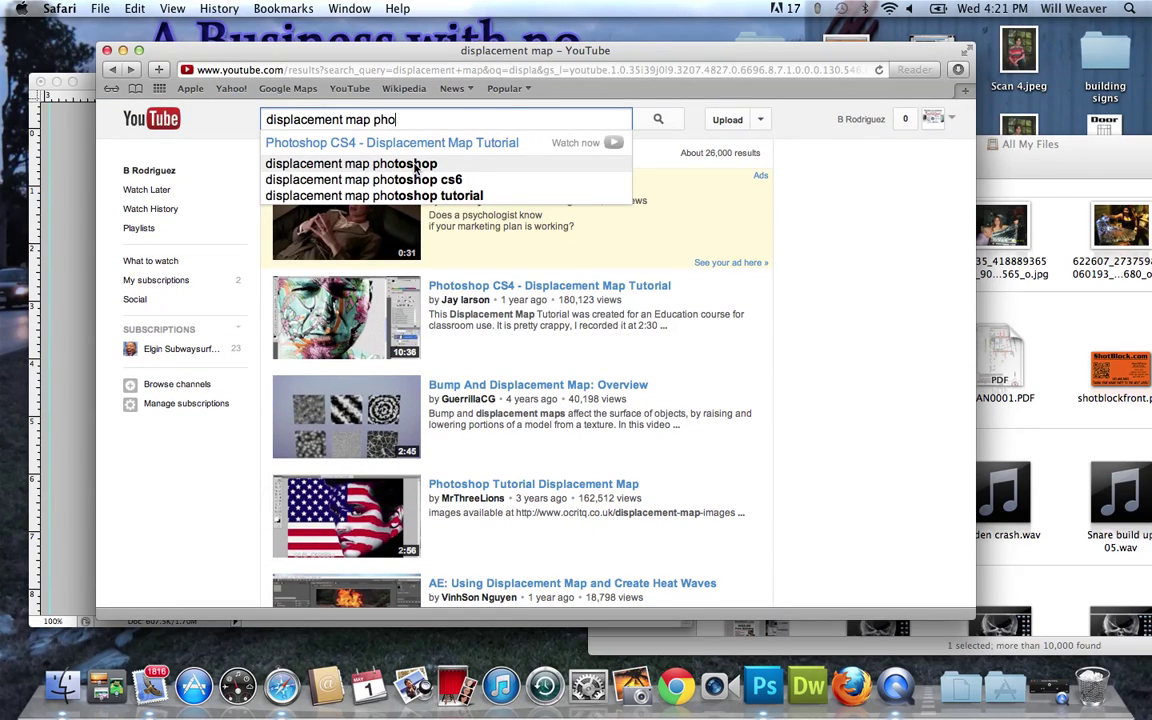
pyautogui.click(416, 164)
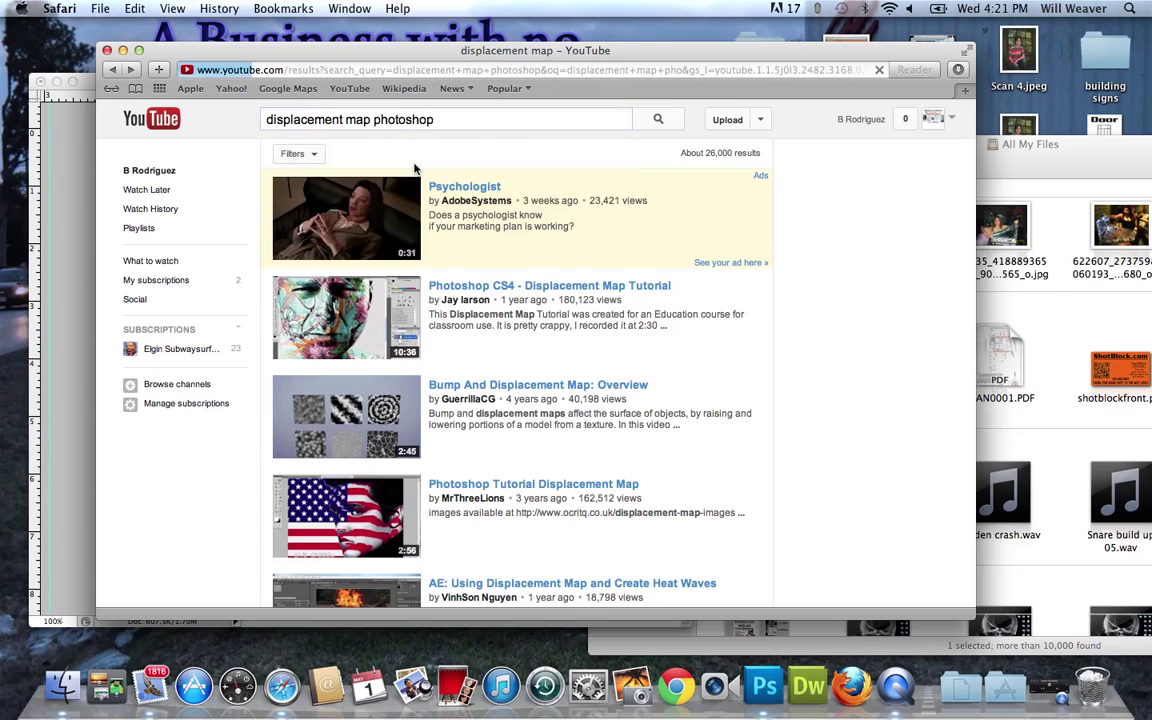
# Open the 'photoshop cs5 tutorial Displacement effect' video (2:53) from the results.
pyautogui.scroll(-2, 468, 375)
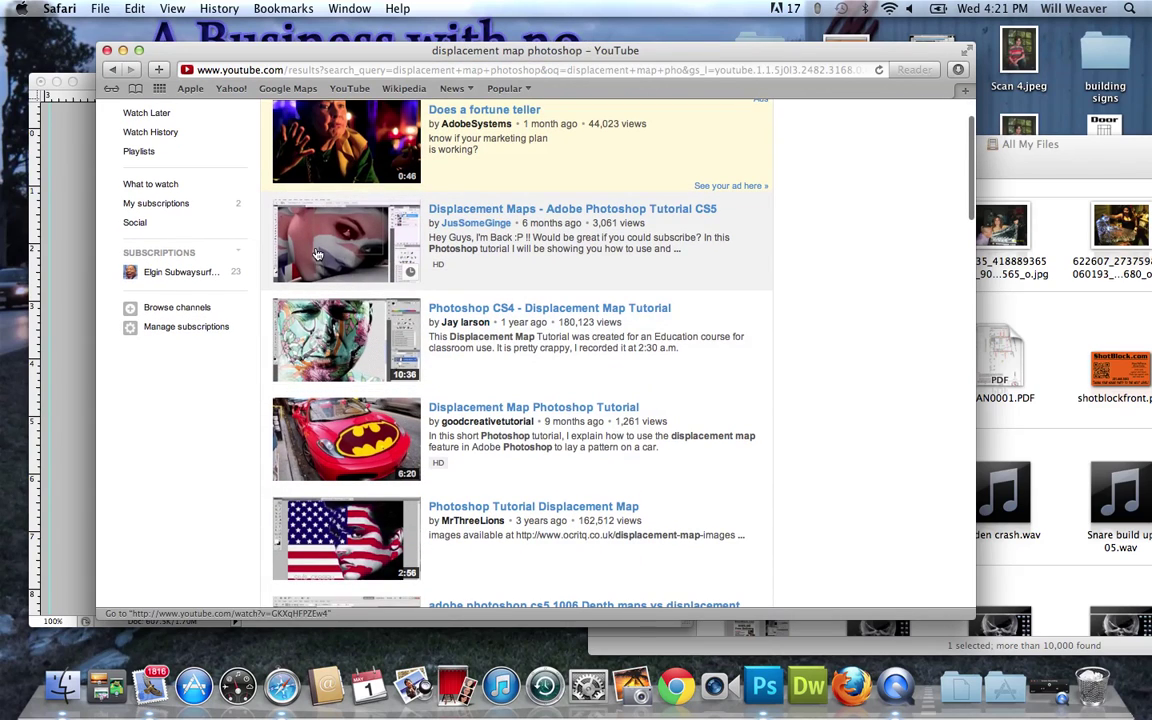
pyautogui.scroll(-5, 458, 435)
pyautogui.scroll(-8, 456, 440)
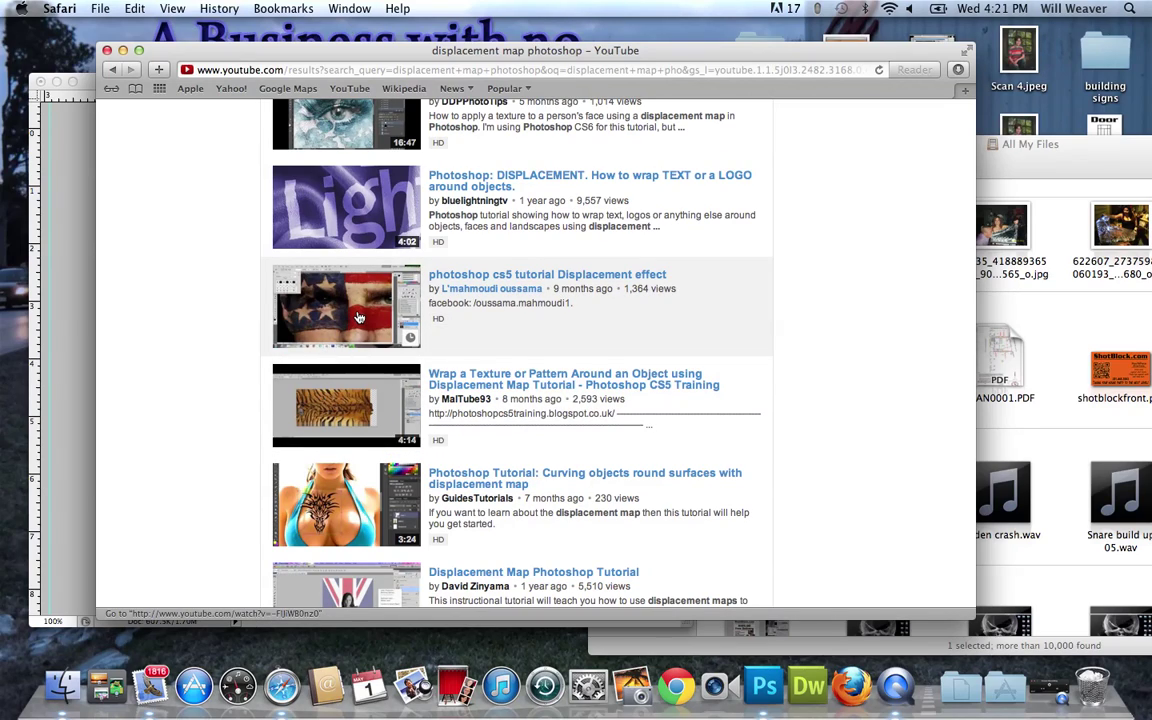
pyautogui.click(358, 317)
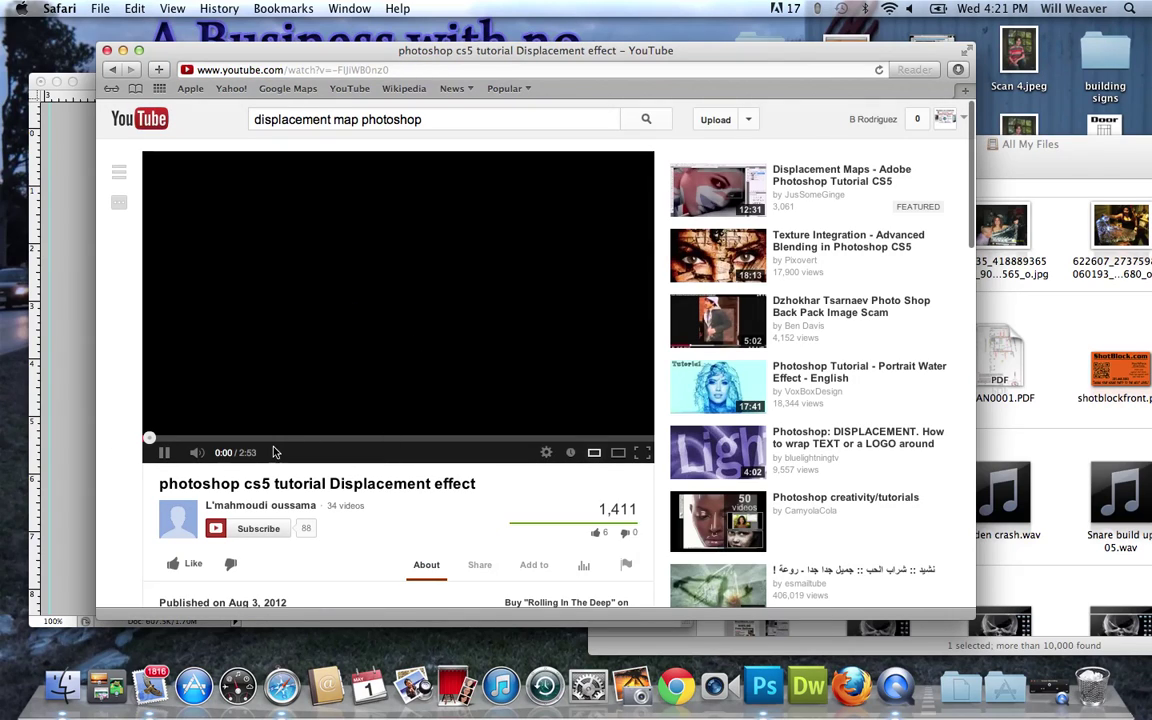
# Skim the tutorial from 0:15 through to the finished flag-painted face near 2:07.
pyautogui.click(197, 441)
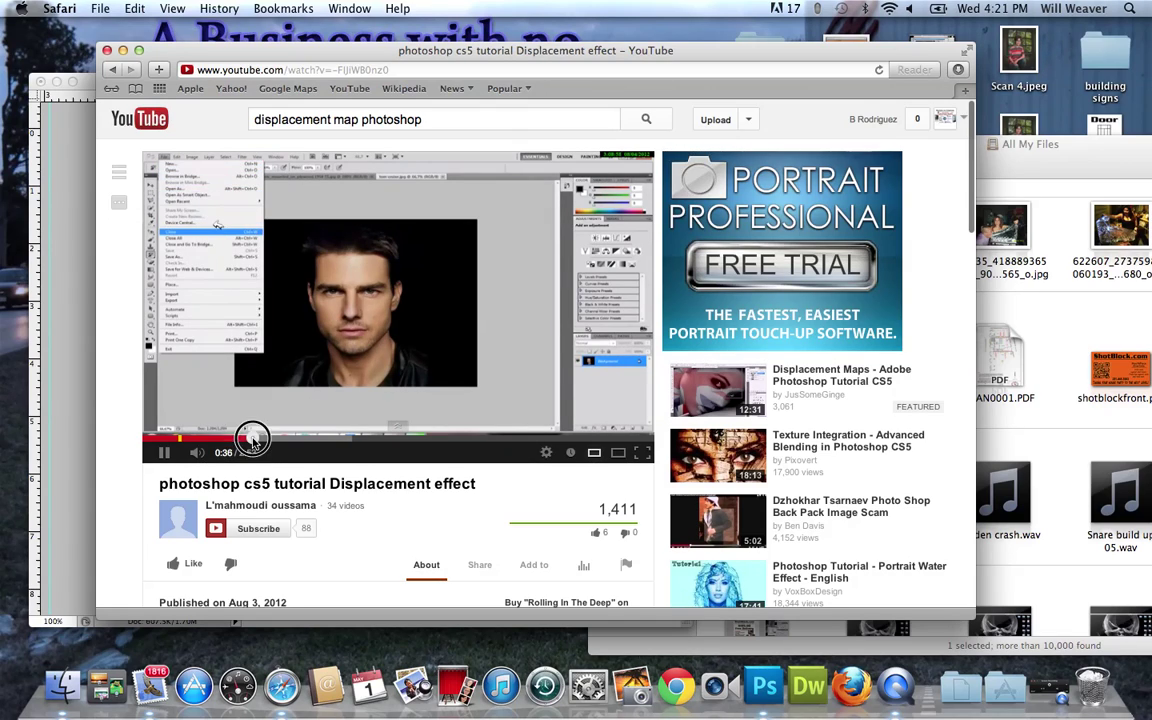
pyautogui.click(252, 439)
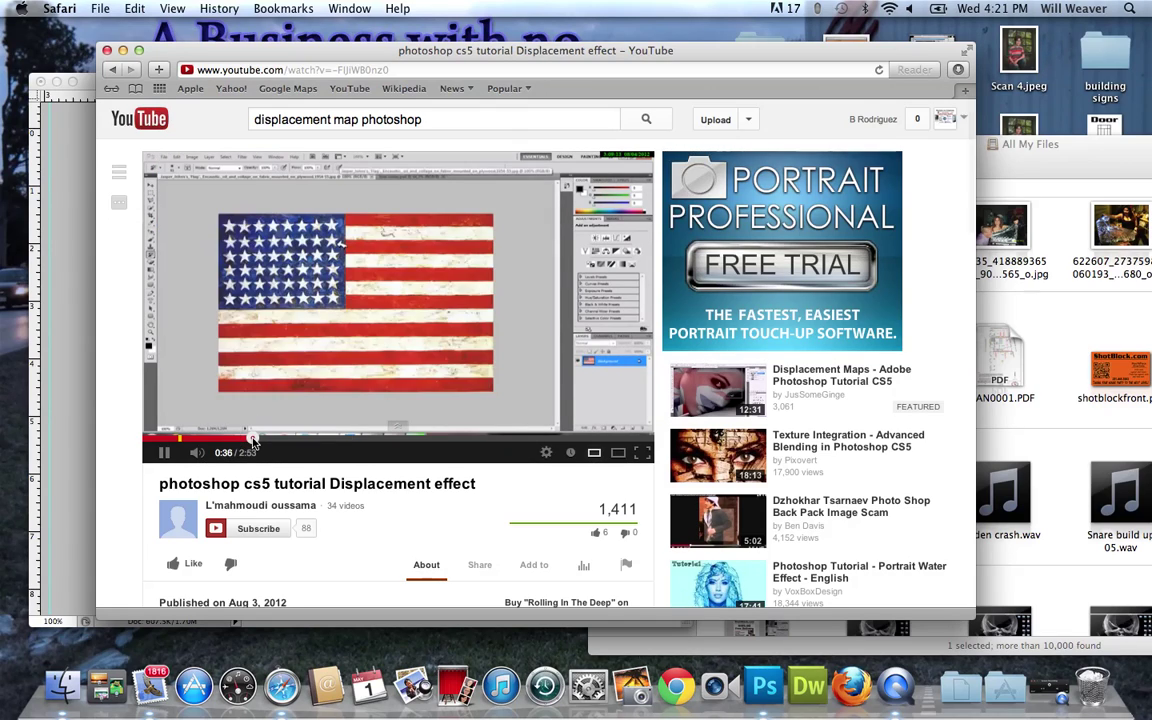
pyautogui.click(275, 439)
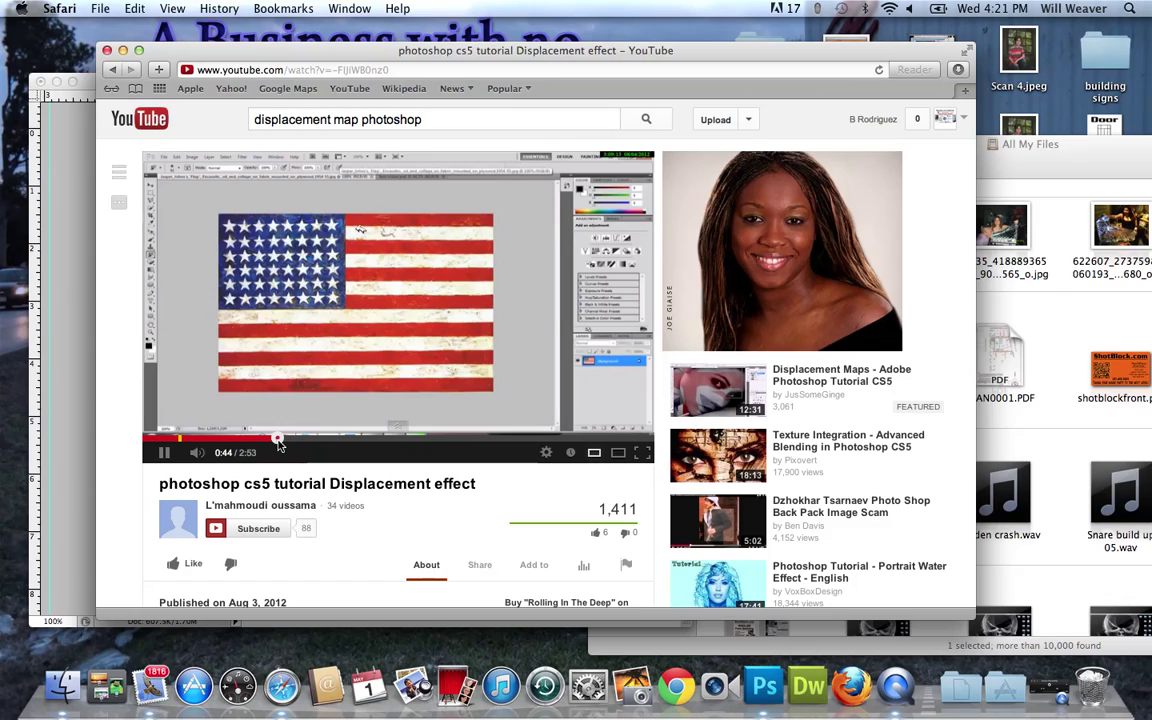
pyautogui.click(330, 439)
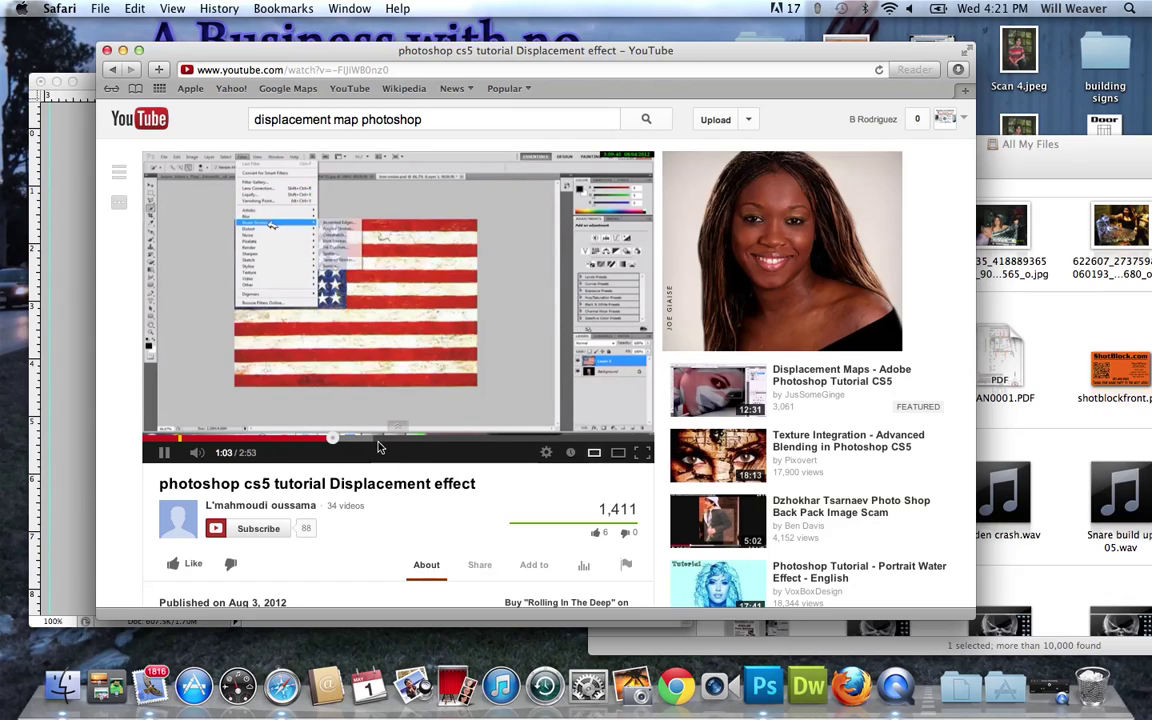
pyautogui.click(414, 439)
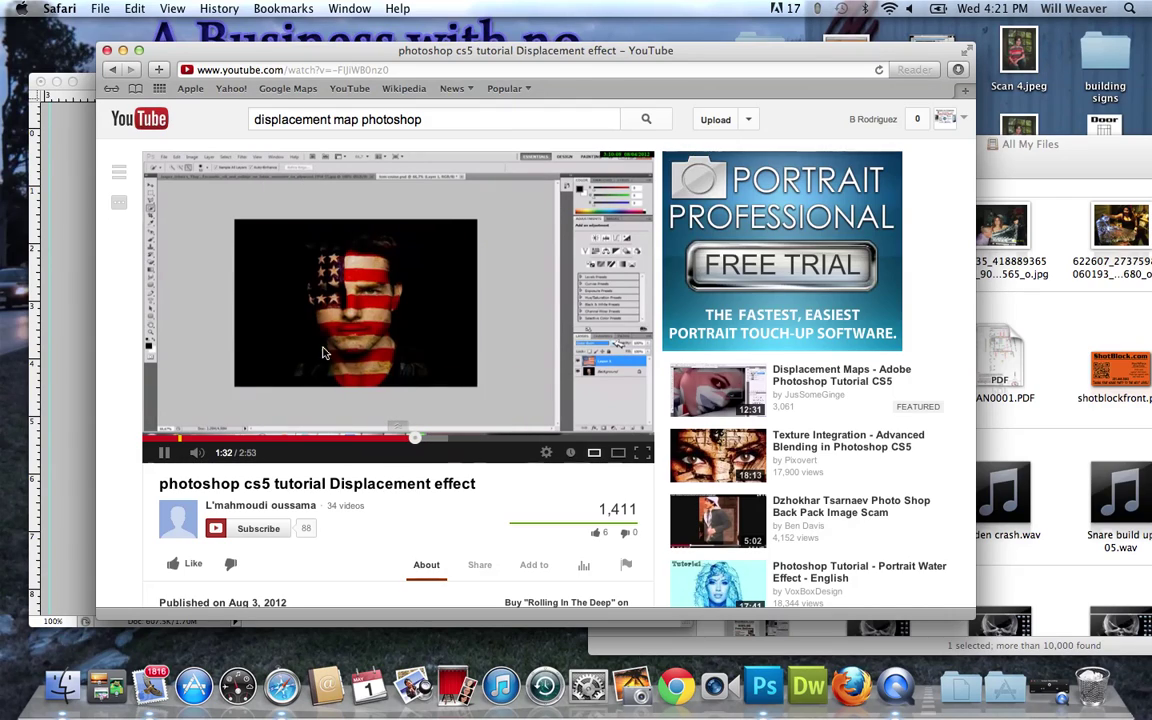
pyautogui.click(474, 439)
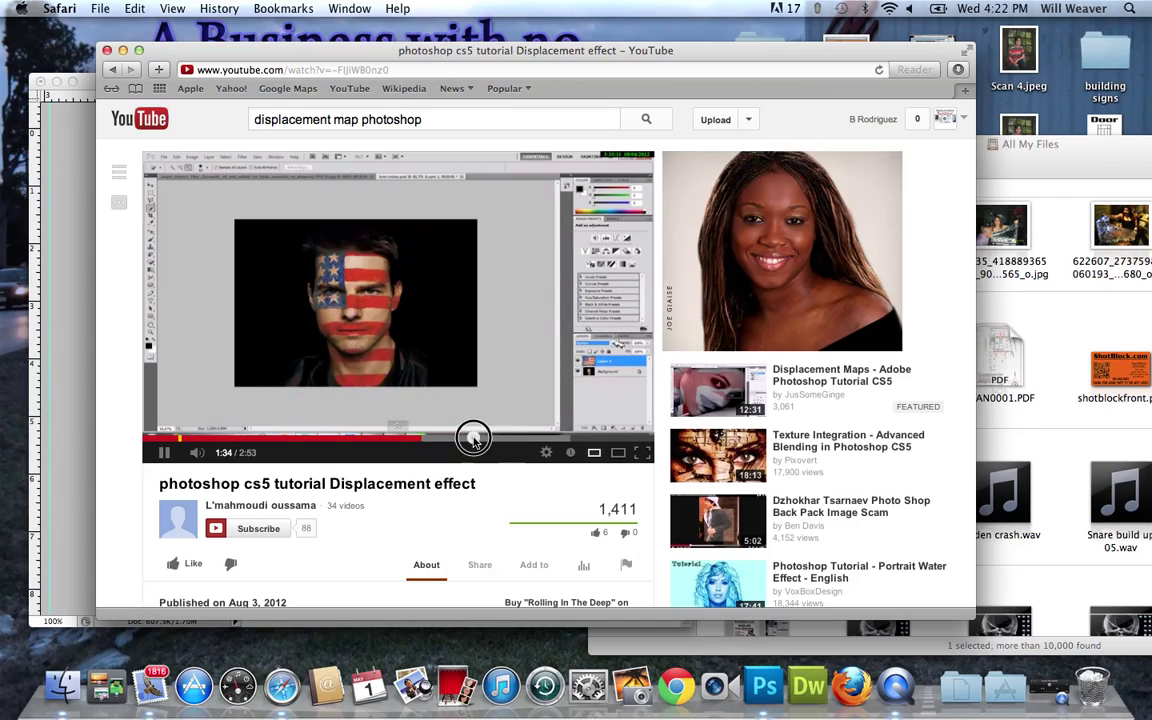
pyautogui.click(515, 440)
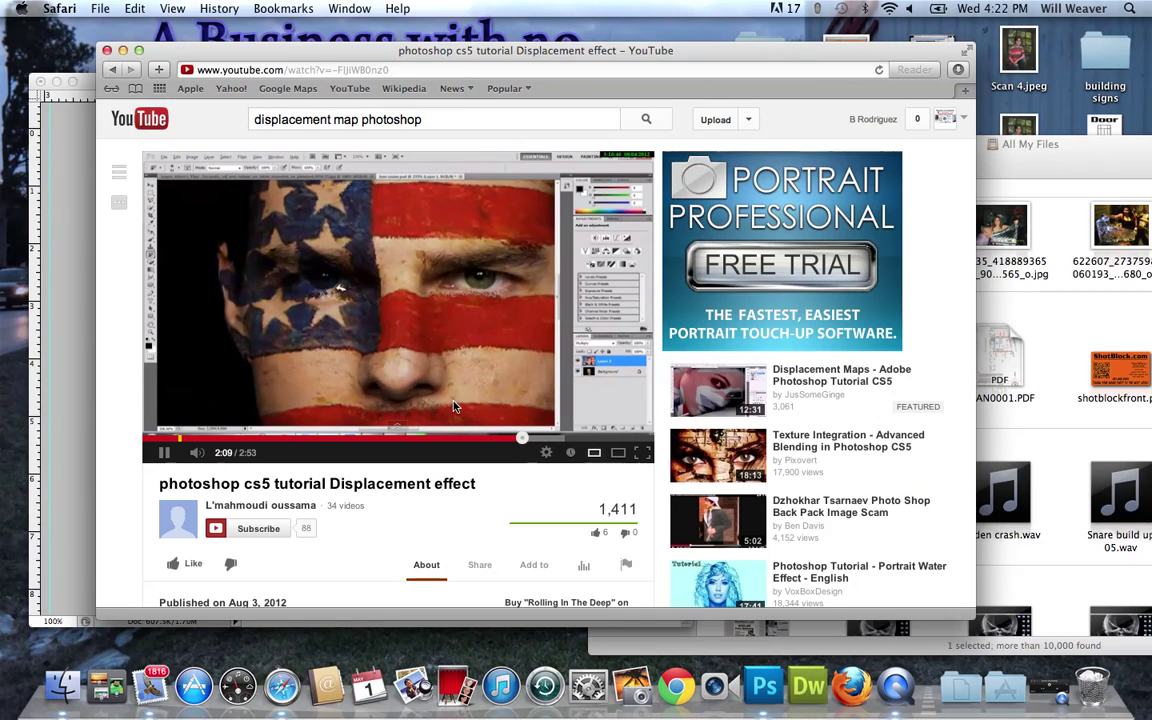
# Scroll the video page, then go back to the 'displacement map photoshop' results.
pyautogui.scroll(-5, 449, 457)
pyautogui.scroll(-10, 622, 465)
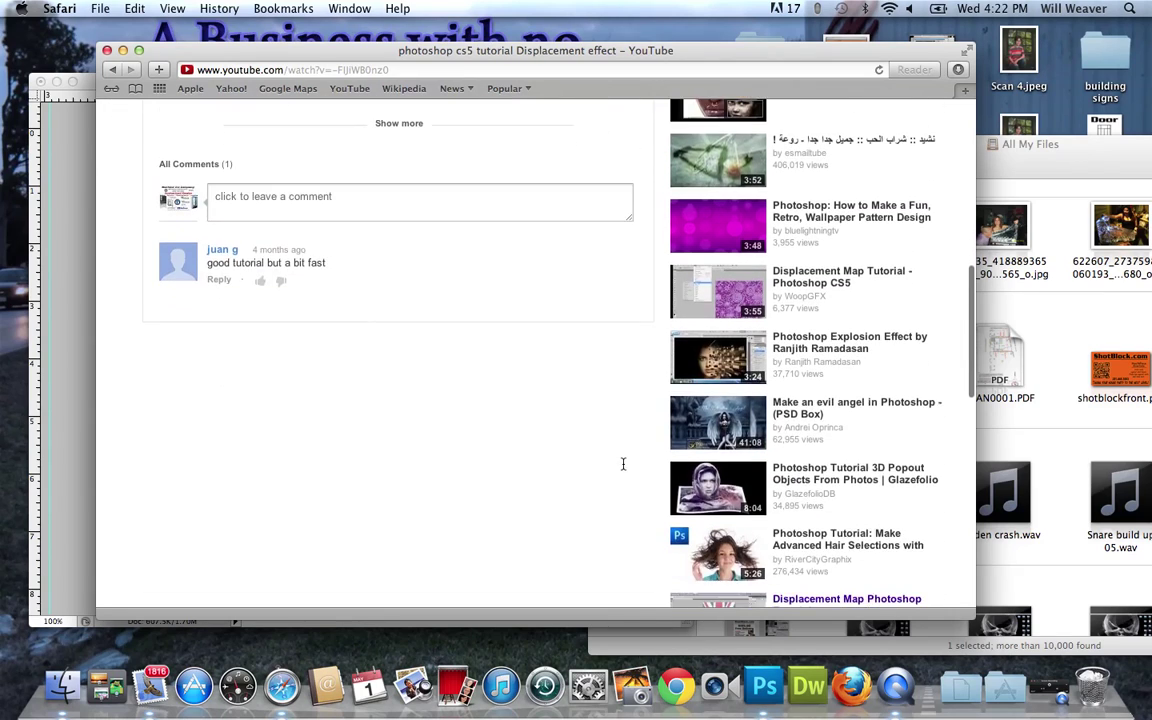
pyautogui.scroll(-5, 622, 468)
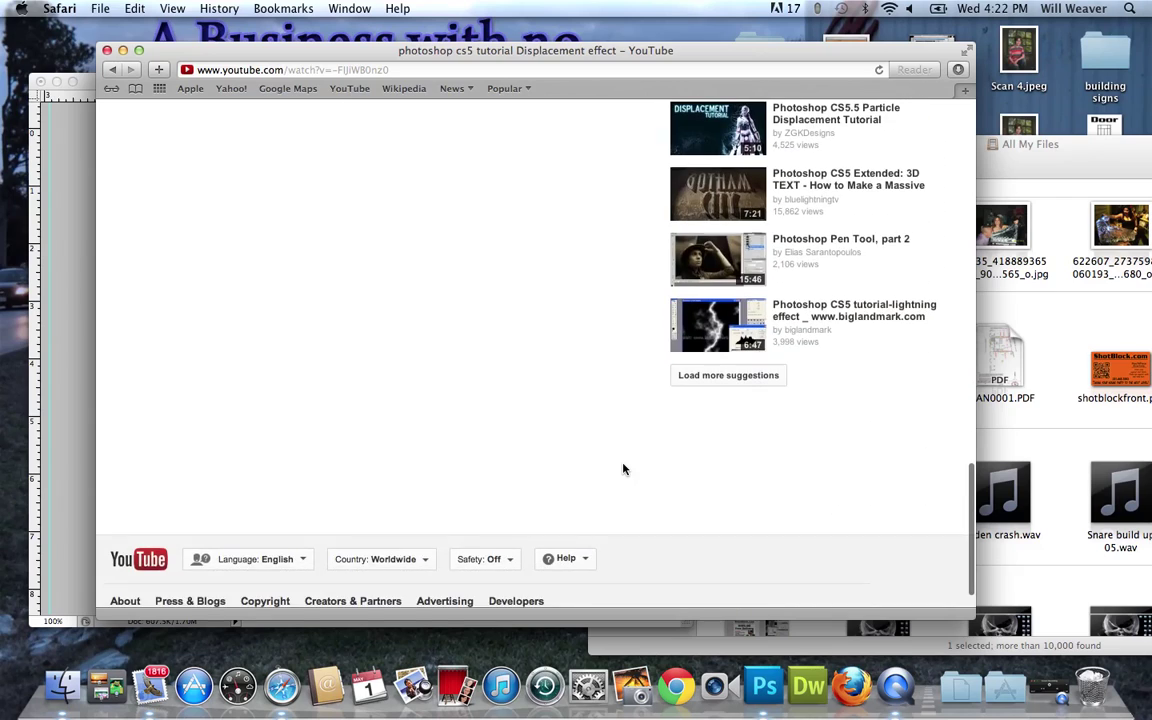
pyautogui.scroll(20, 622, 468)
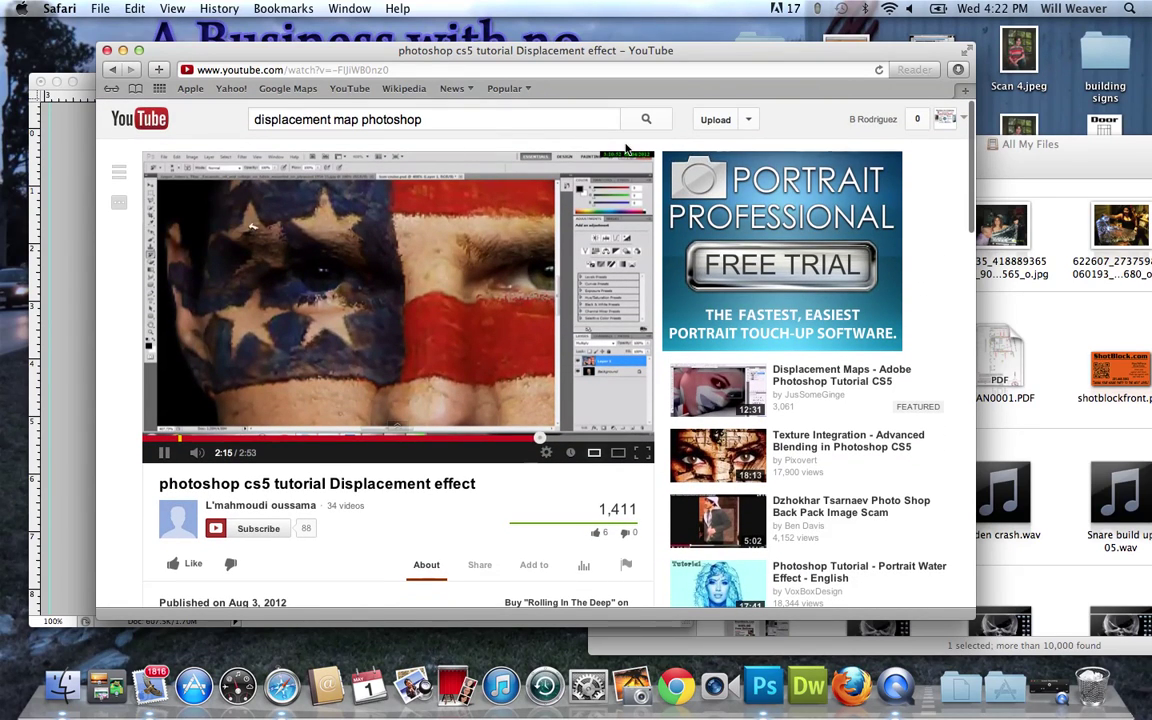
pyautogui.hscroll(-5, 432, 355)
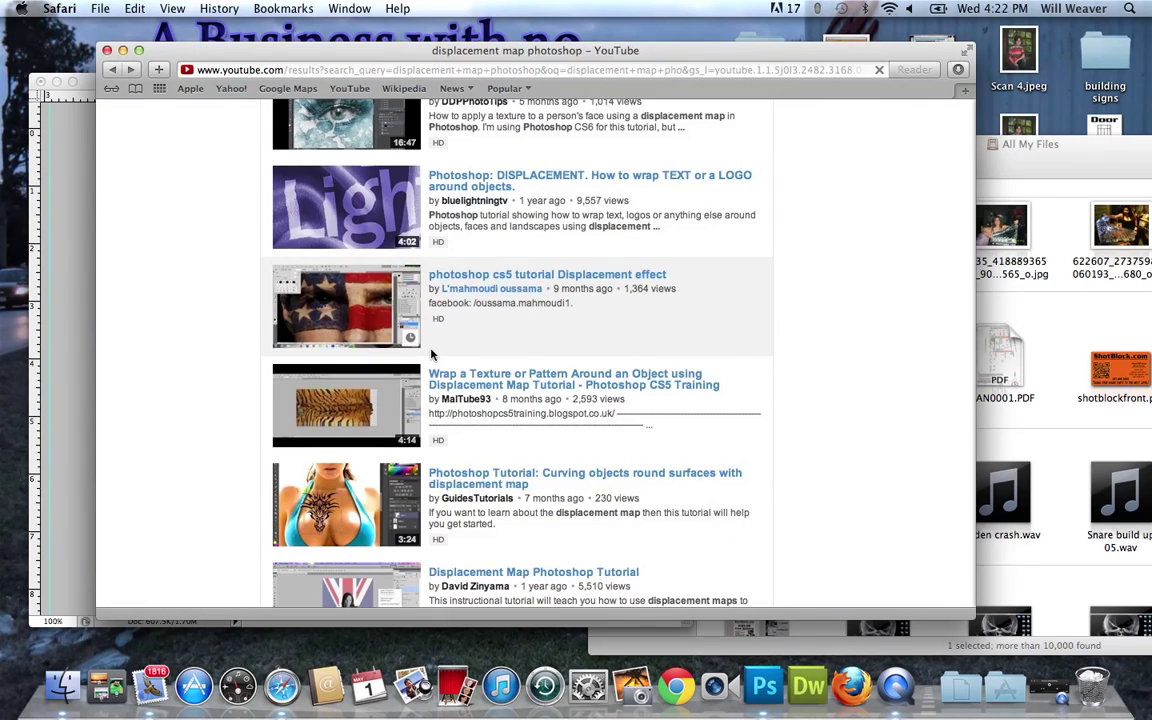
# Go to the channel's uploaded videos list from the account panel.
pyautogui.scroll(5, 432, 355)
pyautogui.scroll(3, 432, 355)
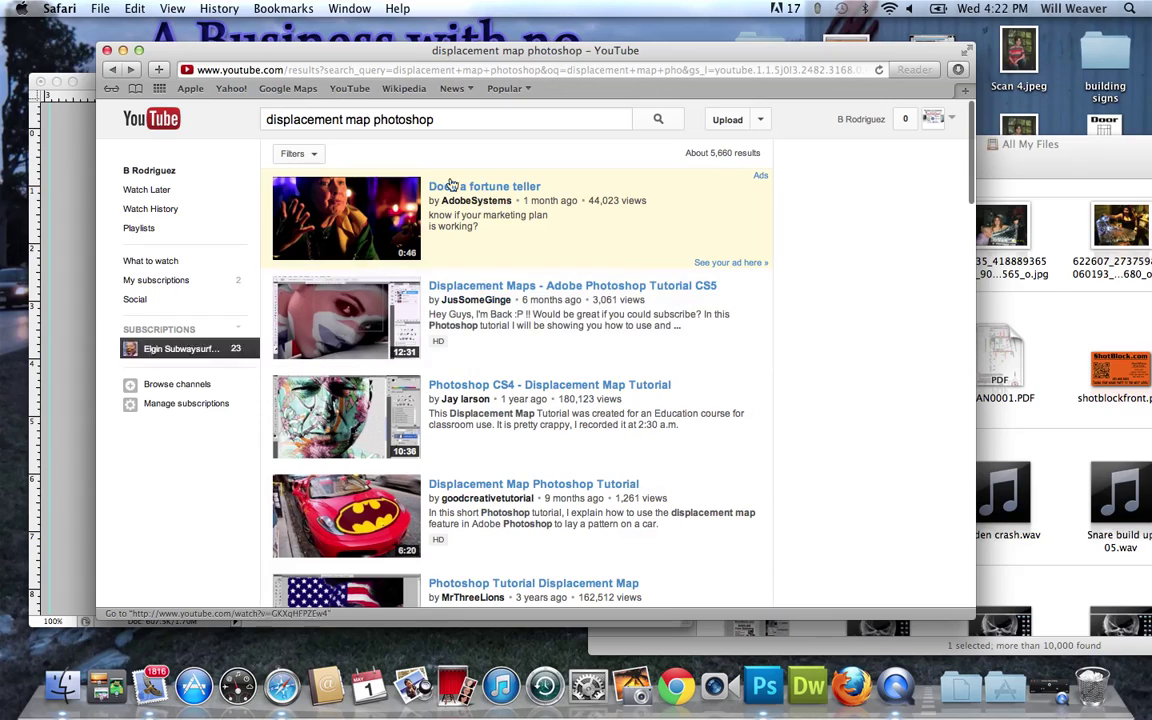
pyautogui.click(955, 121)
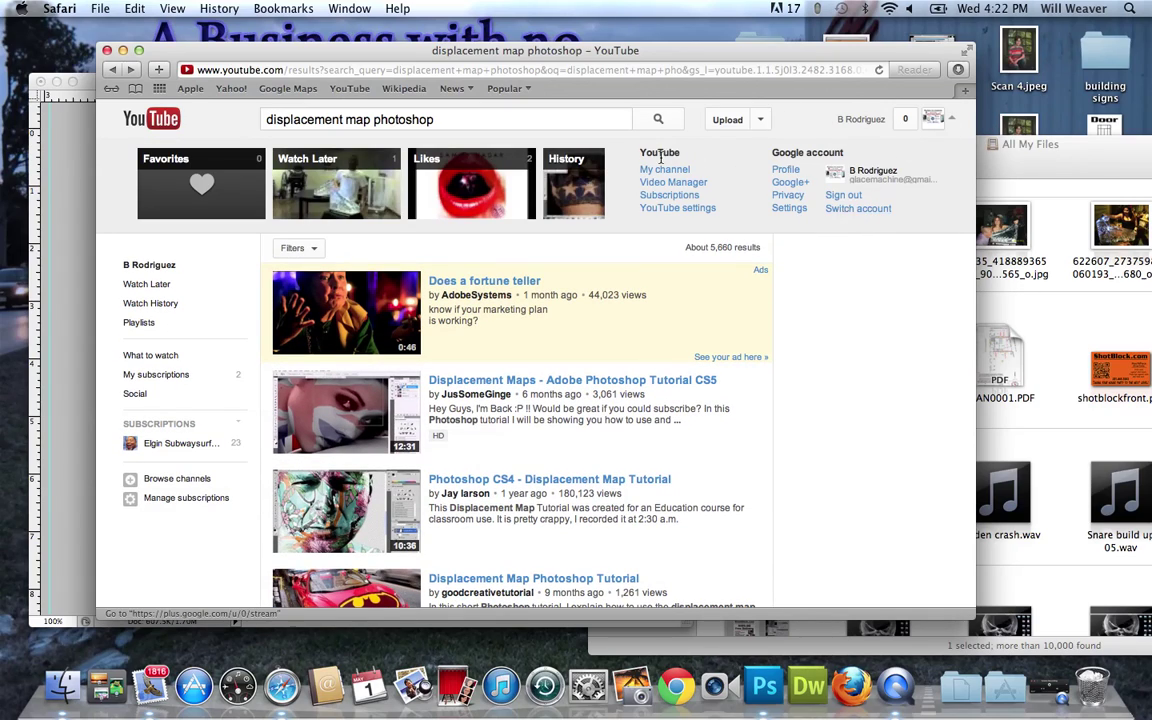
pyautogui.click(679, 186)
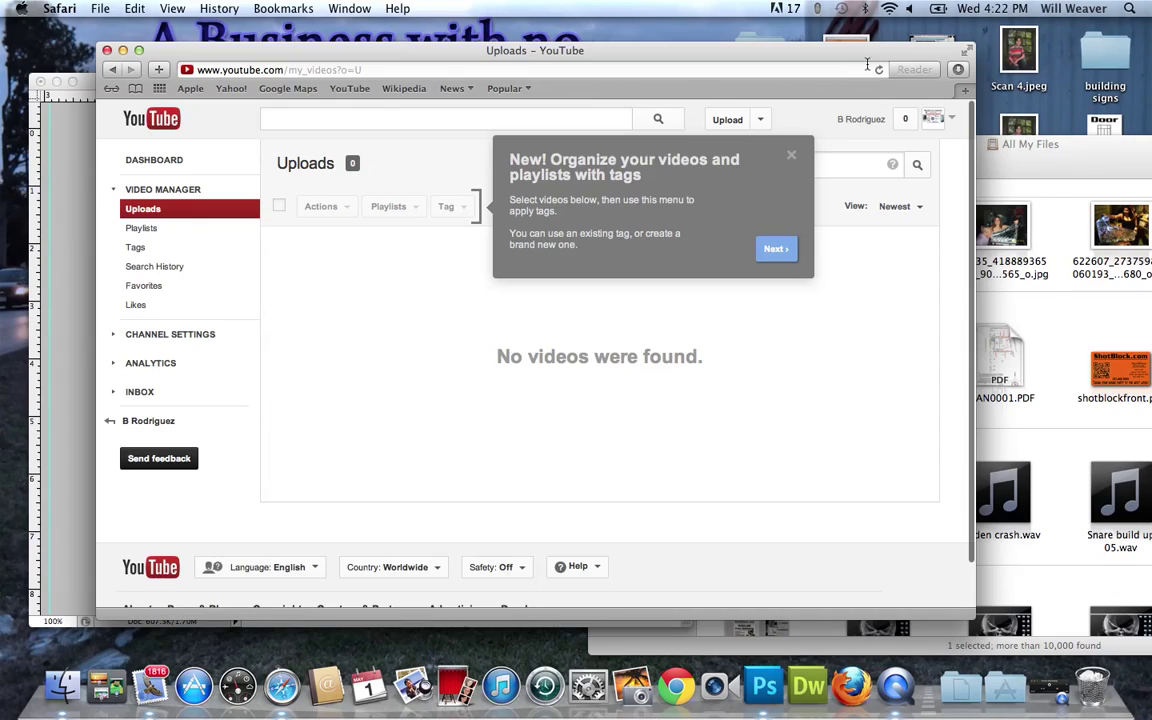
# Dismiss the tags introduction tip and reopen the account options panel.
pyautogui.click(951, 119)
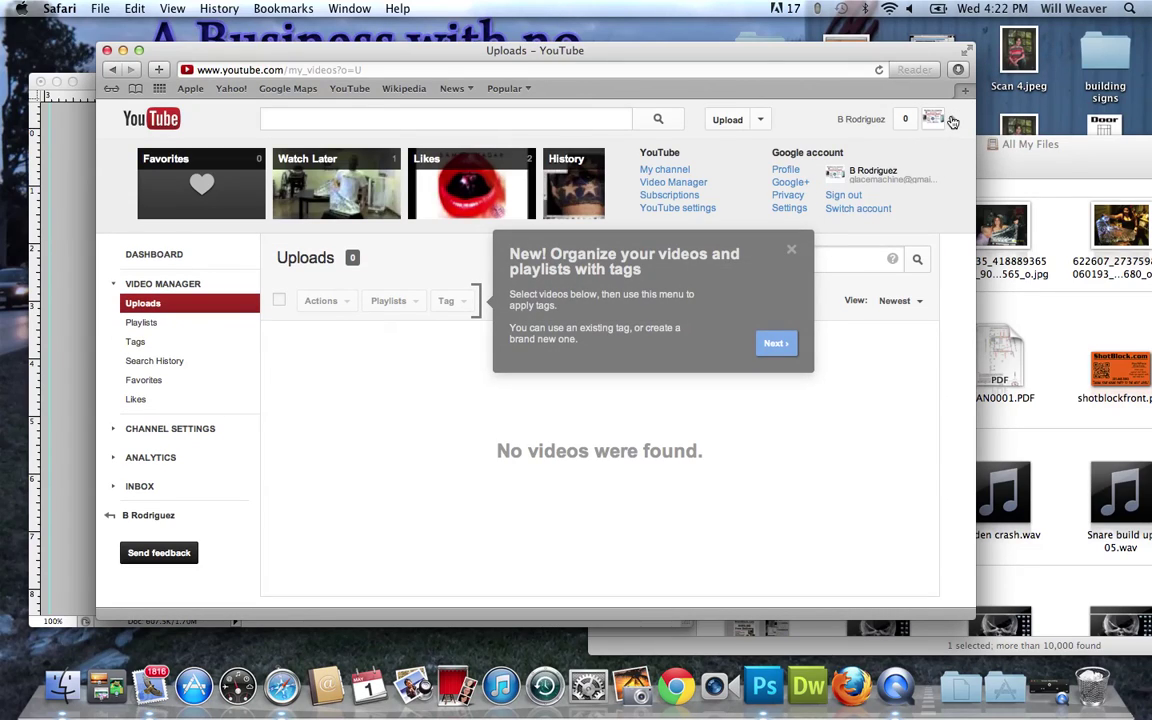
pyautogui.click(952, 121)
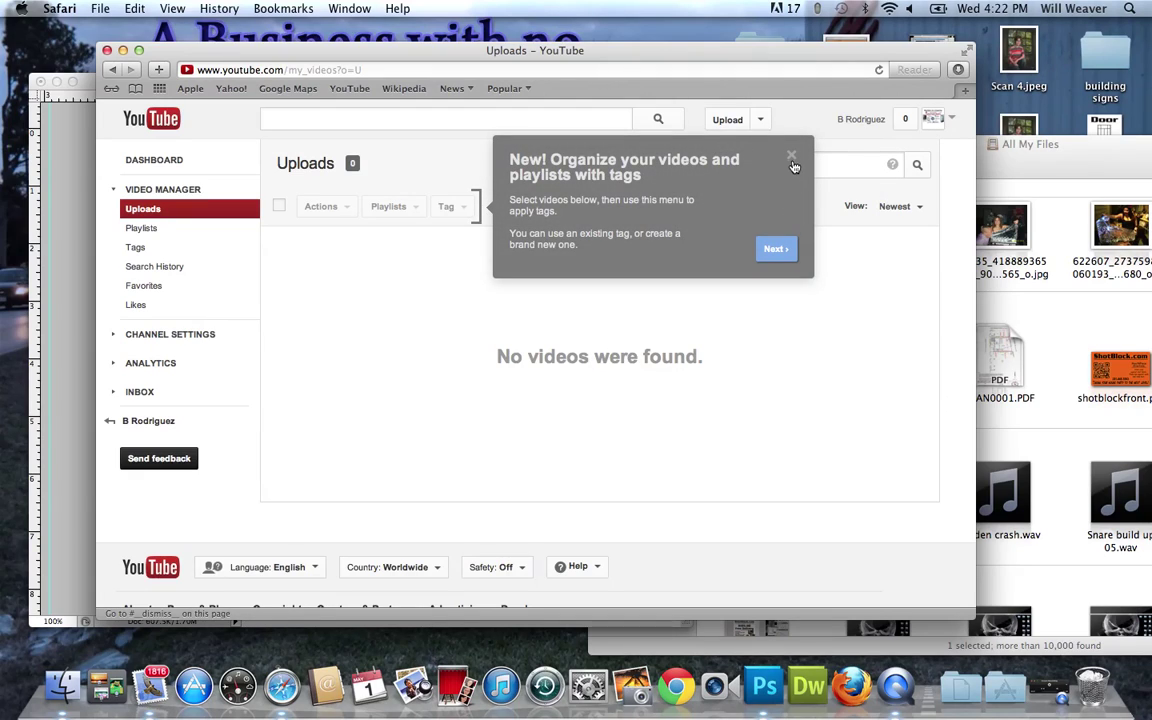
pyautogui.click(792, 159)
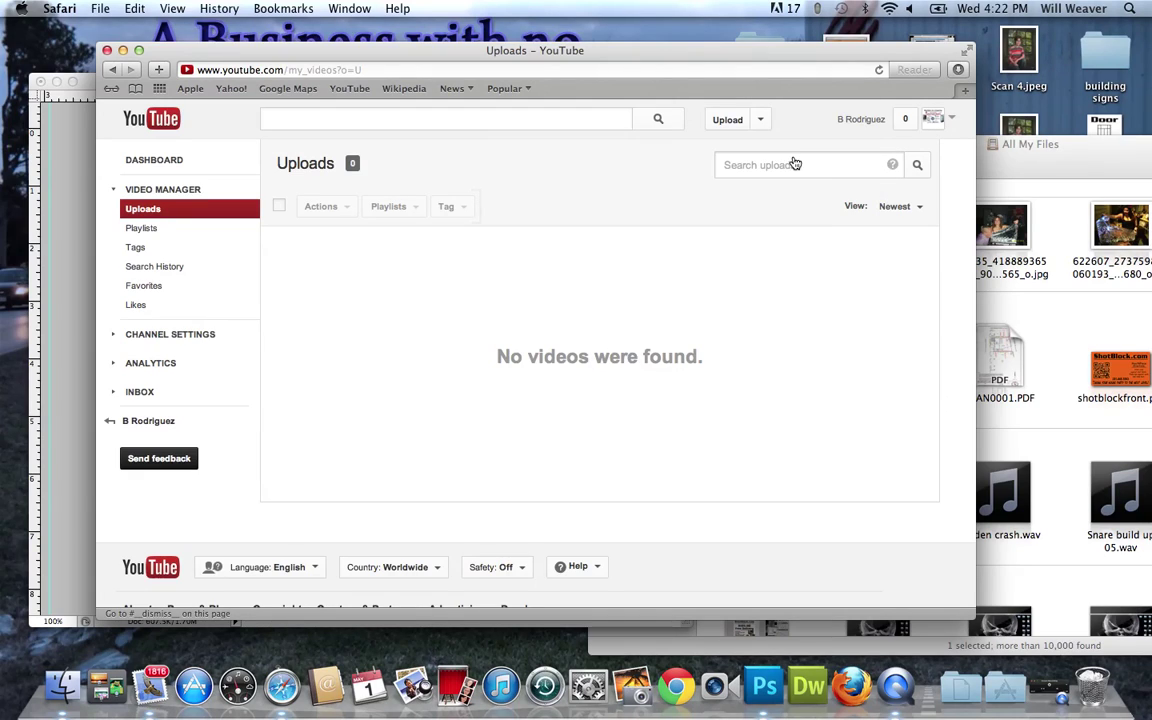
pyautogui.click(954, 121)
# Sign out of the current YouTube account and go to the sign-in page.
pyautogui.click(850, 210)
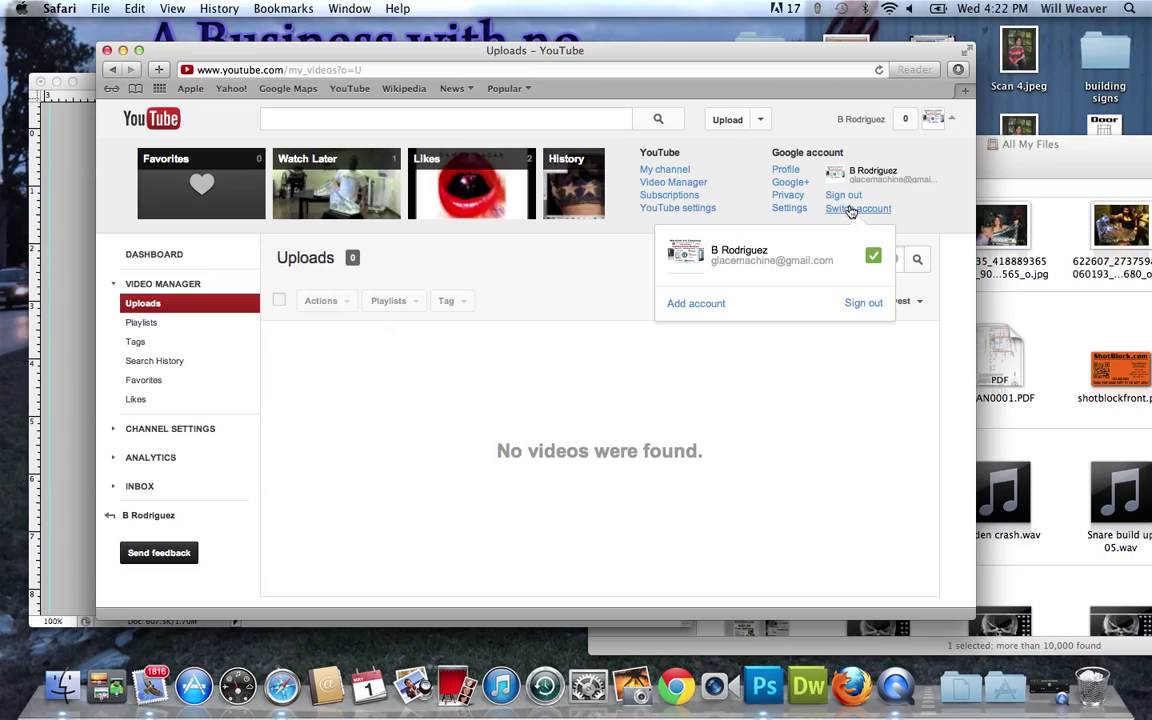
pyautogui.click(866, 304)
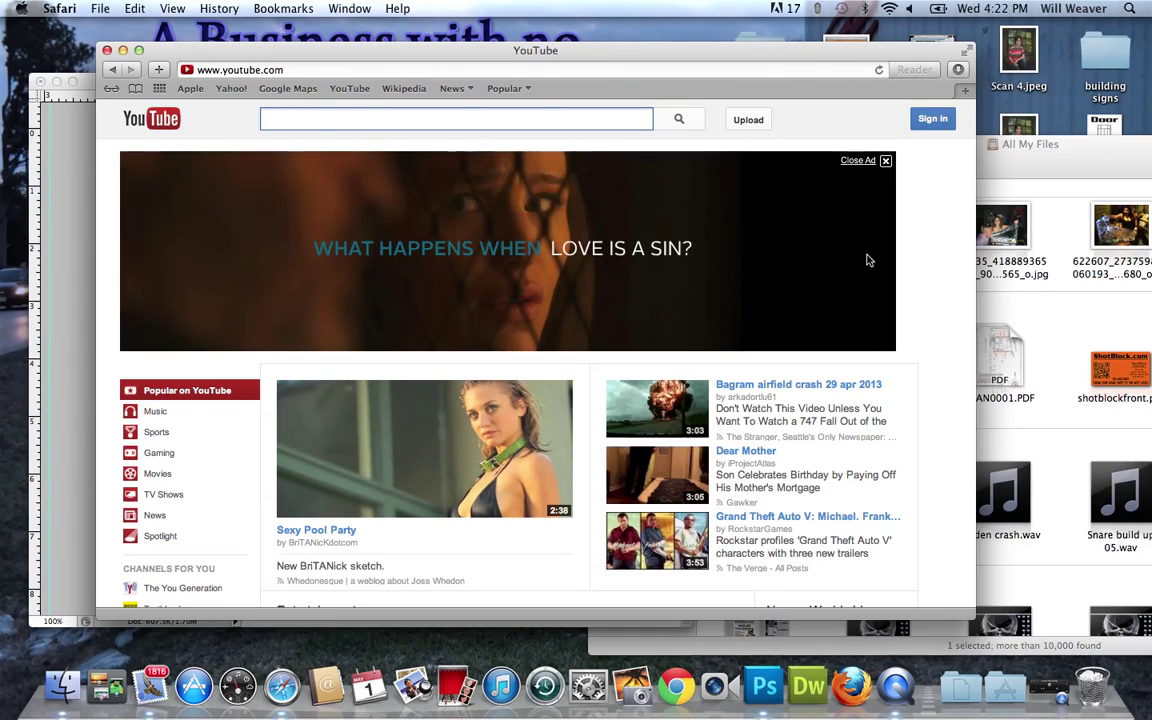
pyautogui.click(925, 123)
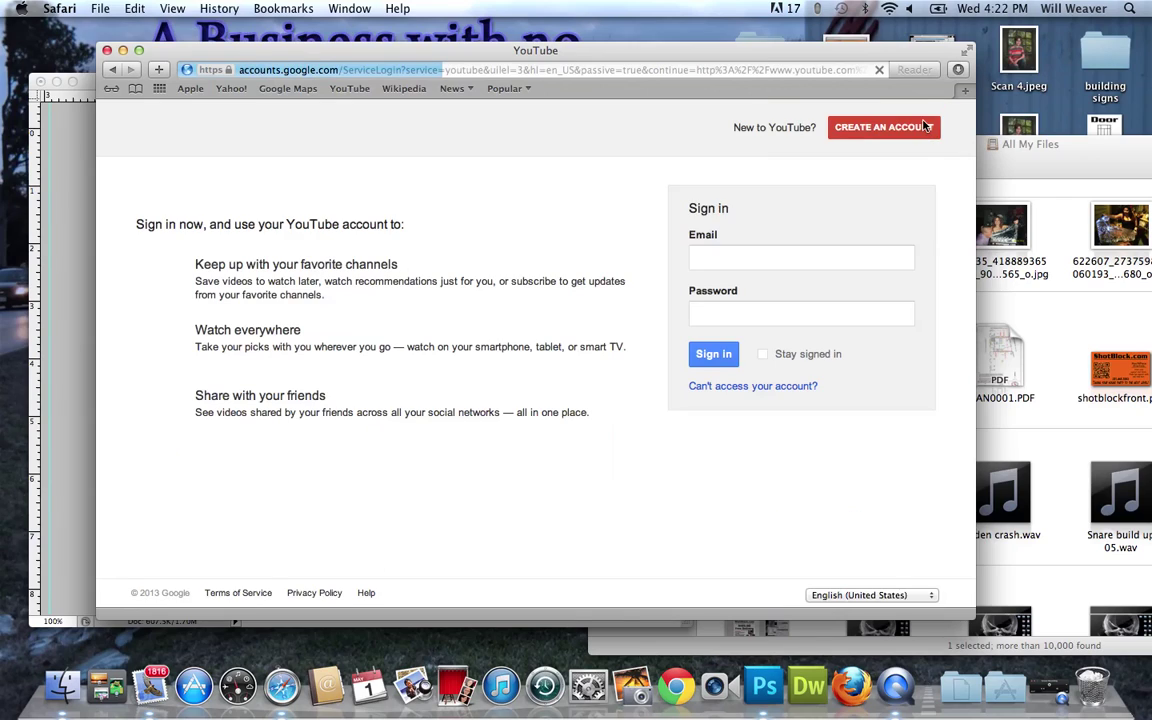
# Sign in with the other Google account's e-mail address and browse its home page.
pyautogui.tripleClick(778, 258)
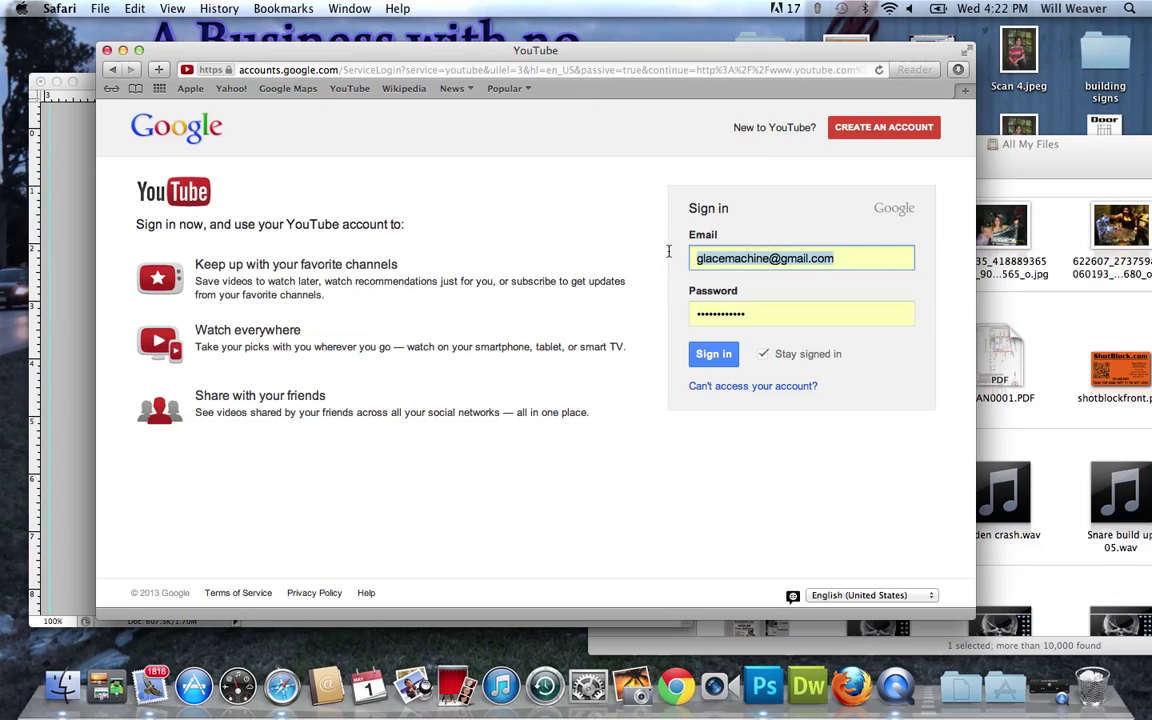
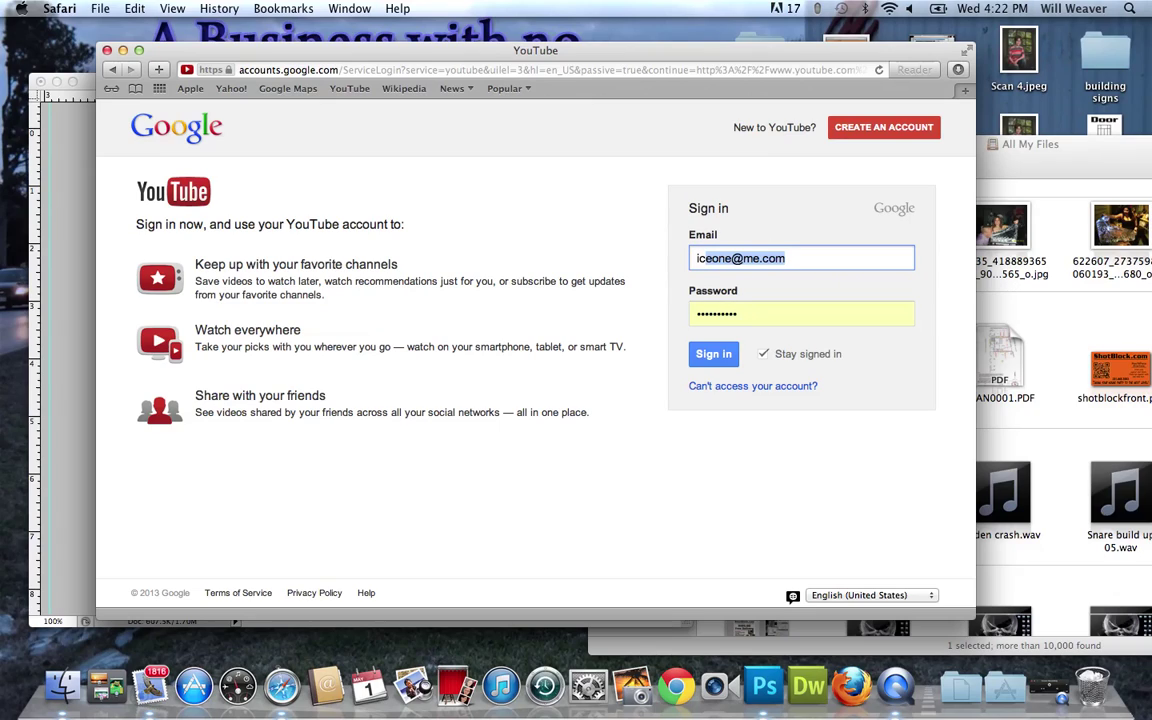
pyautogui.press('Return')
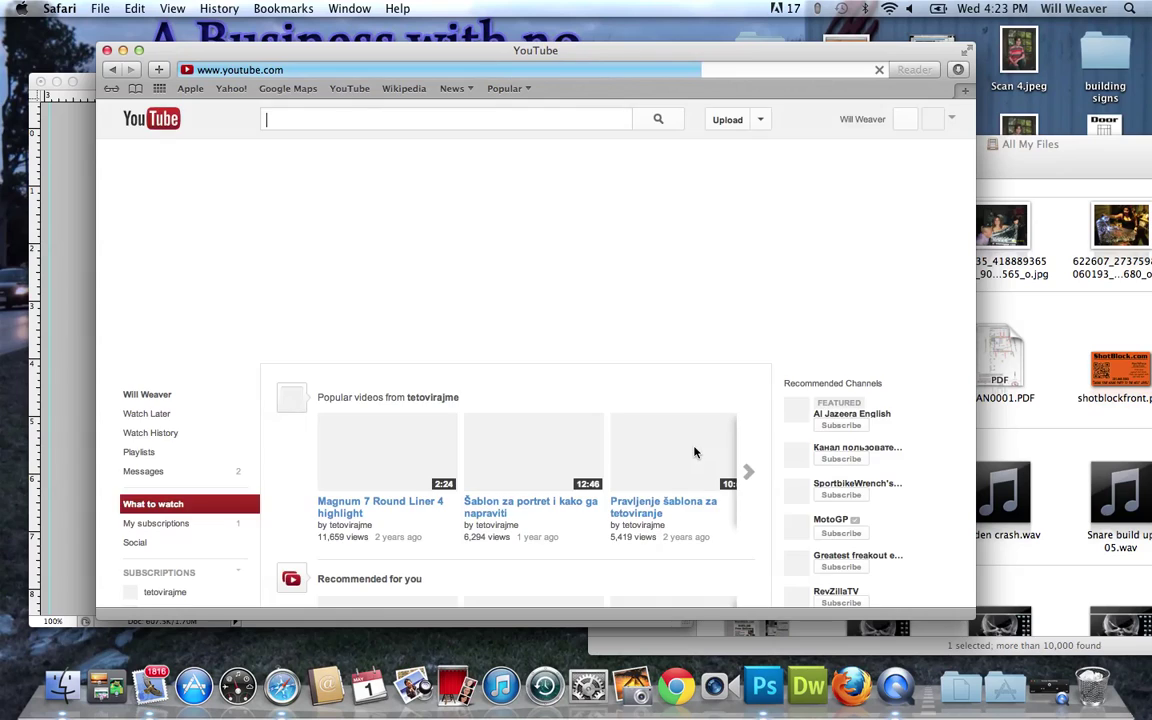
pyautogui.scroll(-5, 812, 406)
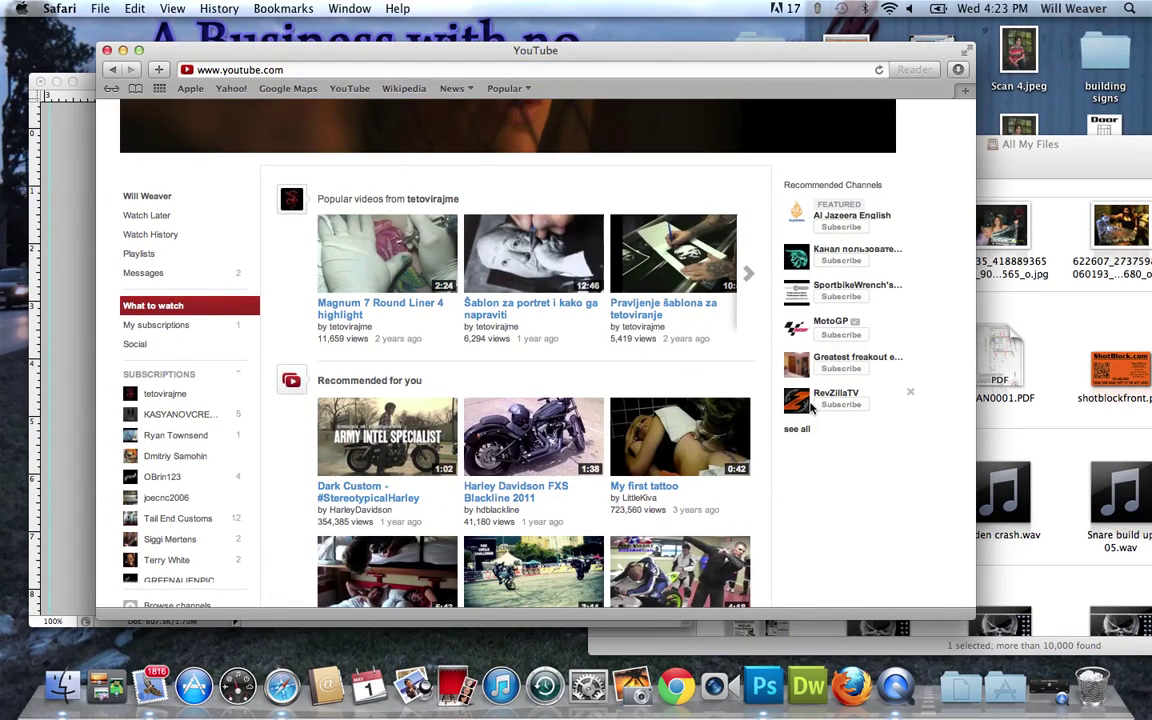
pyautogui.scroll(-1, 812, 406)
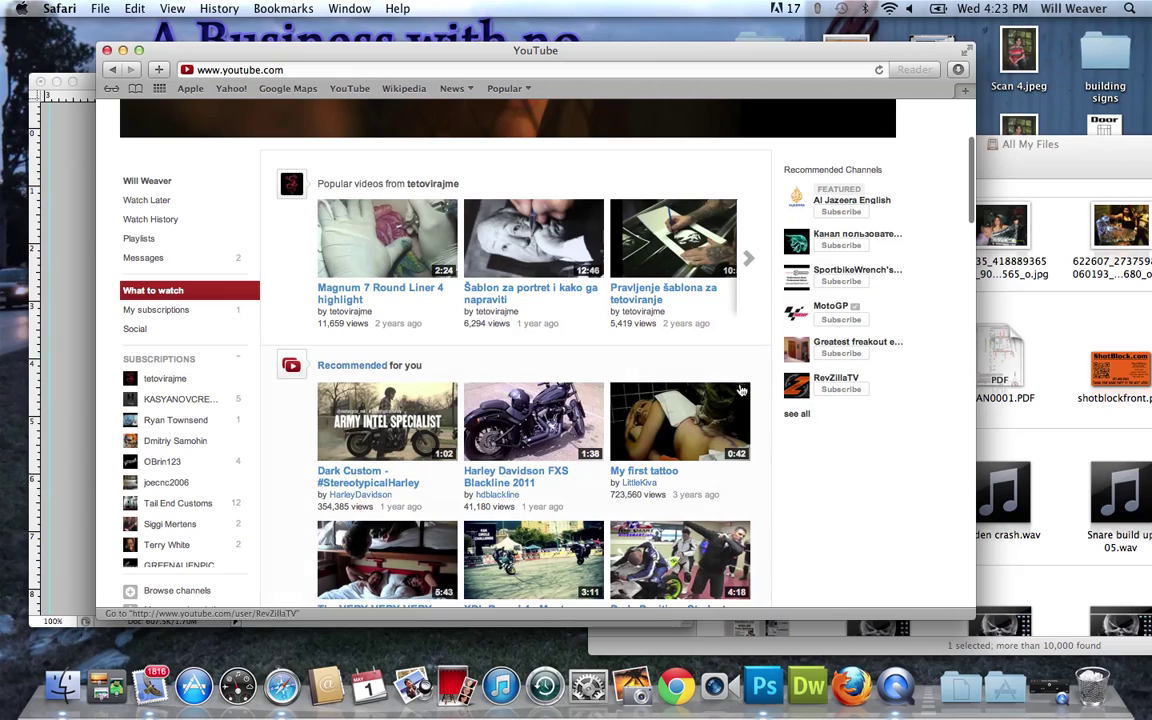
# Glance at Watch History, then search YouTube for 'displacement map tutorial'.
pyautogui.click(176, 230)
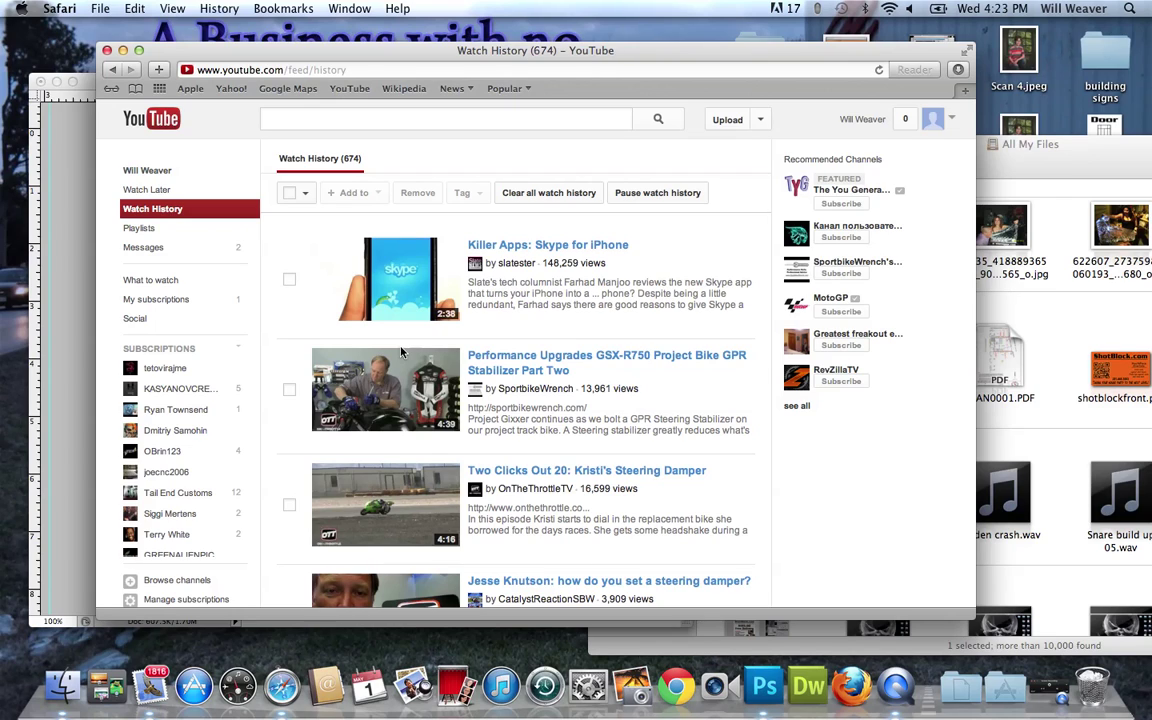
pyautogui.press('super+bracketleft')
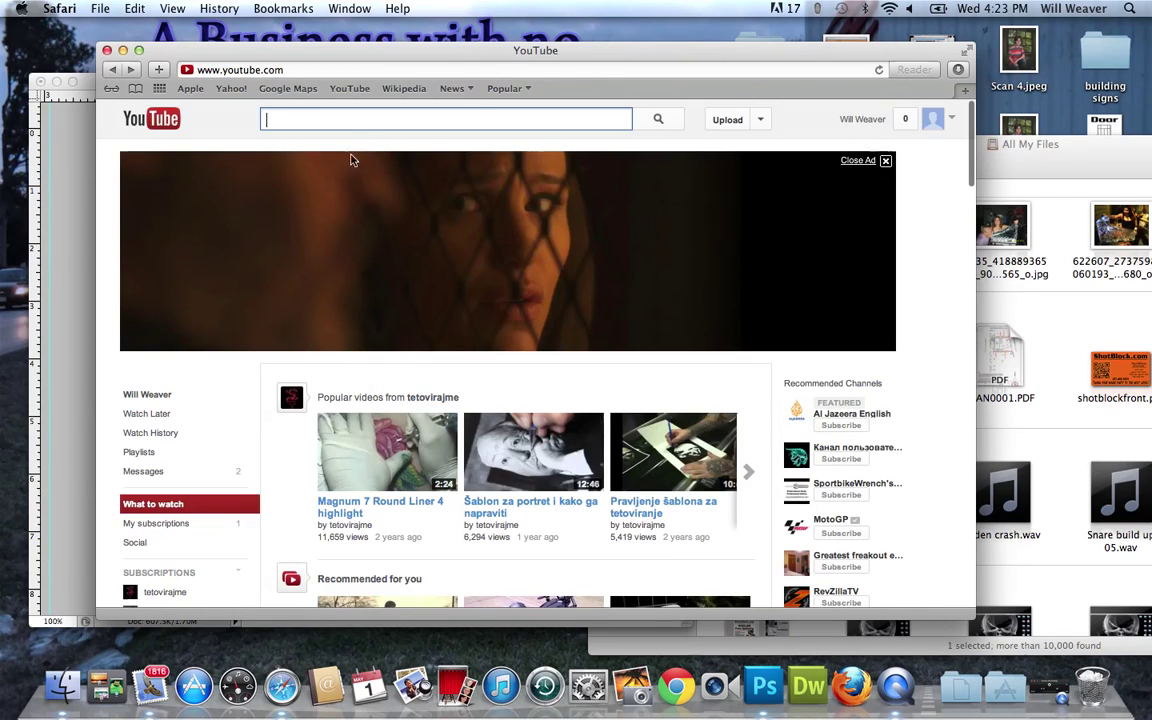
pyautogui.write('displac')
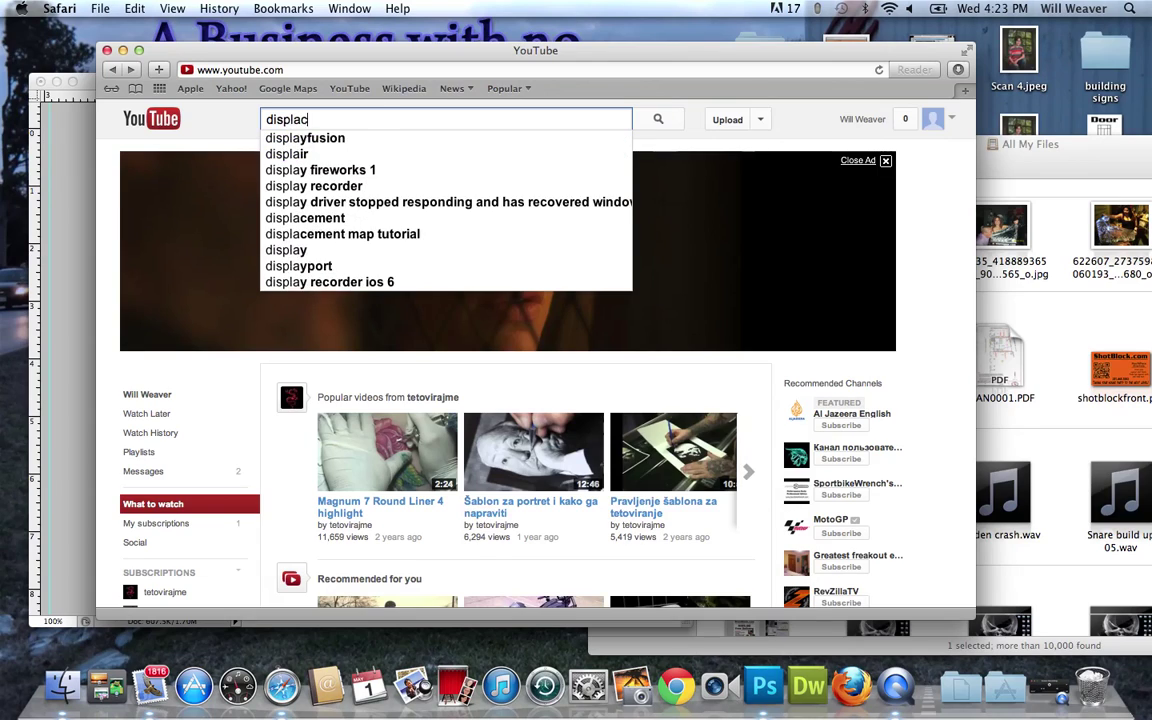
pyautogui.write('ement map turo')
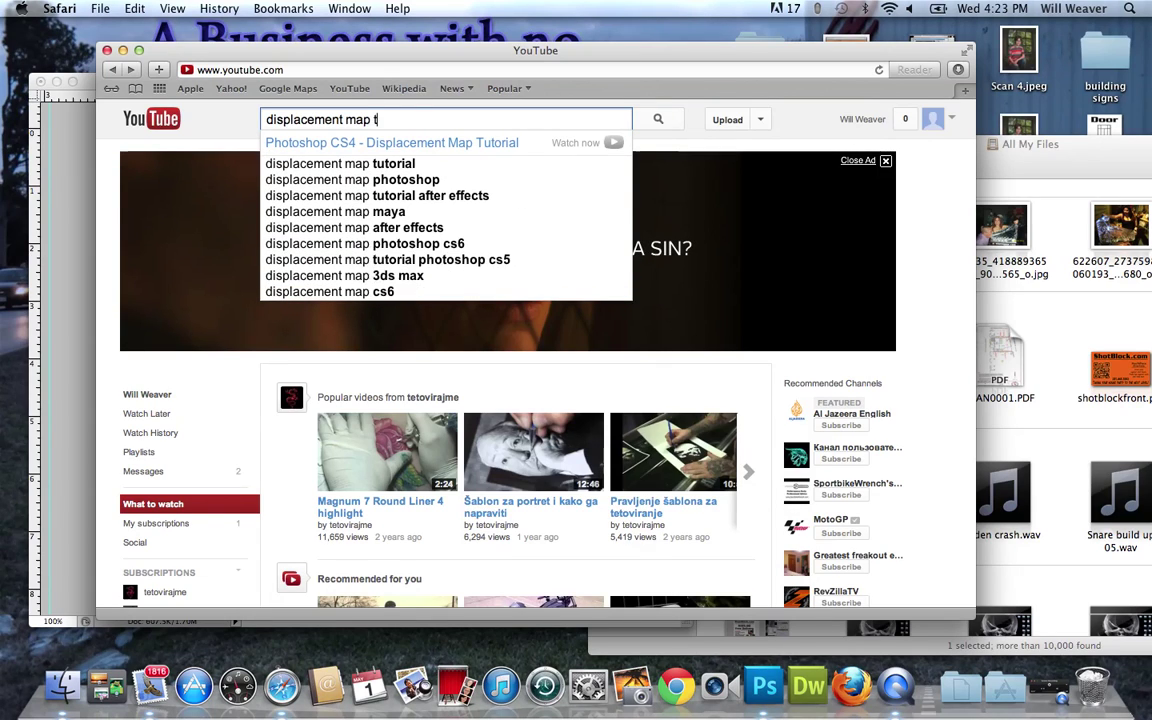
pyautogui.press('BackSpace')
pyautogui.press('BackSpace')
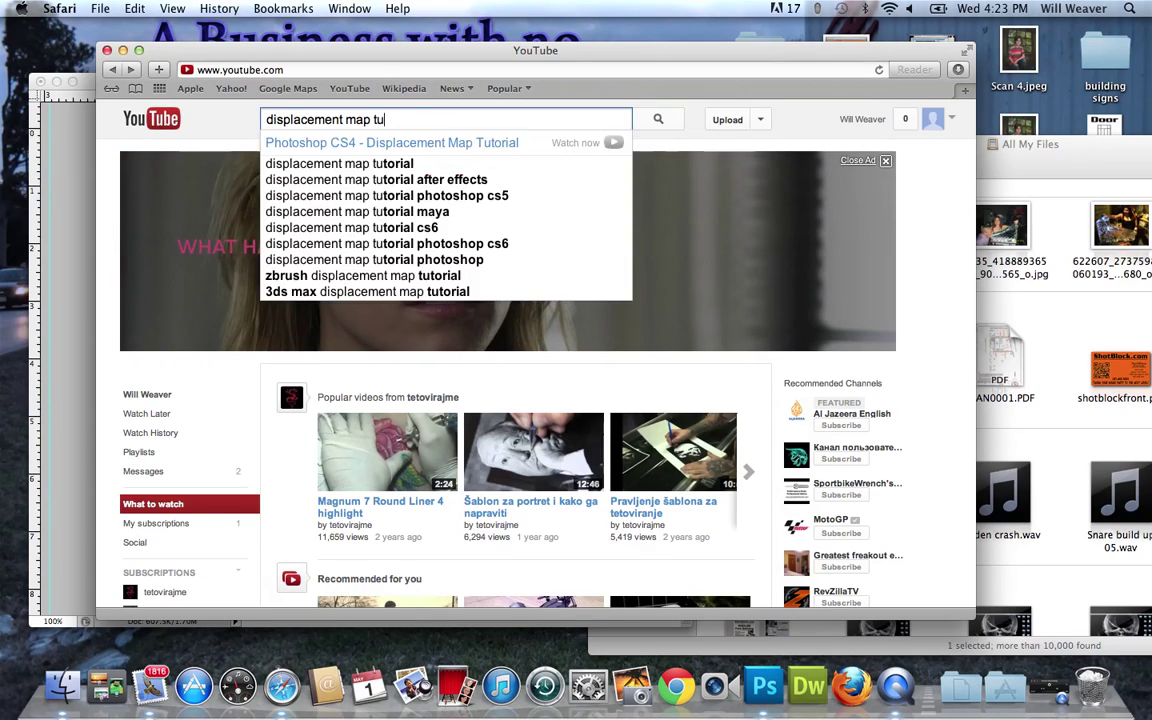
pyautogui.click(335, 170)
# Scroll through the first displacement map tutorial results and go to the next page.
pyautogui.scroll(-8, 606, 413)
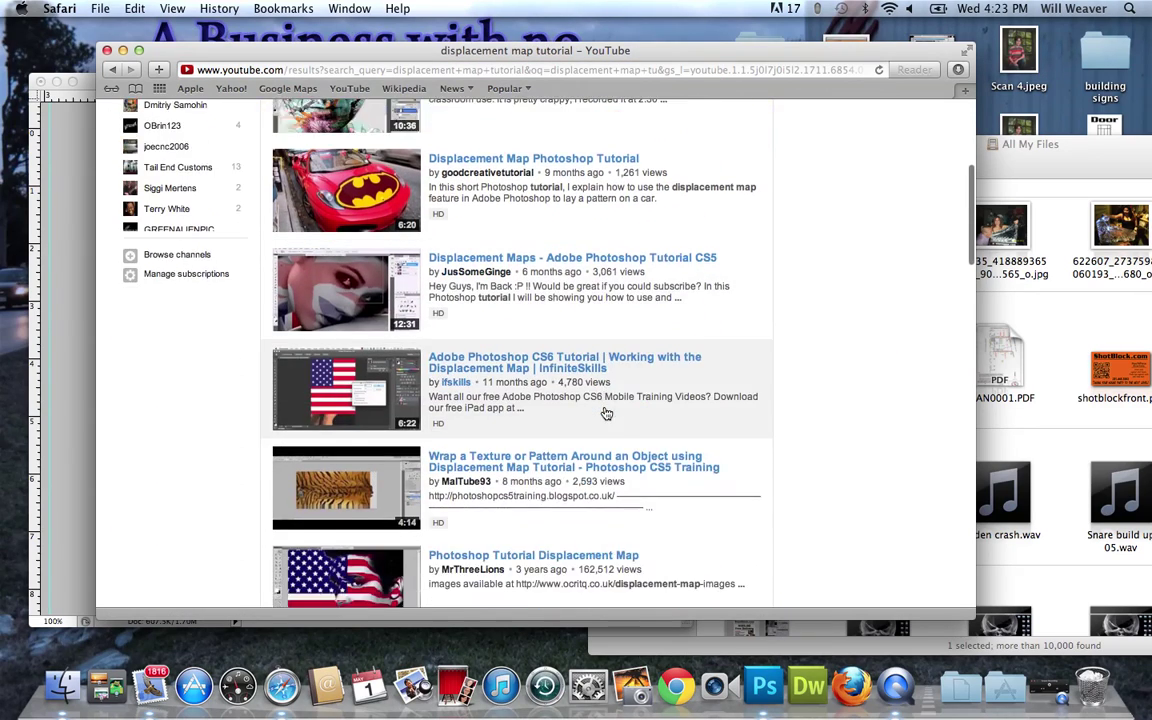
pyautogui.scroll(-10, 606, 413)
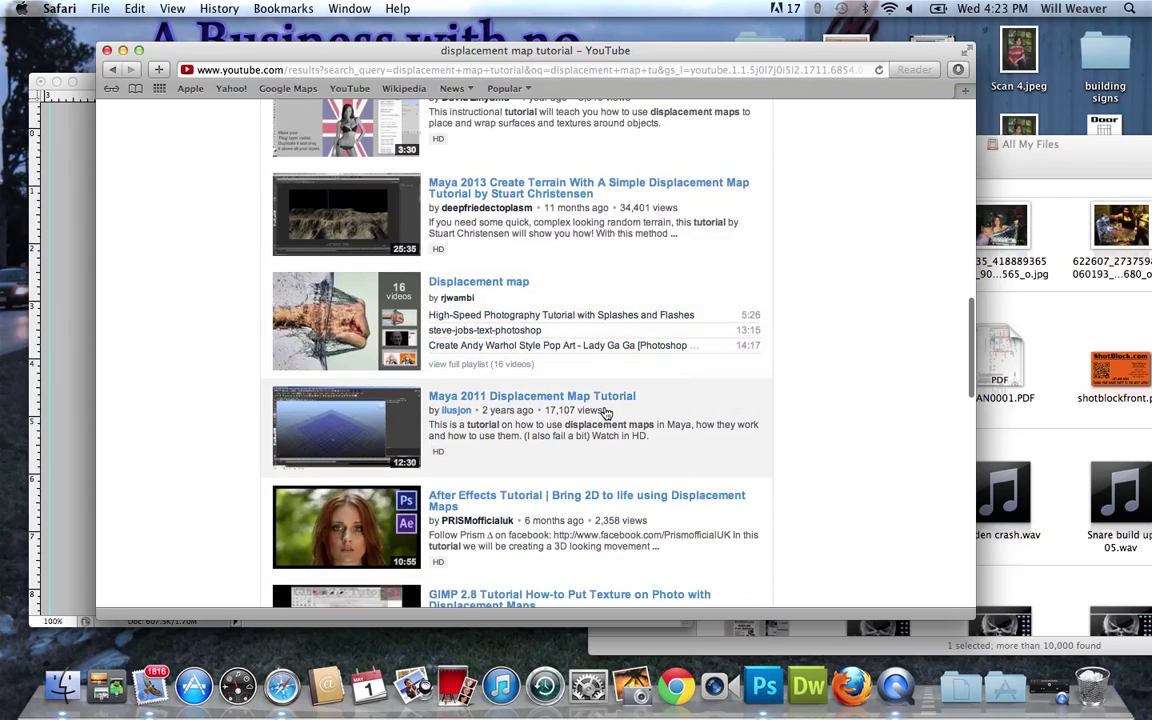
pyautogui.scroll(-5, 606, 413)
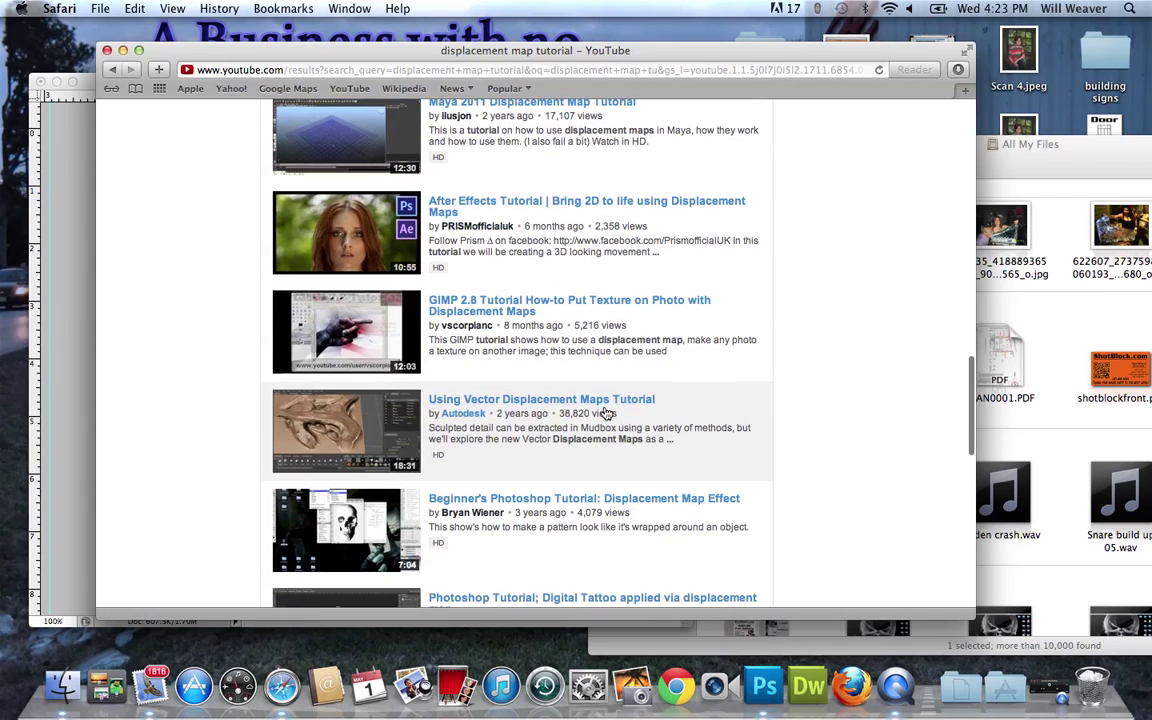
pyautogui.scroll(-9, 606, 413)
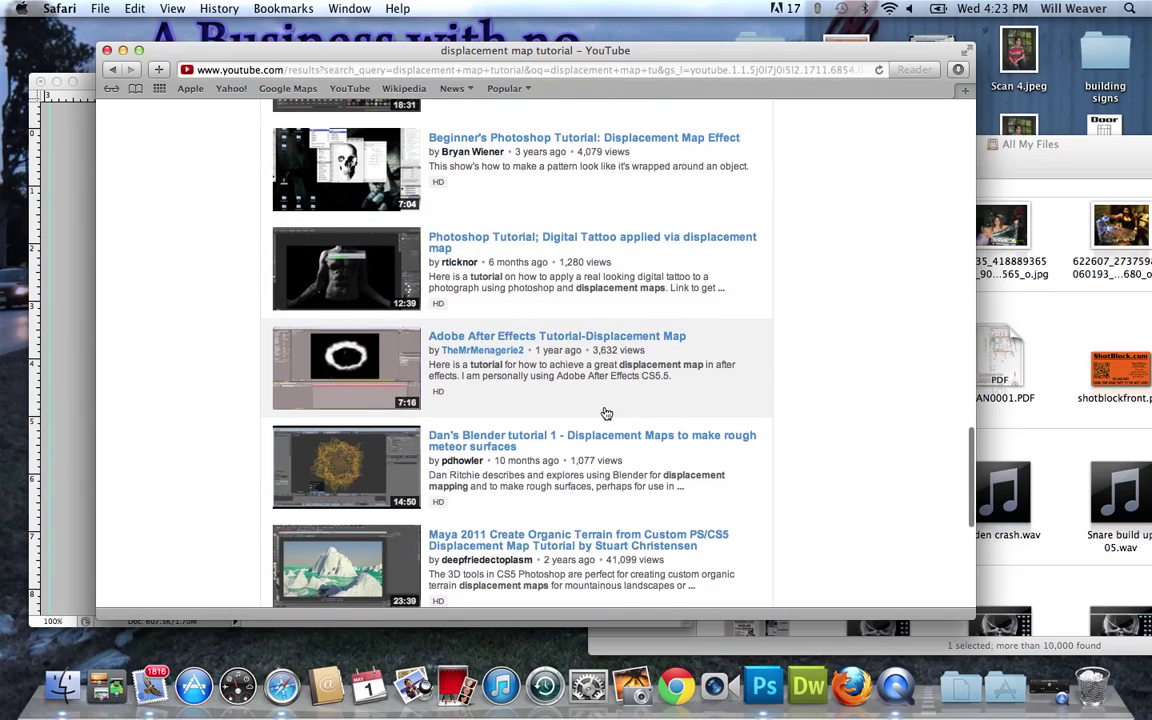
pyautogui.scroll(-3, 606, 413)
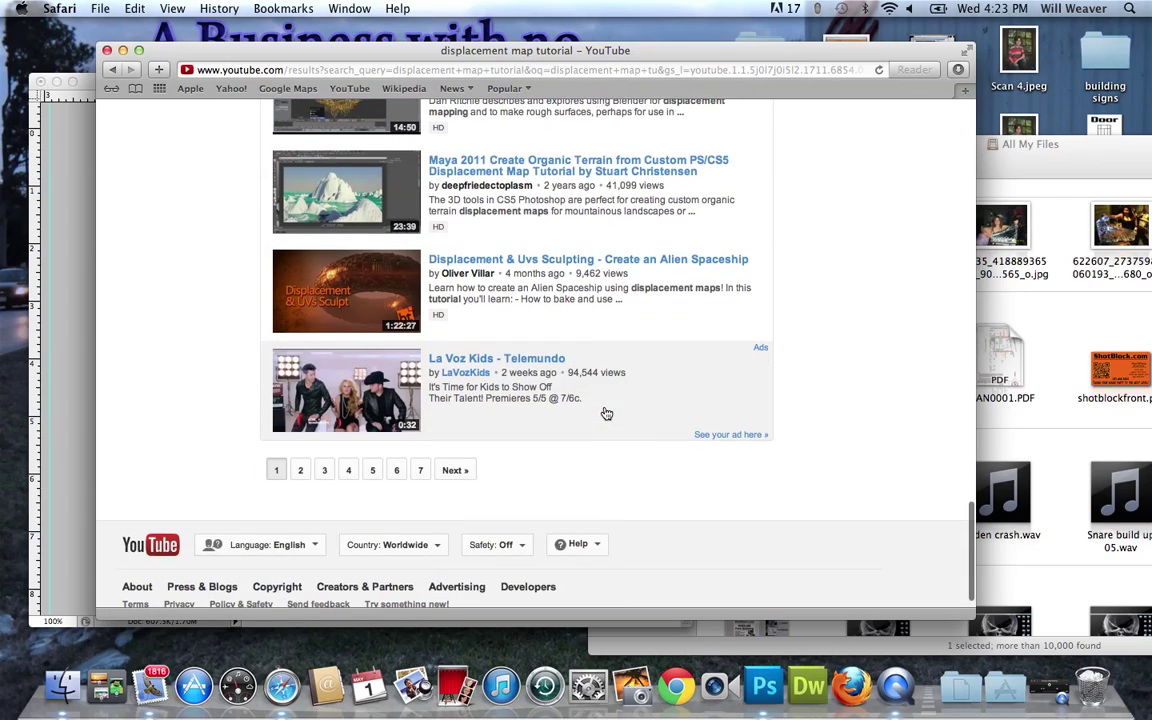
pyautogui.click(455, 470)
# Scroll on to page 4 of the results and return to its top.
pyautogui.scroll(-4, 594, 410)
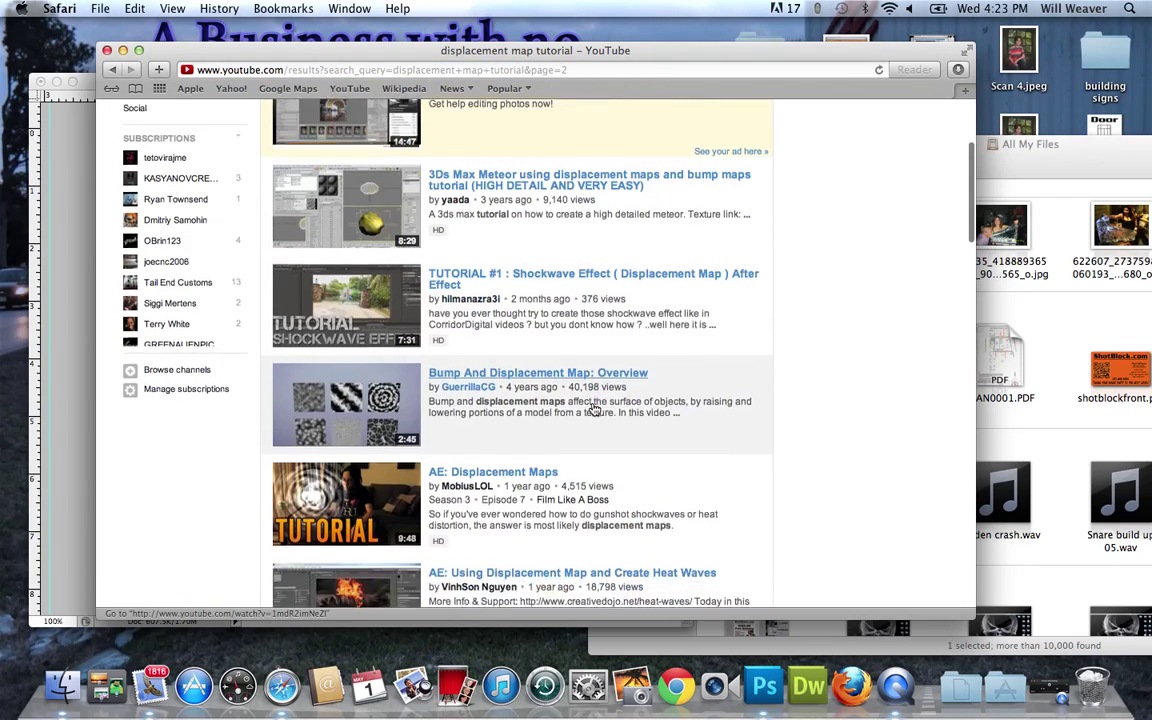
pyautogui.scroll(-15, 594, 409)
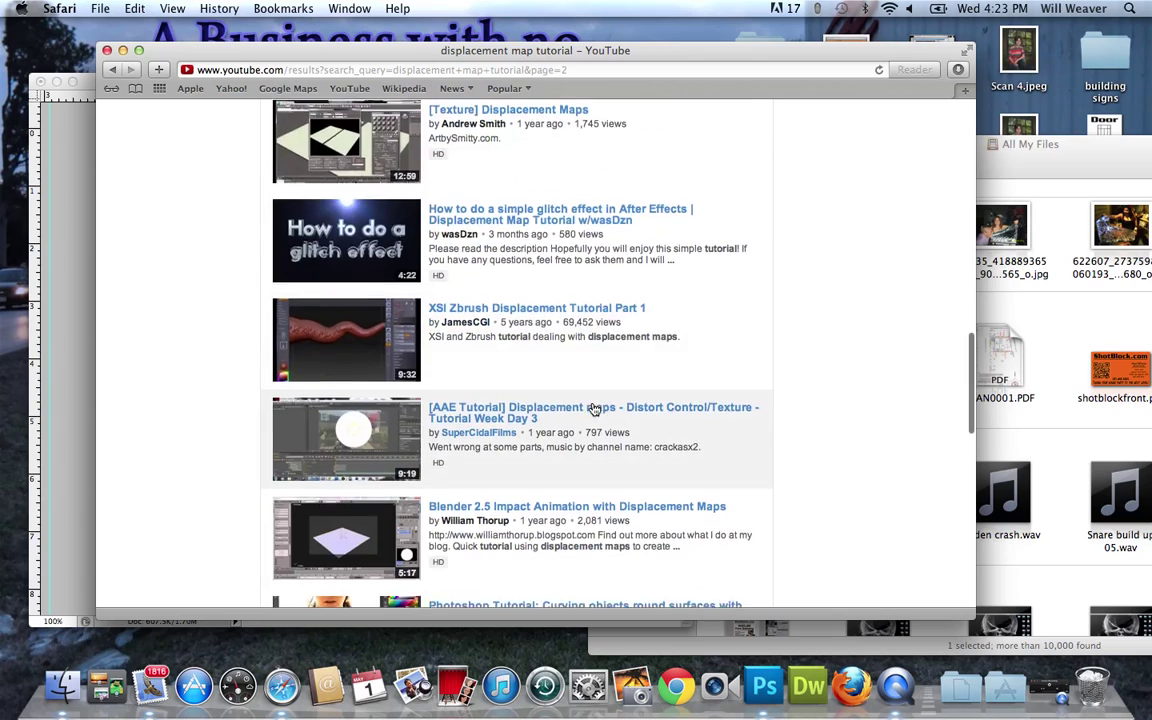
pyautogui.scroll(-10, 594, 409)
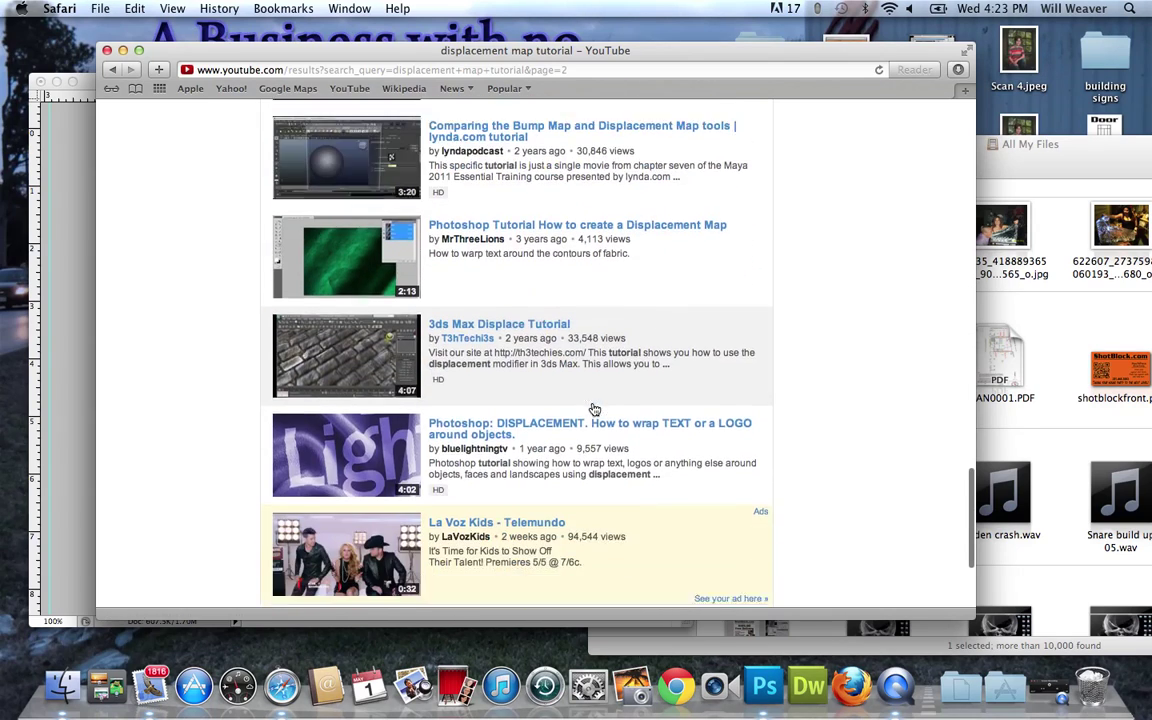
pyautogui.scroll(-3, 594, 410)
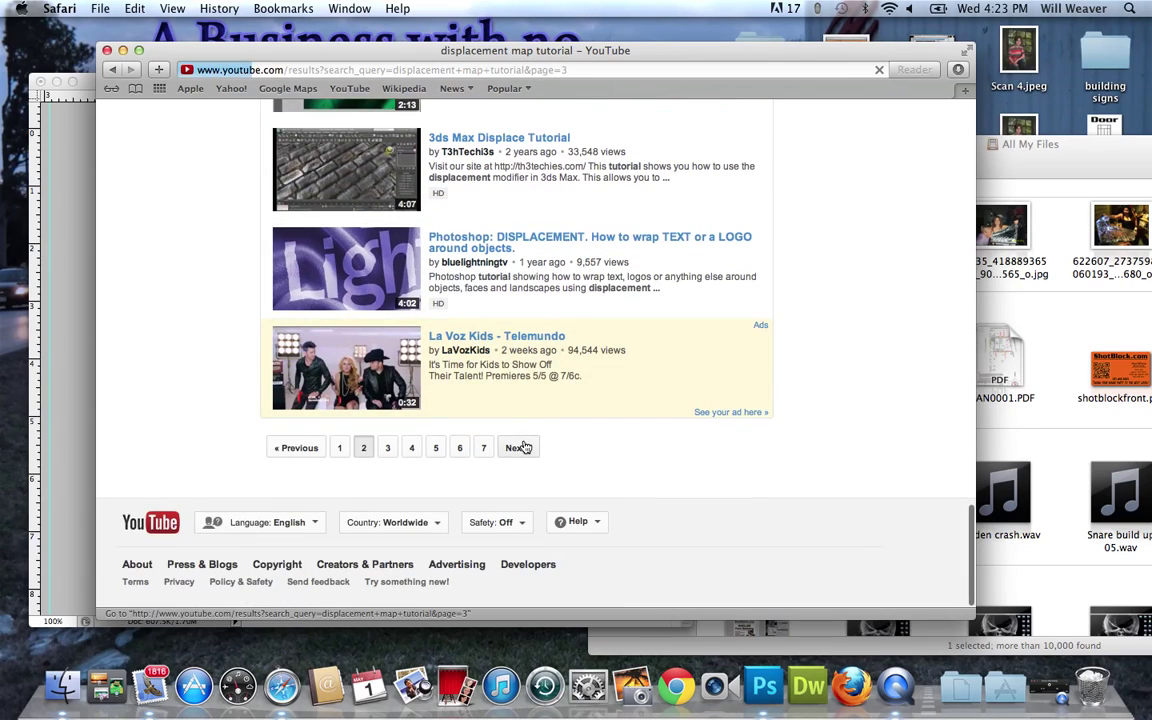
pyautogui.scroll(-12, 524, 446)
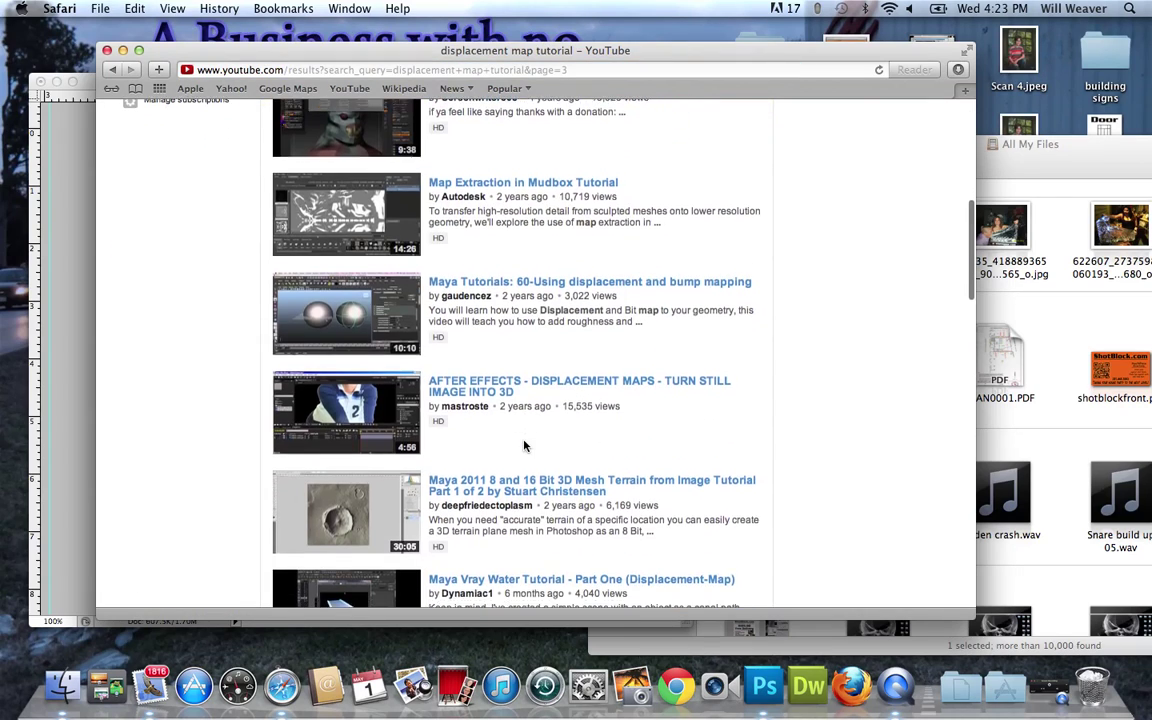
pyautogui.scroll(-15, 524, 446)
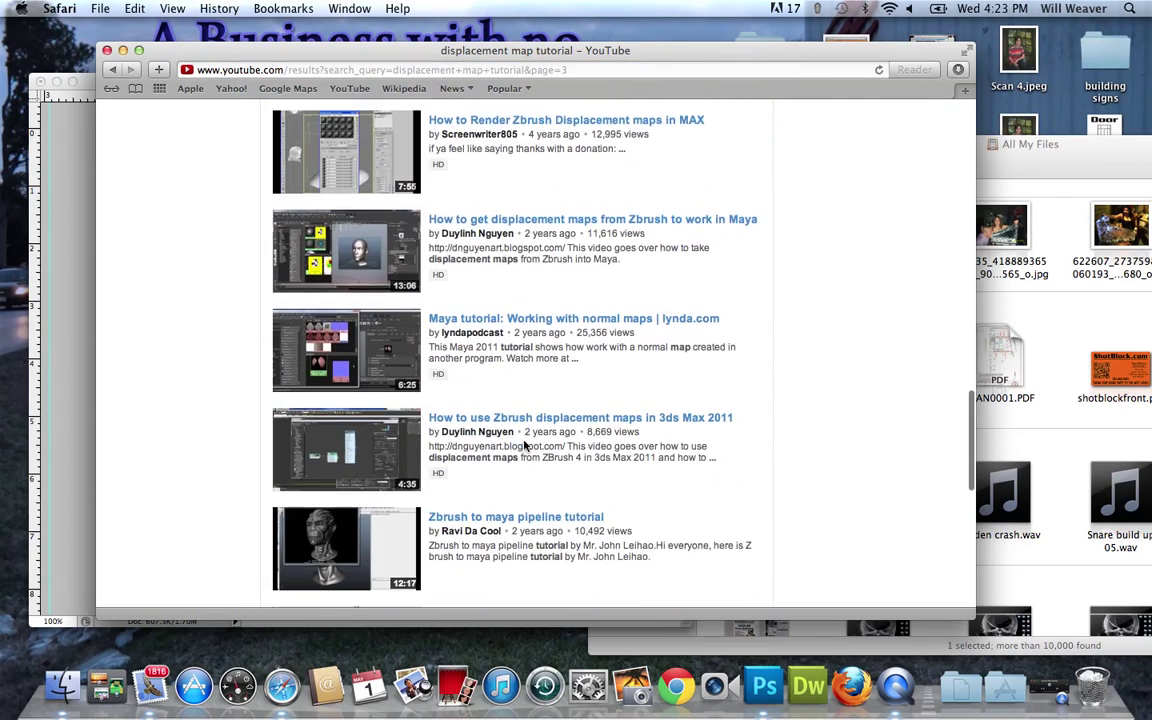
pyautogui.scroll(-9, 524, 446)
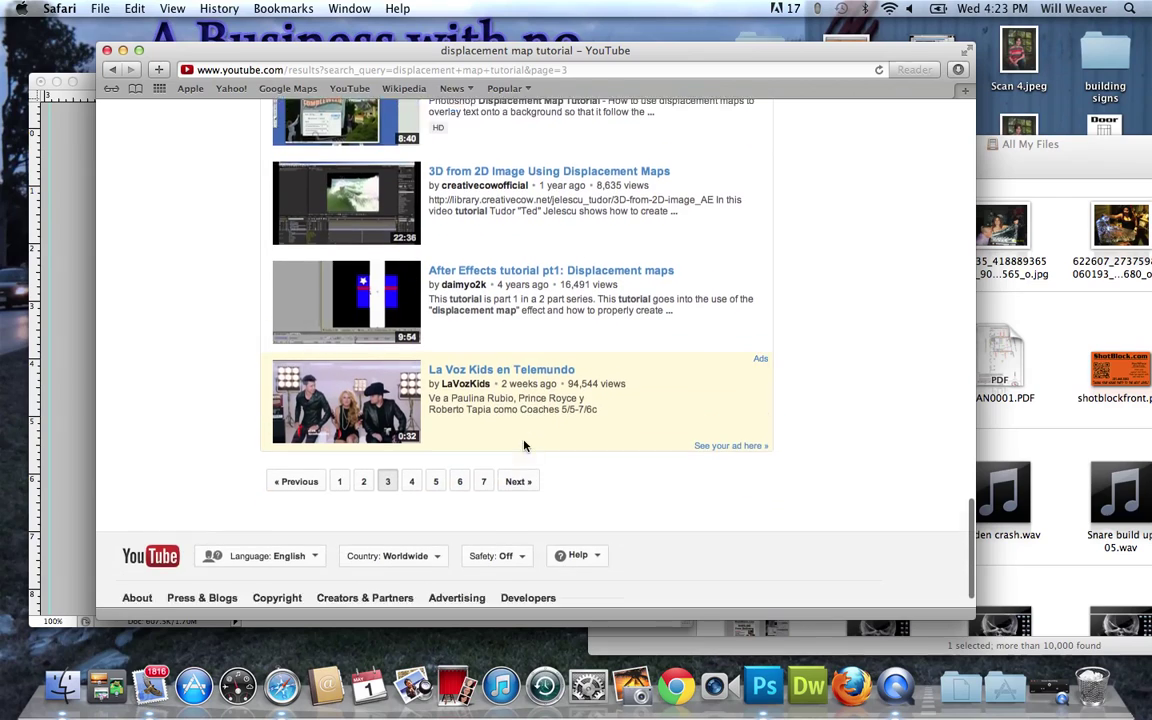
pyautogui.scroll(-1, 524, 446)
pyautogui.click(524, 446)
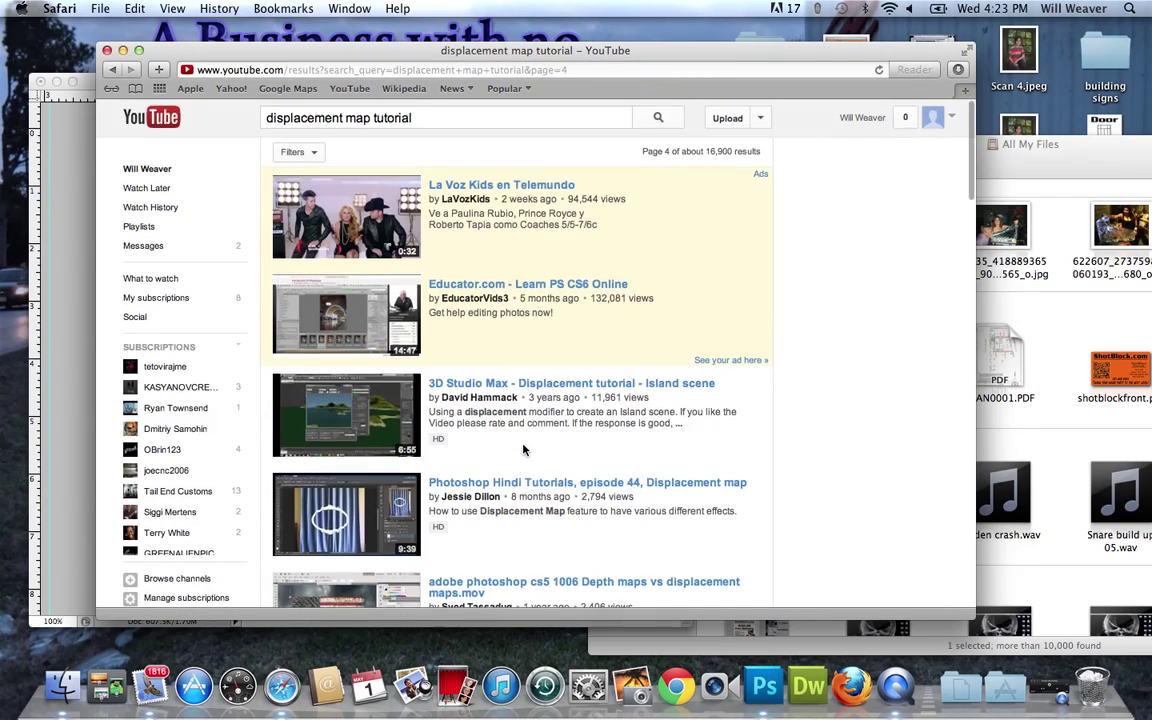
pyautogui.scroll(-20, 524, 450)
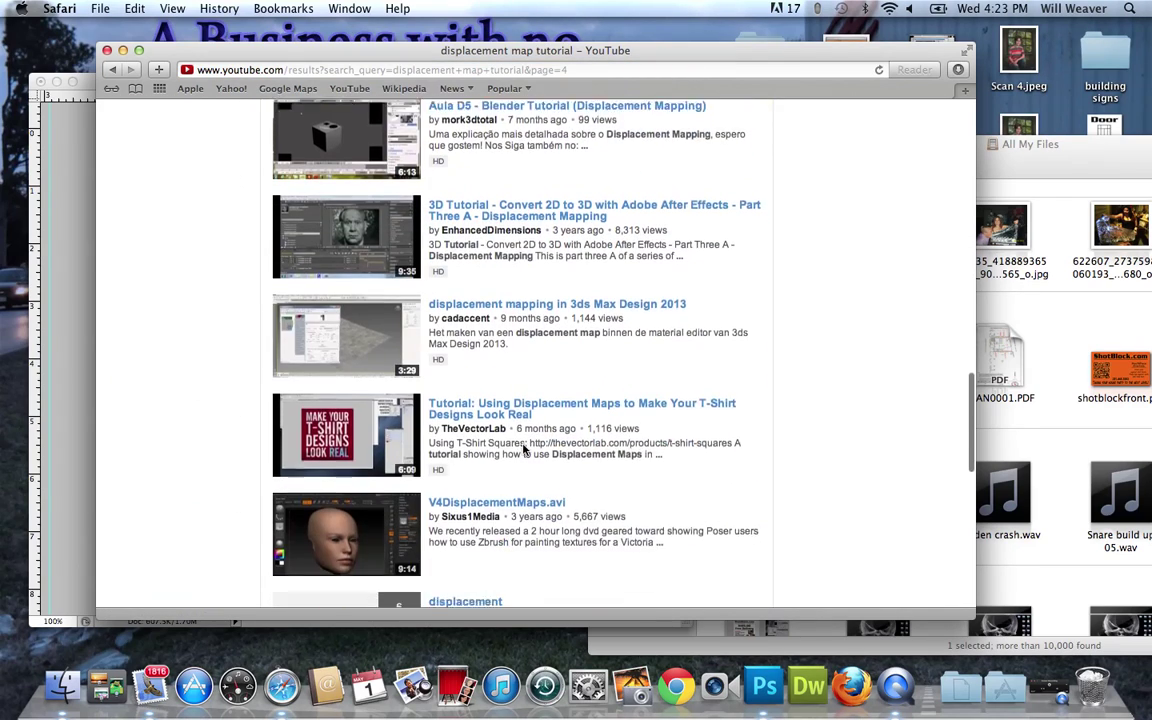
pyautogui.scroll(-6, 524, 450)
pyautogui.scroll(20, 470, 398)
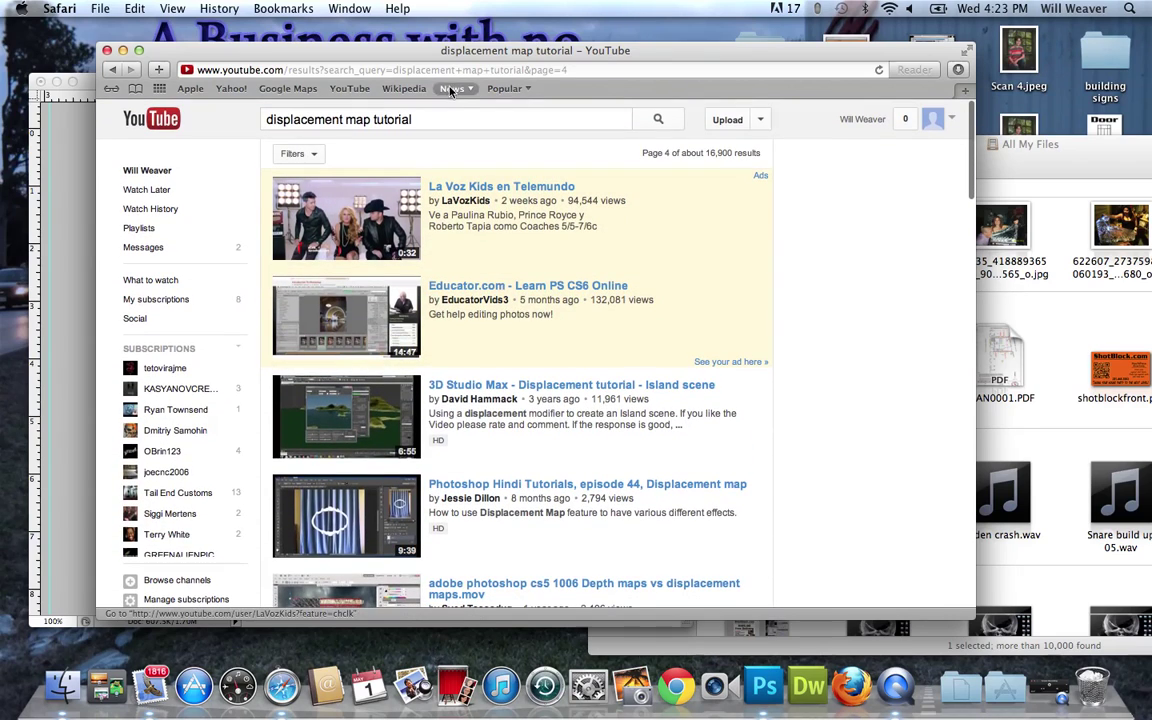
# Refine the search to 'displacement map tutorial hand' and open the texture-wrapping tutorial.
pyautogui.click(432, 124)
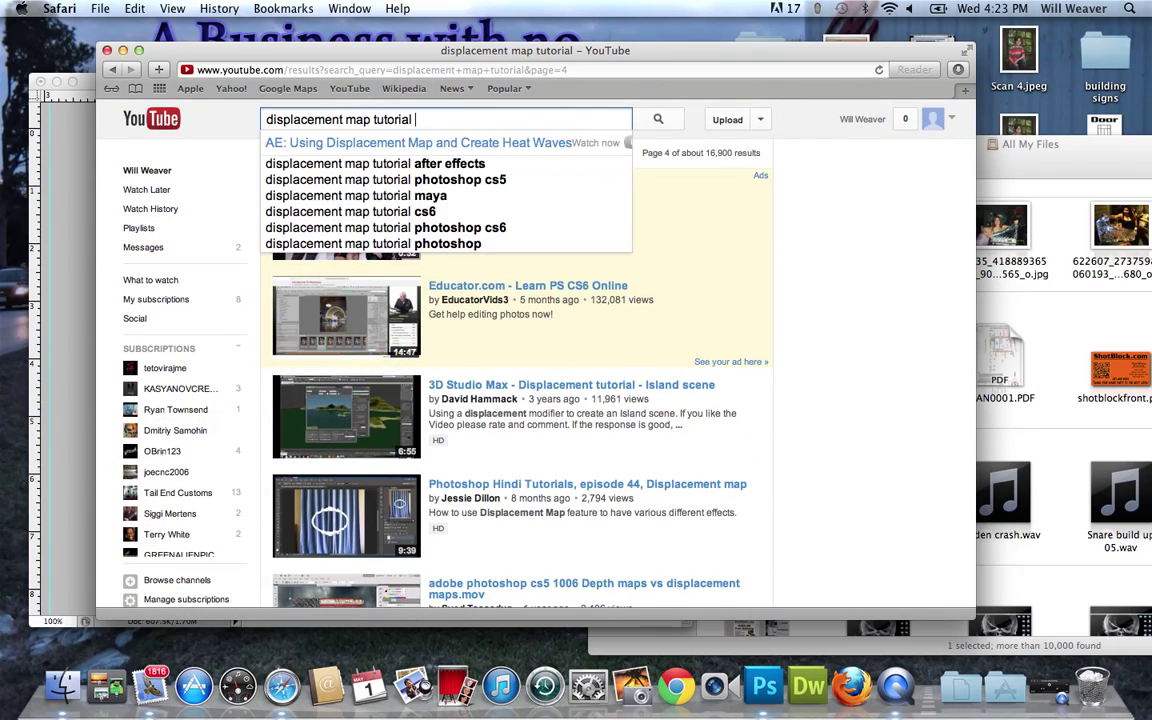
pyautogui.write('hand')
pyautogui.press('Return')
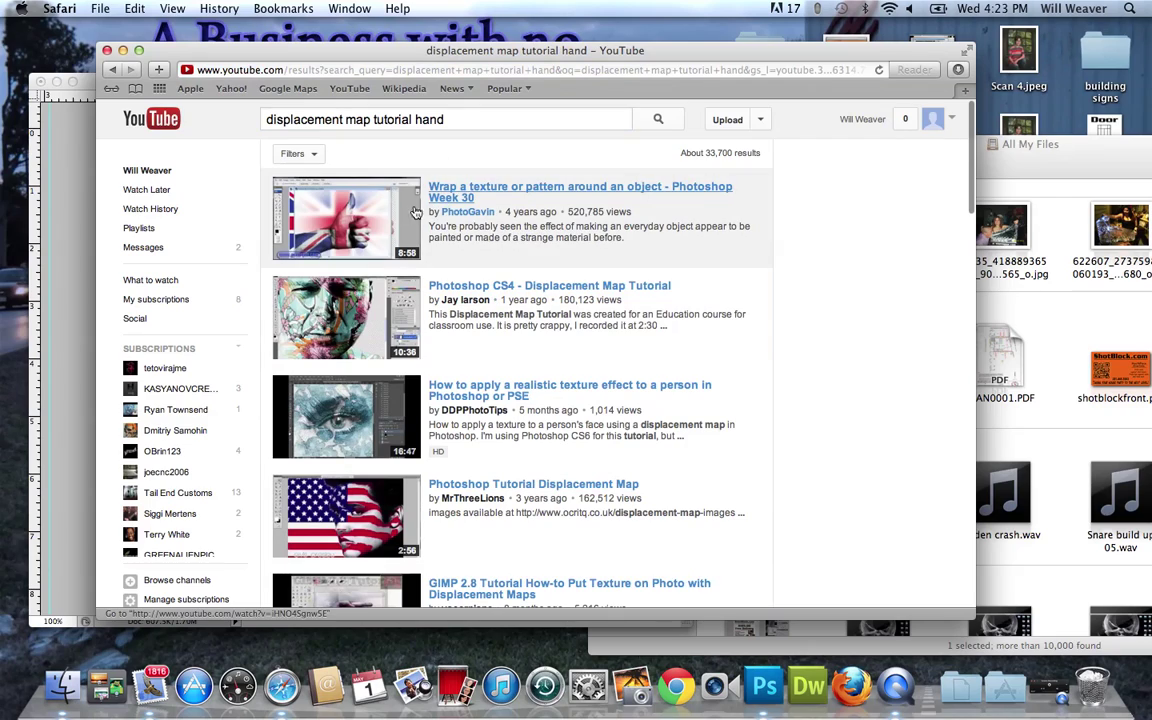
pyautogui.click(352, 234)
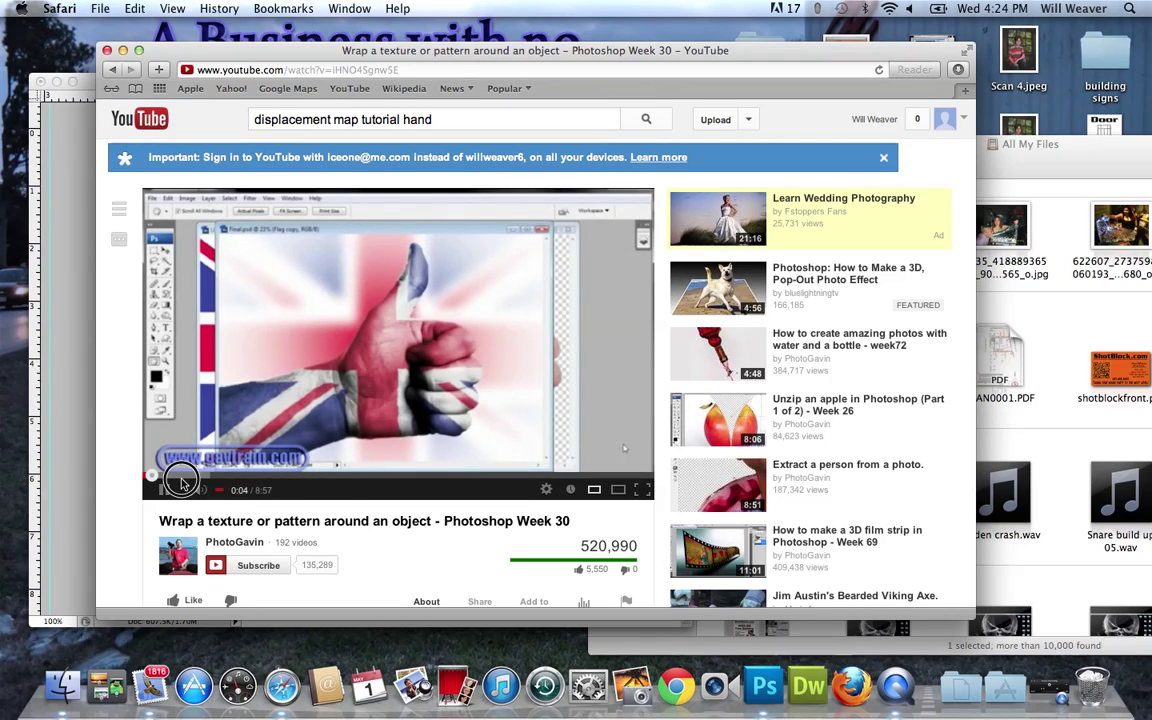
# Skim the video ahead through 1:19, 2:30, 4:13, 5:51 and 6:32 to 6:59.
pyautogui.click(222, 482)
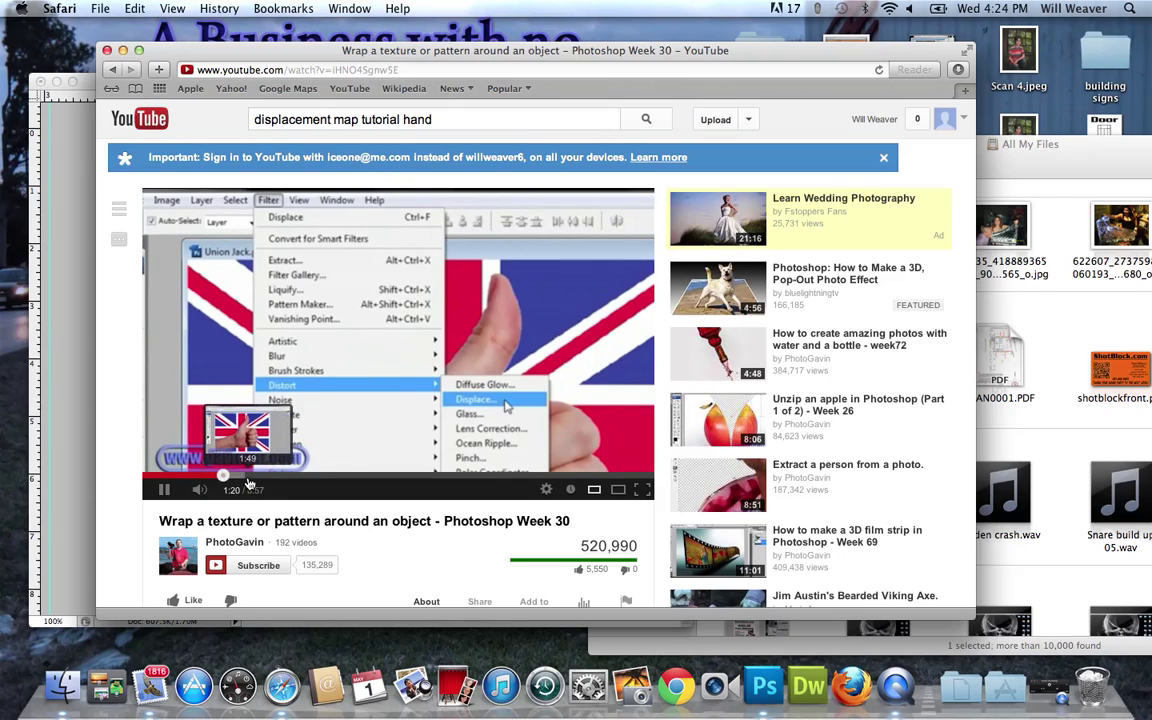
pyautogui.click(286, 482)
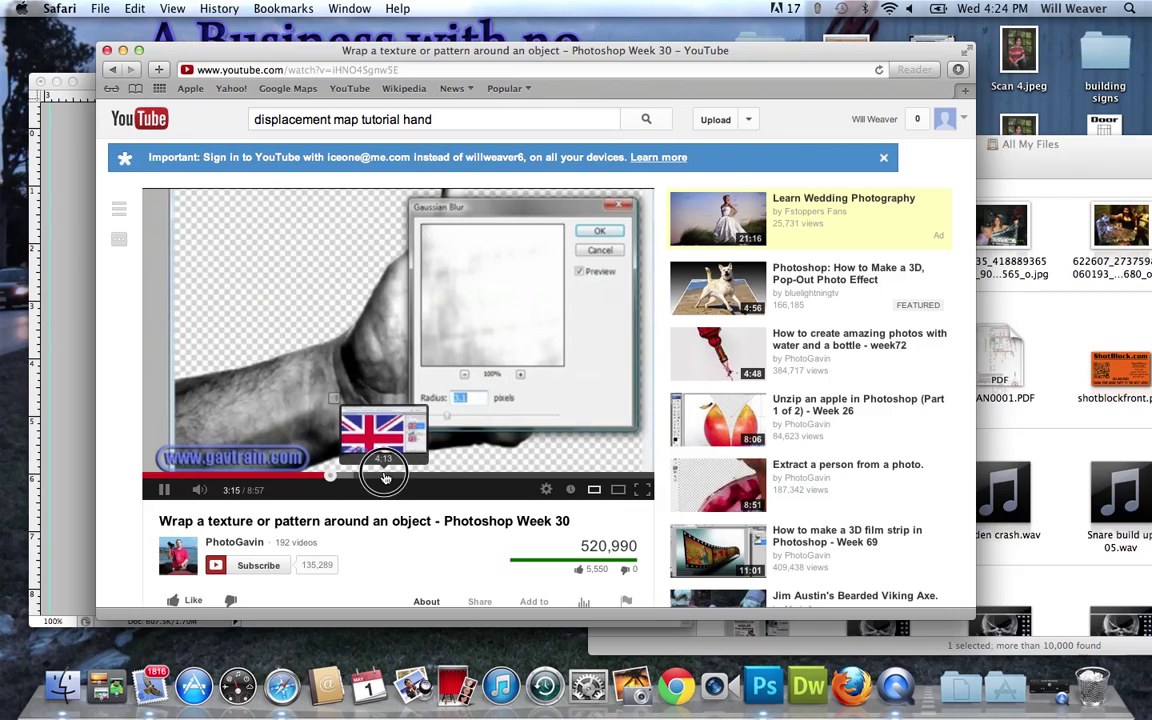
pyautogui.click(384, 477)
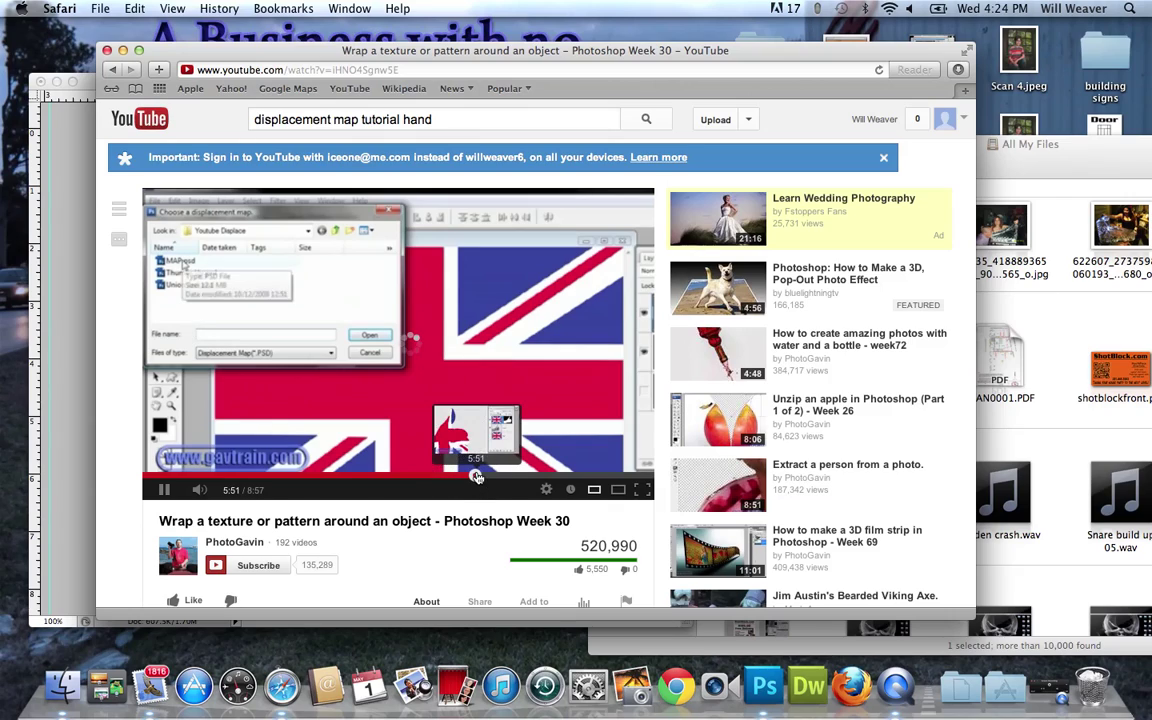
pyautogui.click(476, 477)
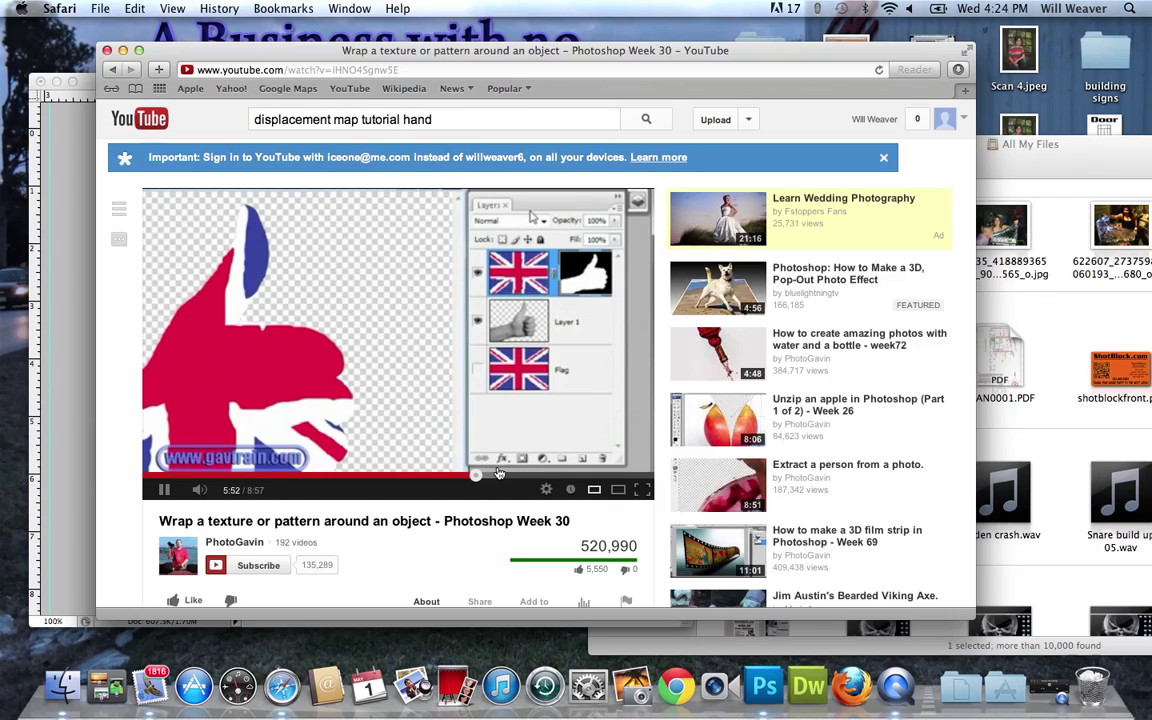
pyautogui.press('space')
pyautogui.press('space')
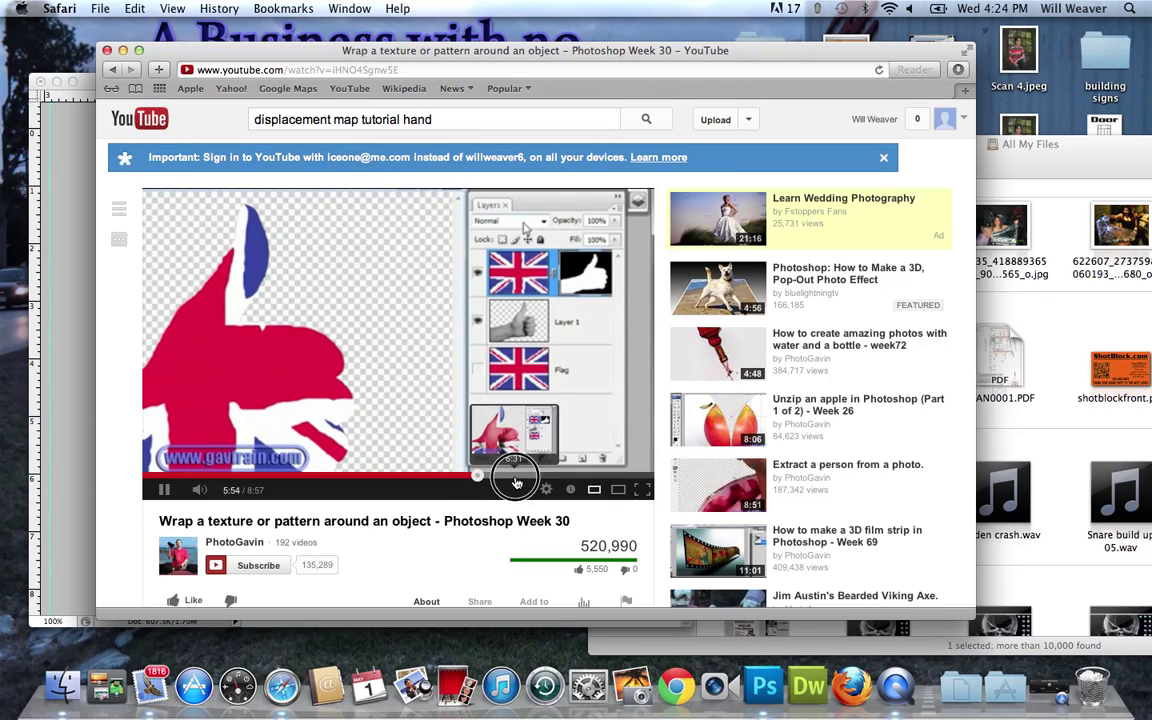
pyautogui.click(513, 477)
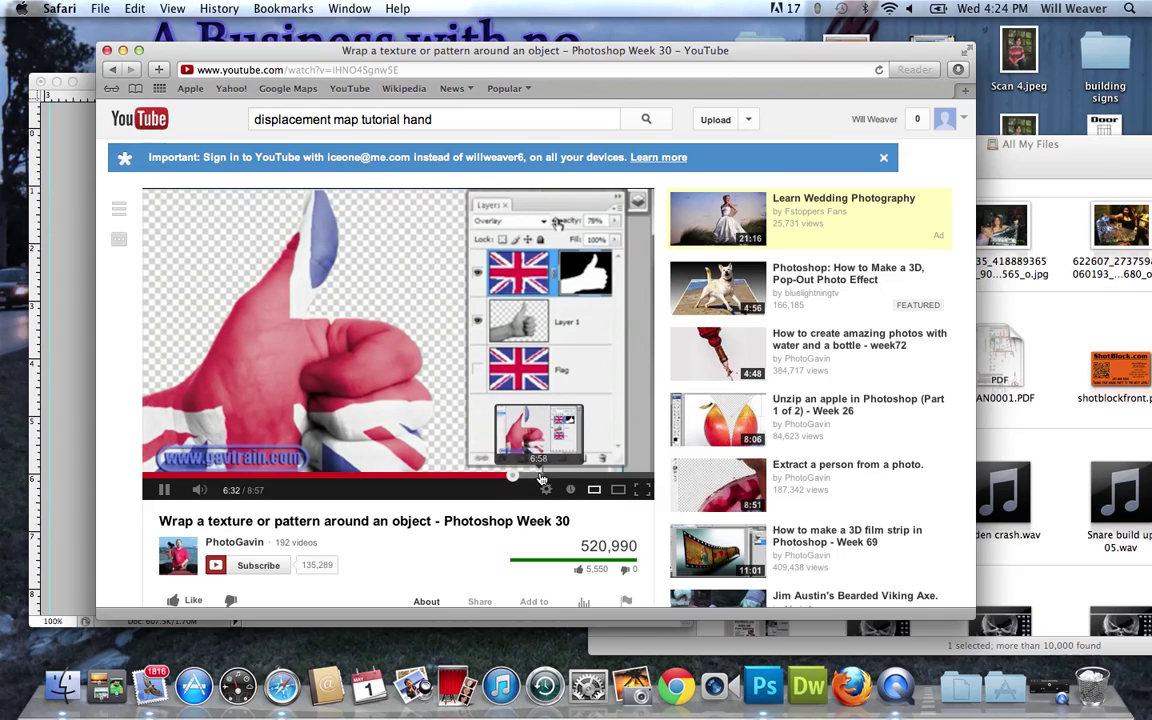
pyautogui.click(540, 478)
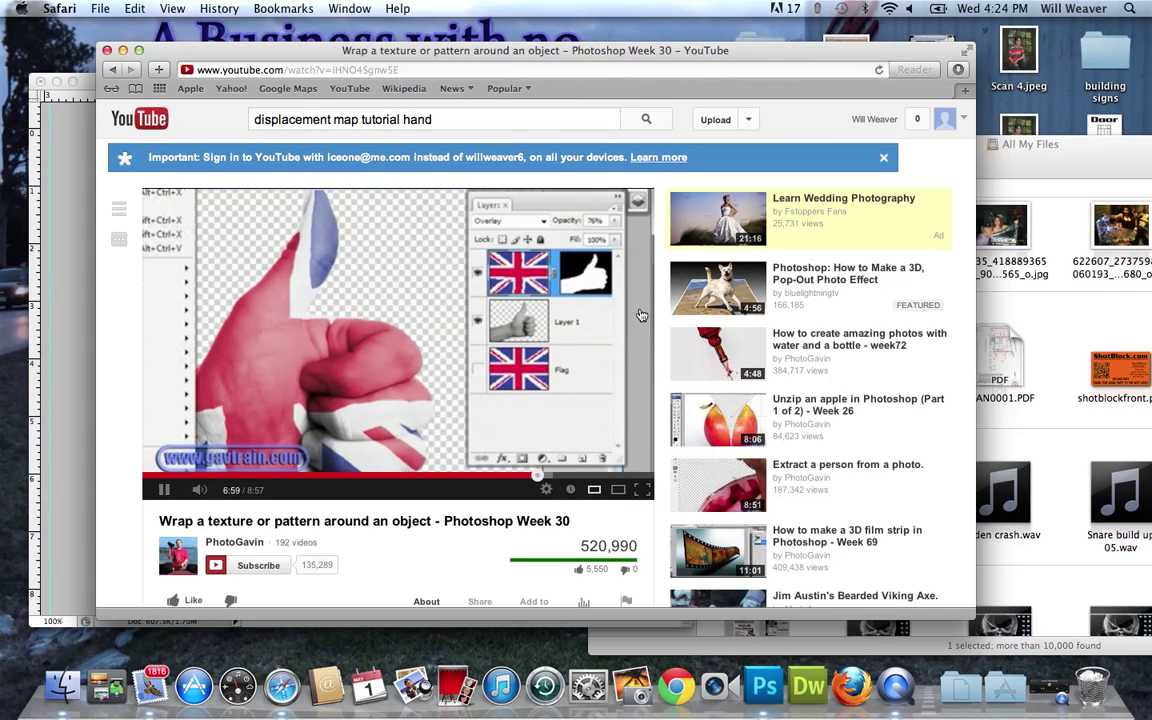
# Copy the video's short youtu.be share link and bring Mail to the front.
pyautogui.scroll(-5, 368, 378)
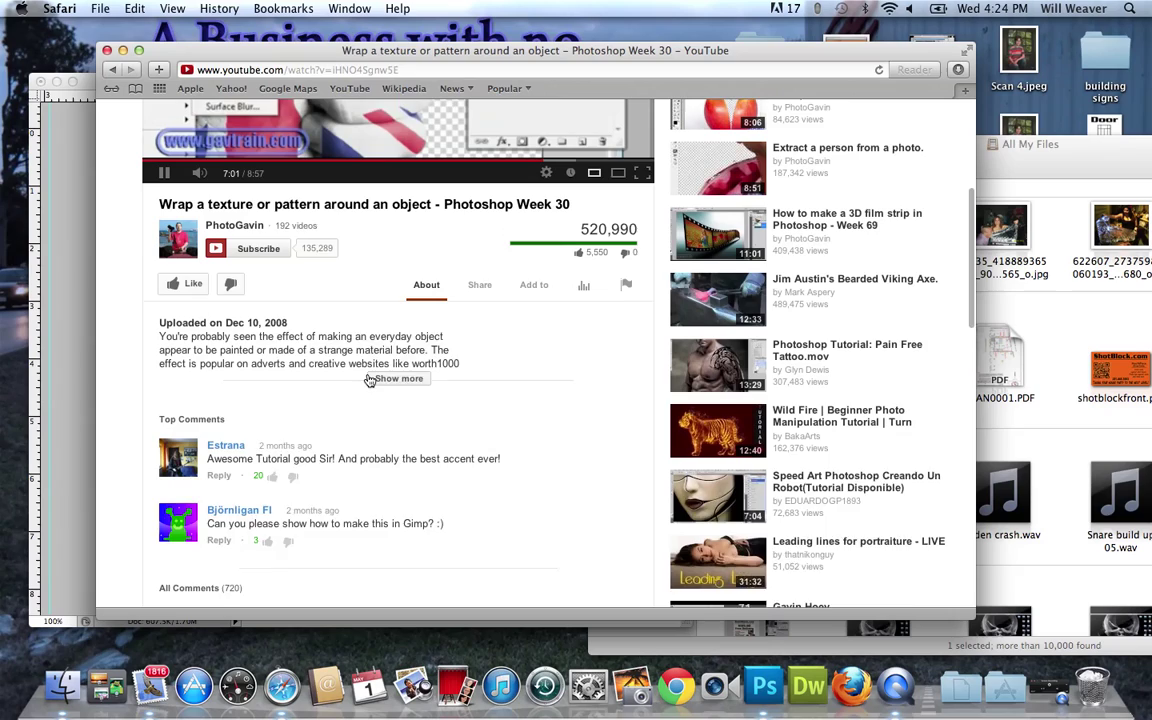
pyautogui.scroll(1, 368, 380)
pyautogui.click(480, 360)
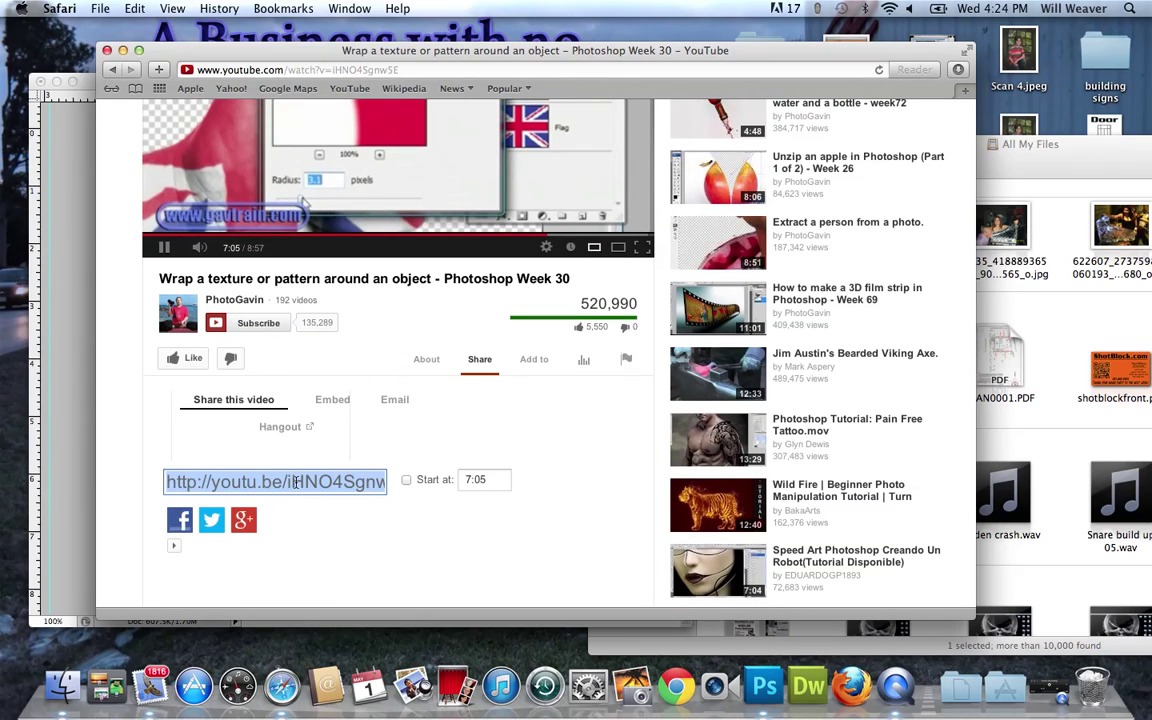
pyautogui.rightClick(296, 485)
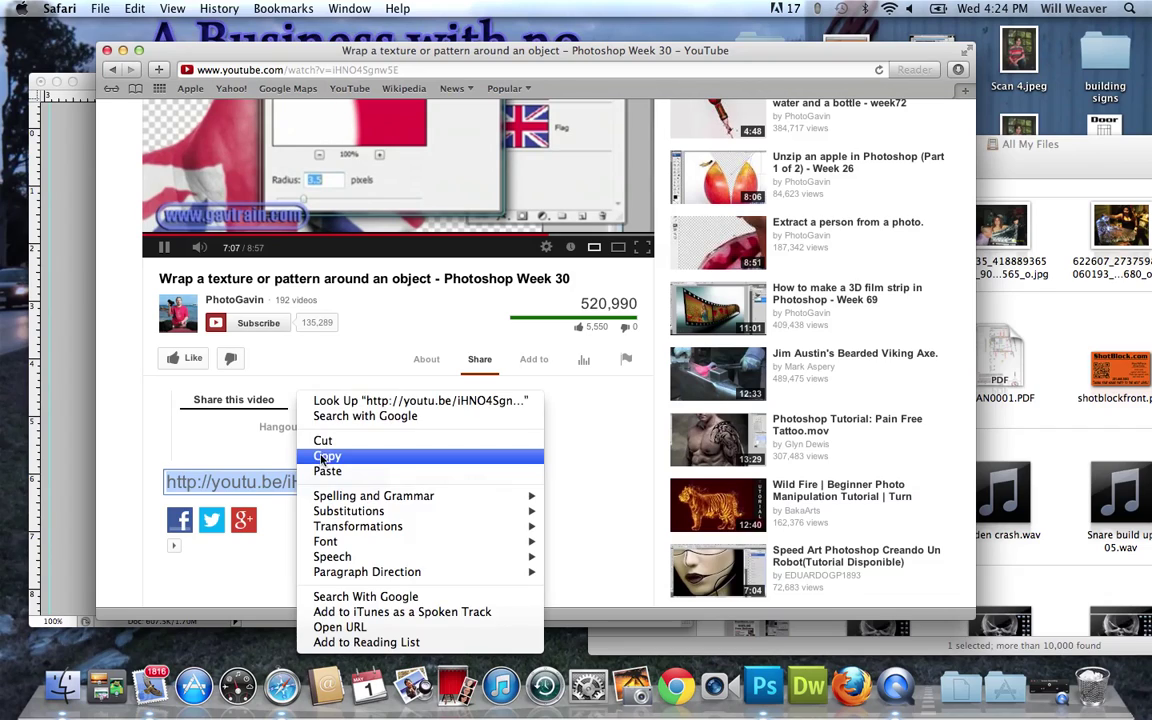
pyautogui.click(333, 457)
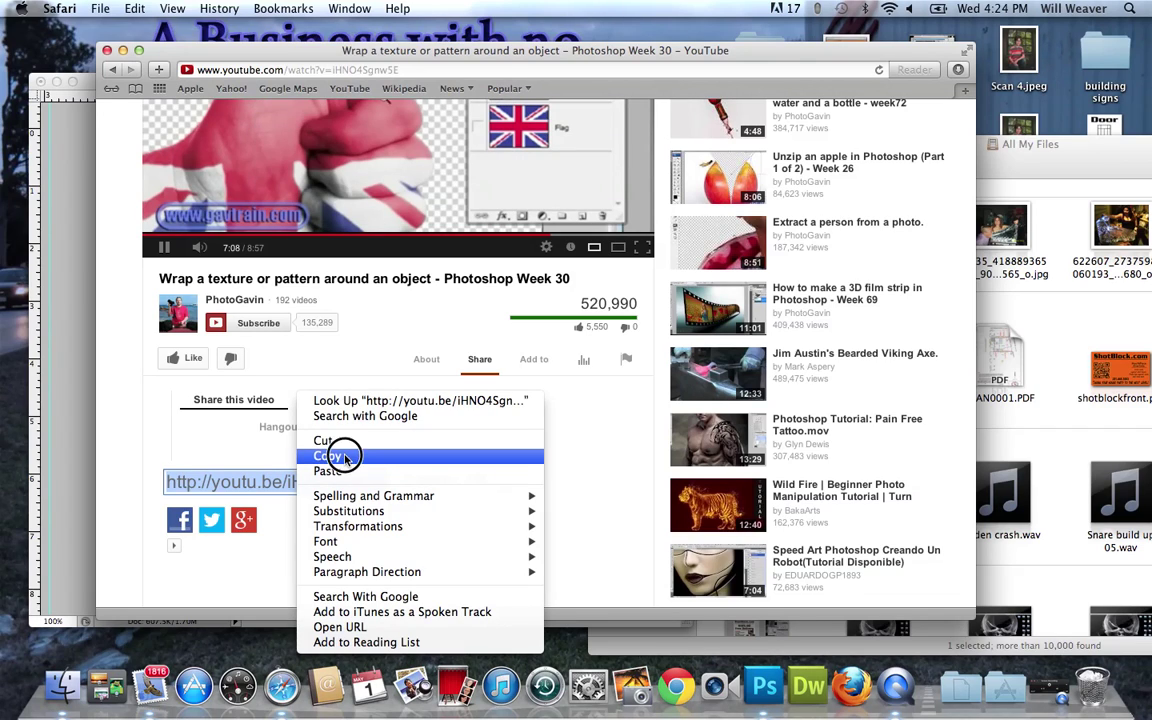
pyautogui.click(153, 687)
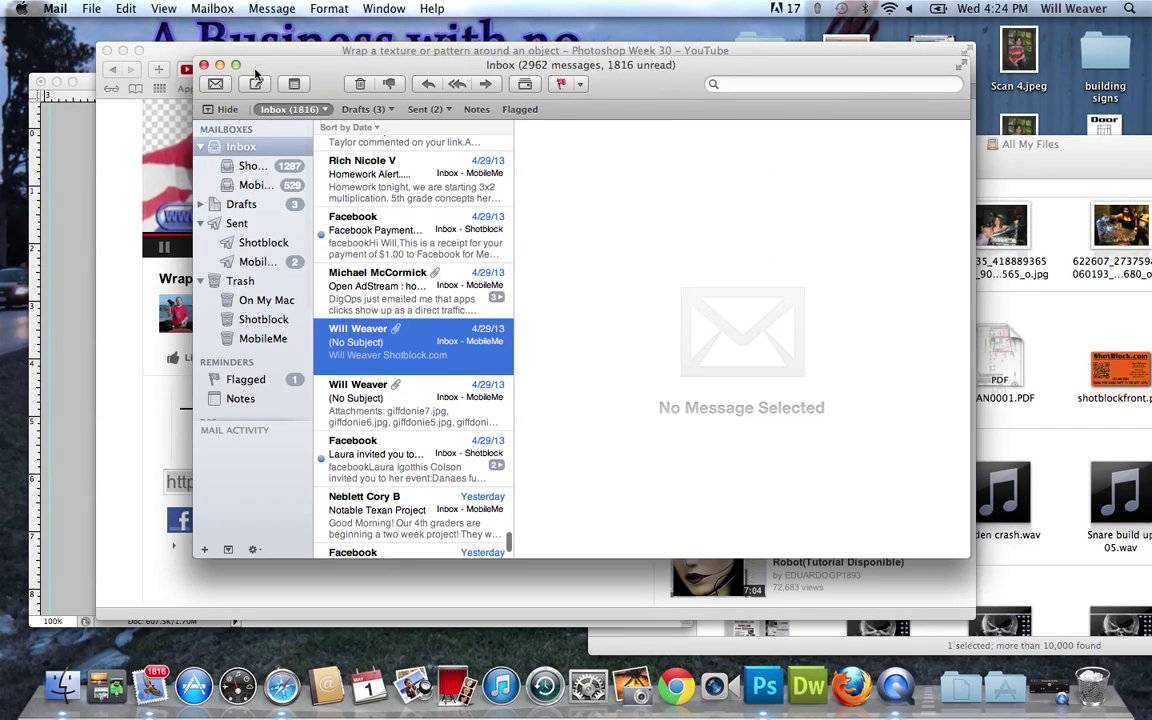
# Start a new e-mail addressed to the suggested contact.
pyautogui.press('super+n')
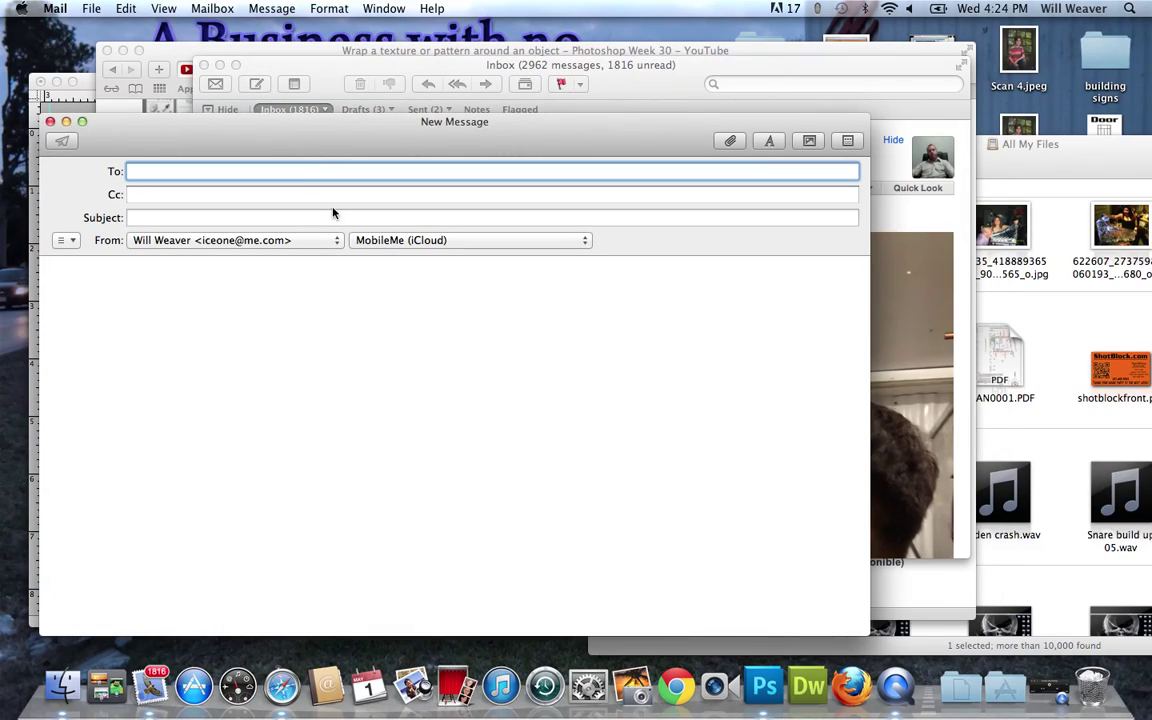
pyautogui.press('BackSpace')
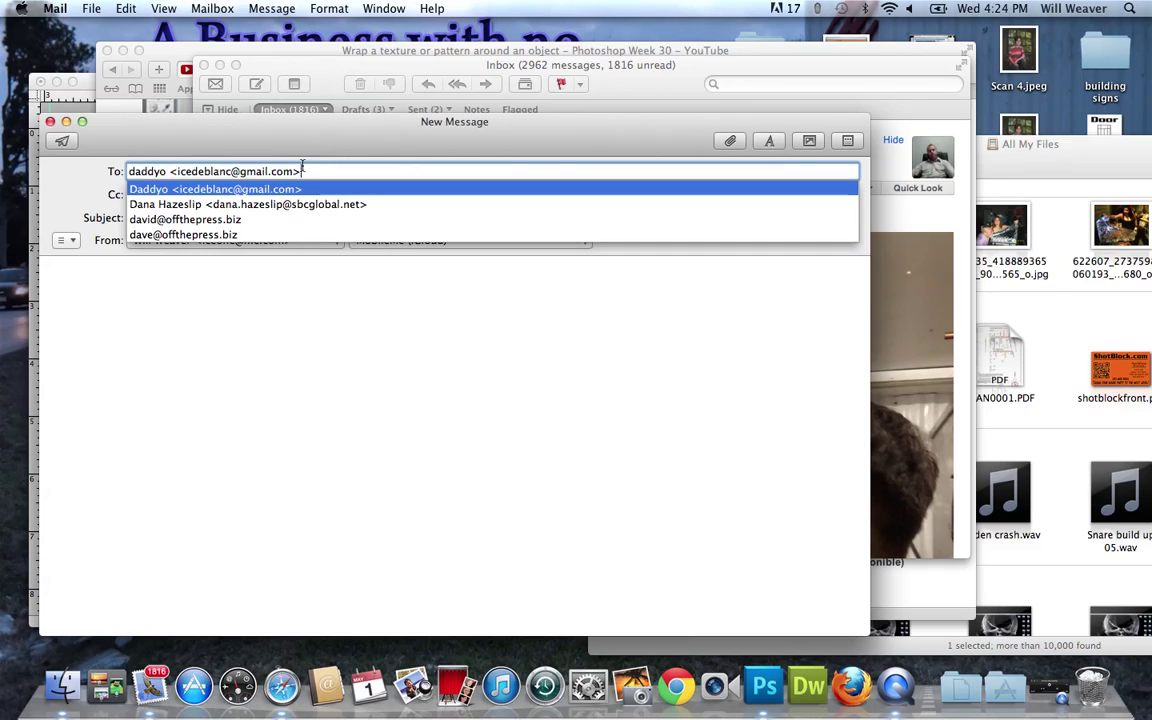
pyautogui.click(230, 377)
# Add the subject 'displacement map', paste the tutorial link in the body, and send.
pyautogui.click(209, 216)
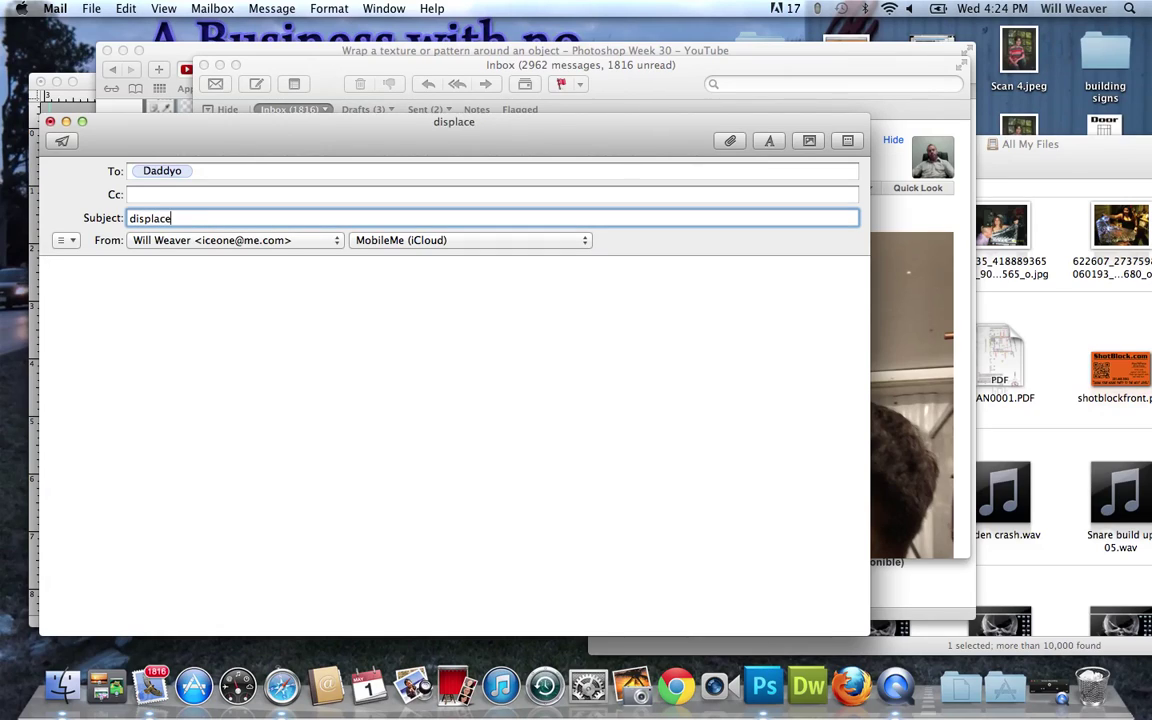
pyautogui.click(175, 287)
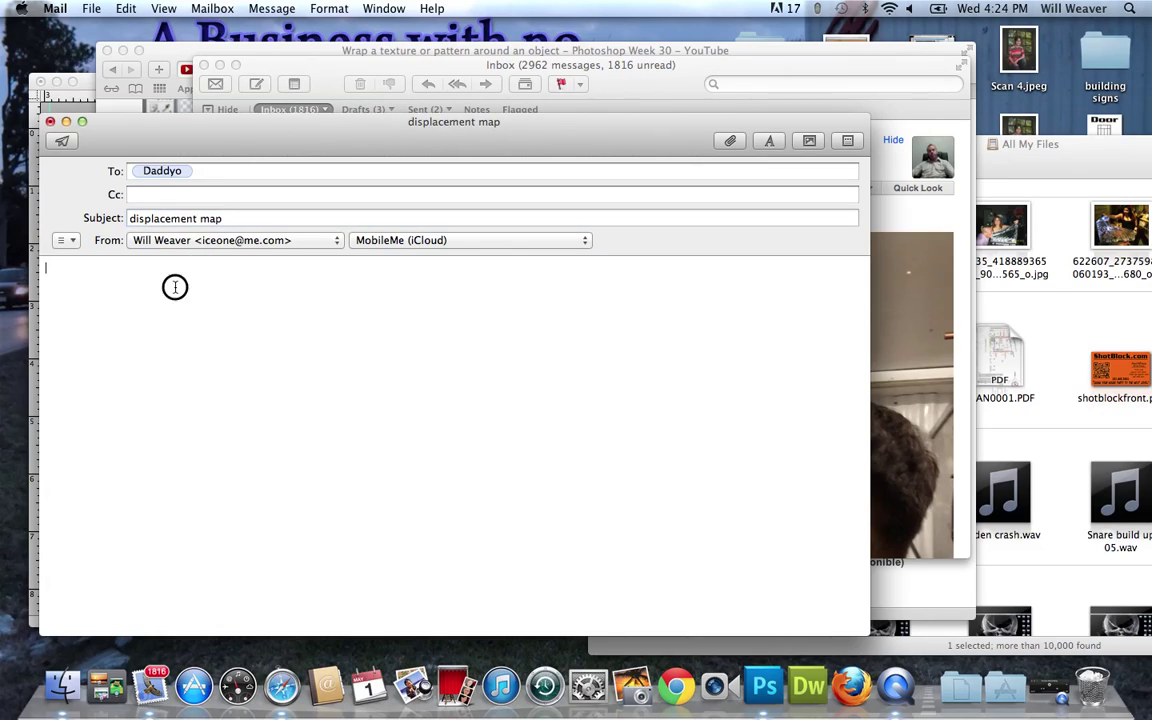
pyautogui.press('super+v')
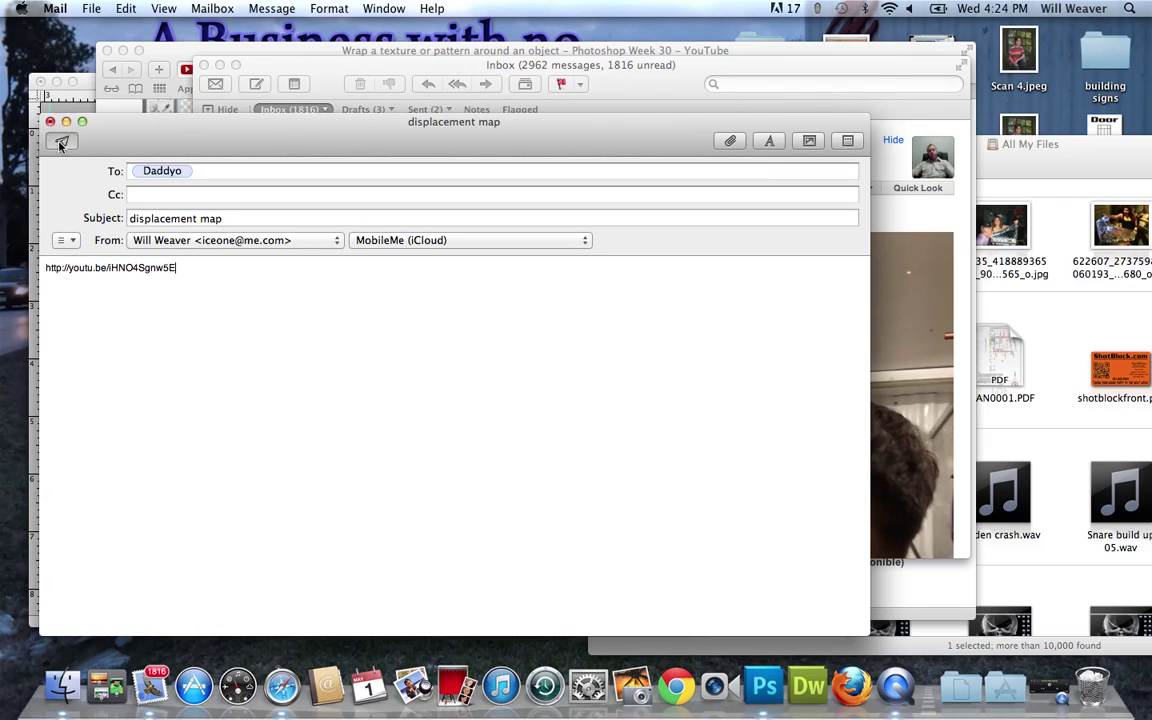
pyautogui.click(61, 142)
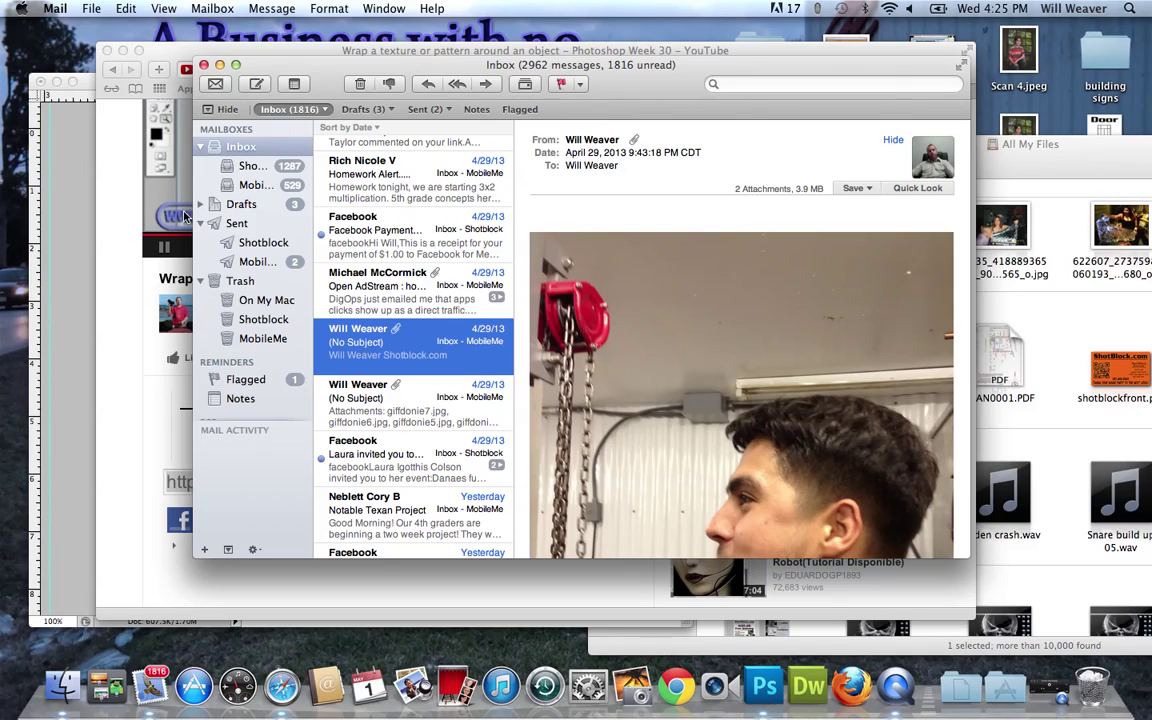
# Bring Safari's YouTube tutorial page forward, then switch to QuickTime Player.
pyautogui.click(113, 330)
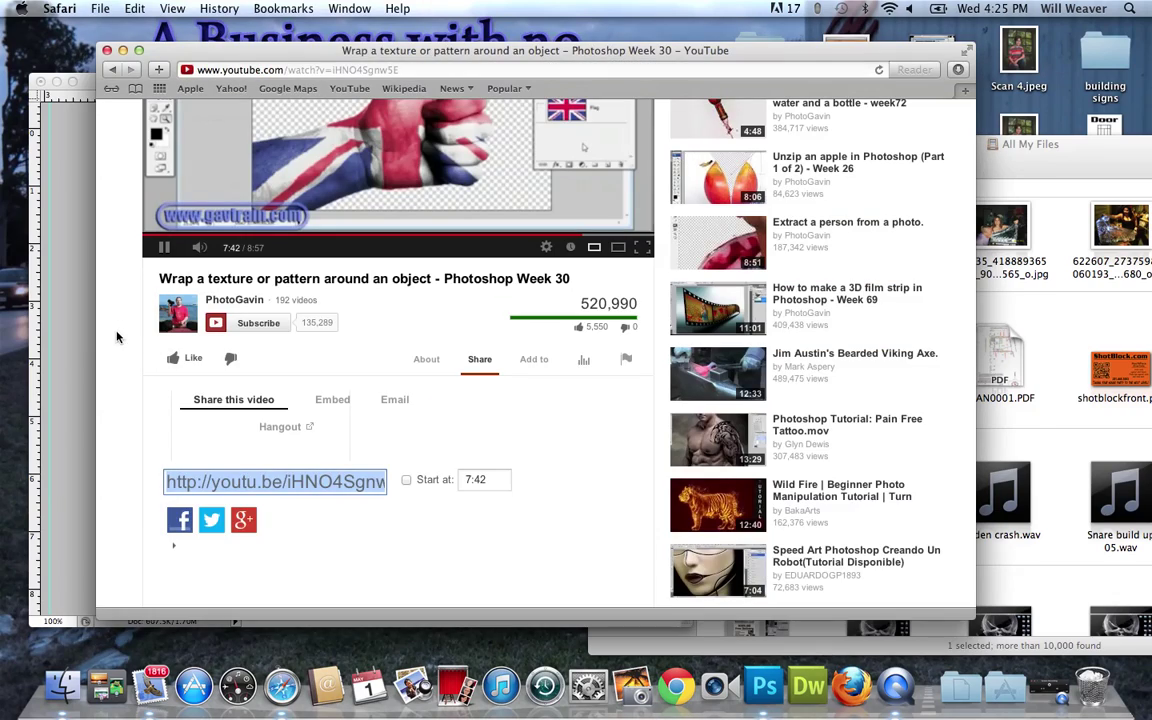
pyautogui.click(900, 688)
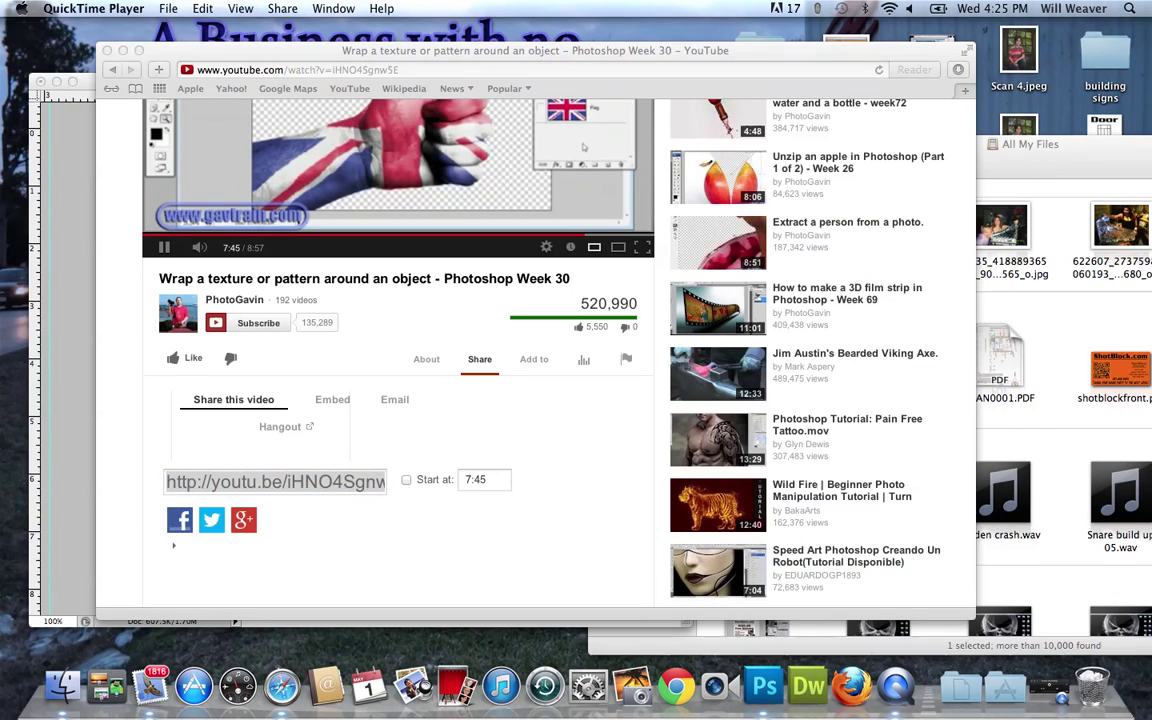